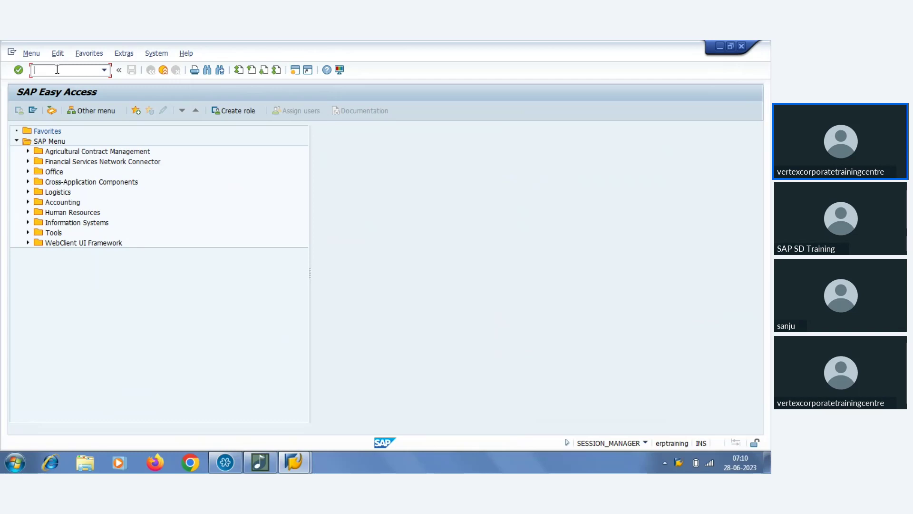
Start a sales order in VA01 with order type OR, sales organization 1000, distribution channel 12 and division 00
key("Return")
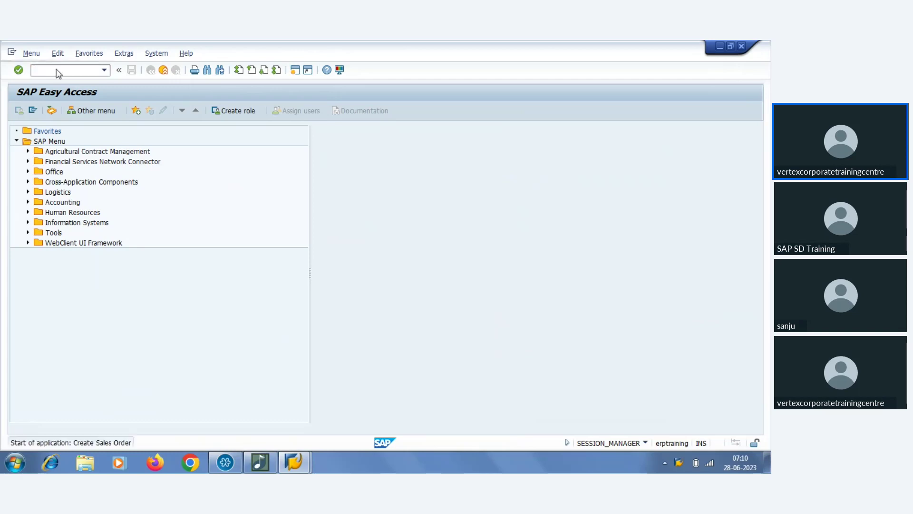
type("OR")
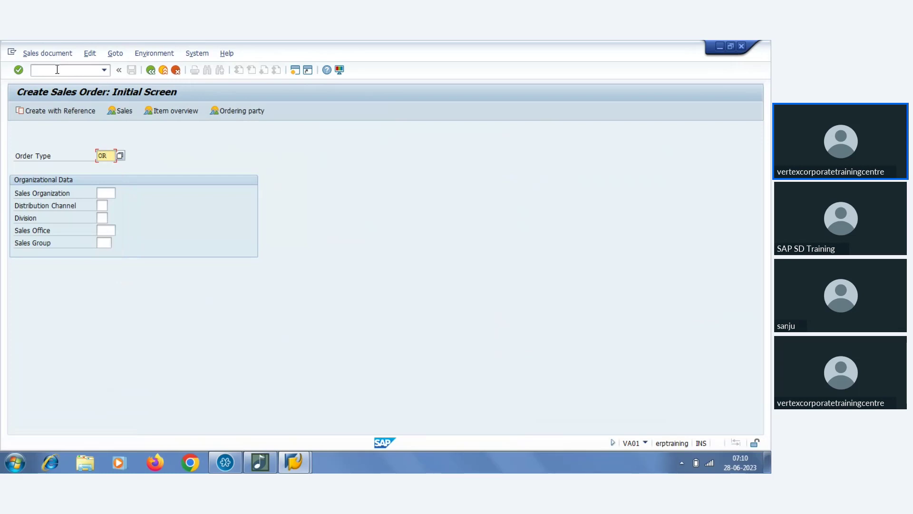
key("Tab")
type("1000")
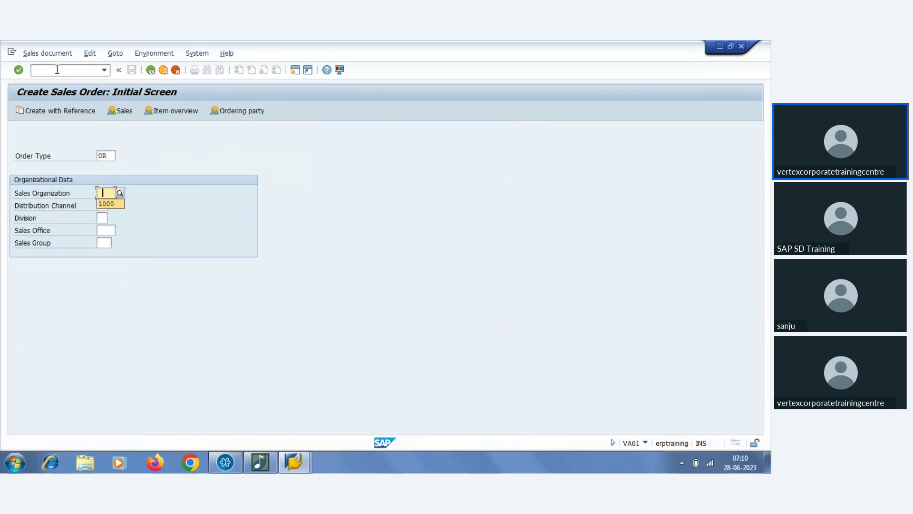
key("Tab")
type("12")
key("Tab")
type("00")
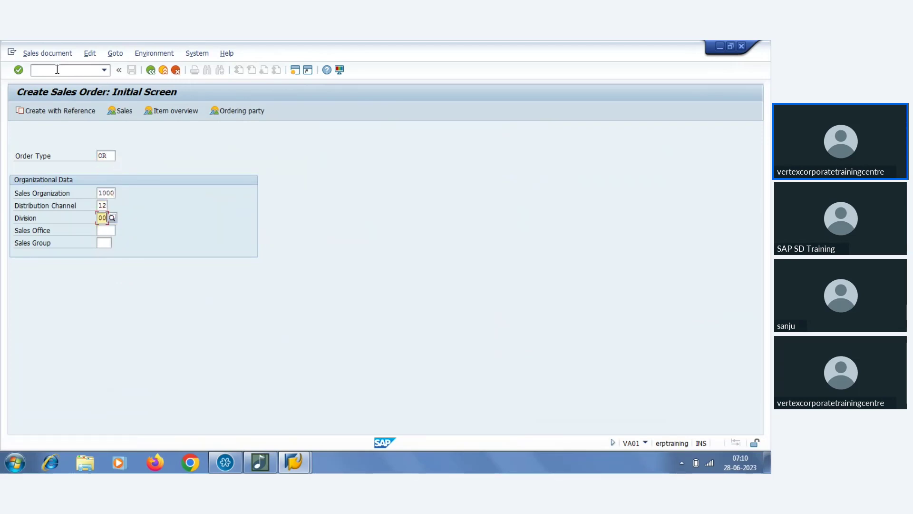
key("Return")
Enter the sold-to party's customer number and add an order item for material M-10 with quantity 1
type("101139")
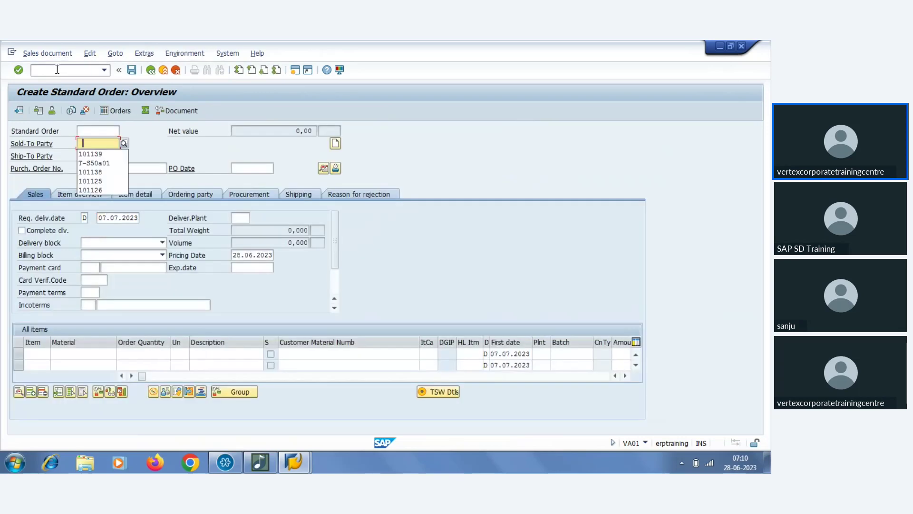
key("Return")
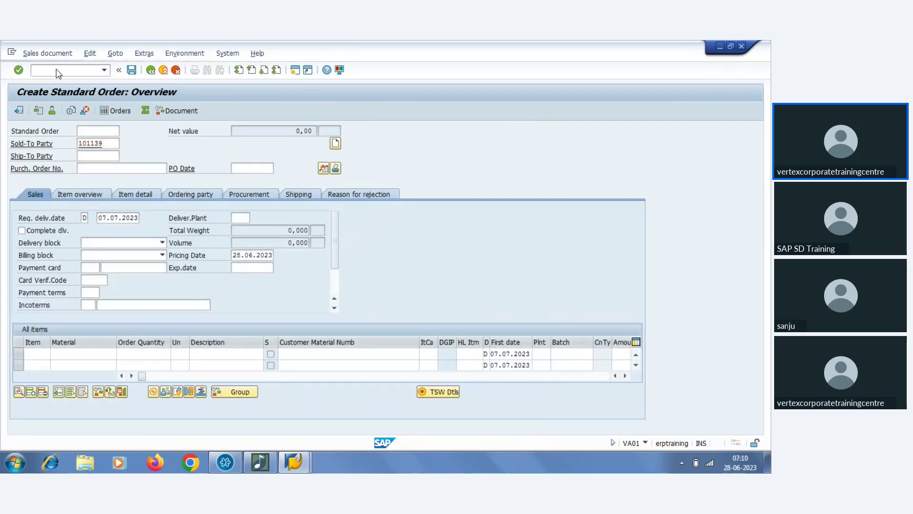
type("m-101")
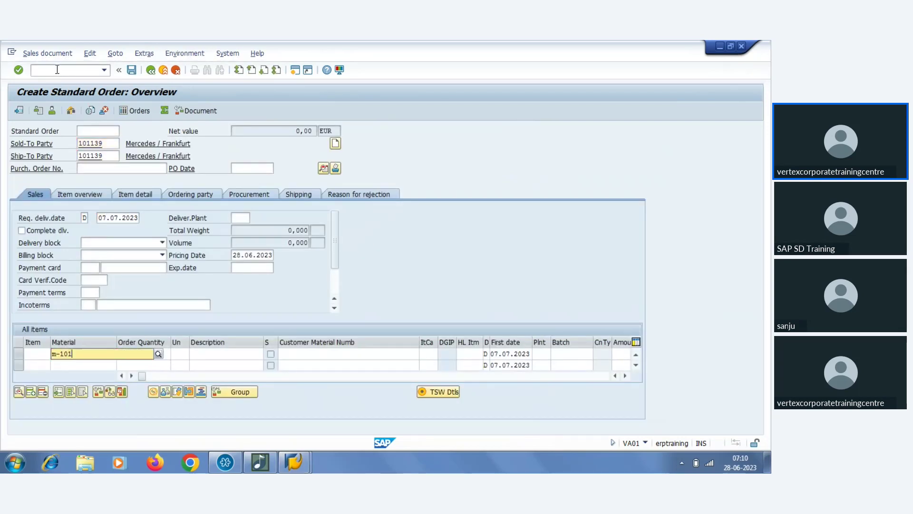
key("Tab")
type("1")
key("Return")
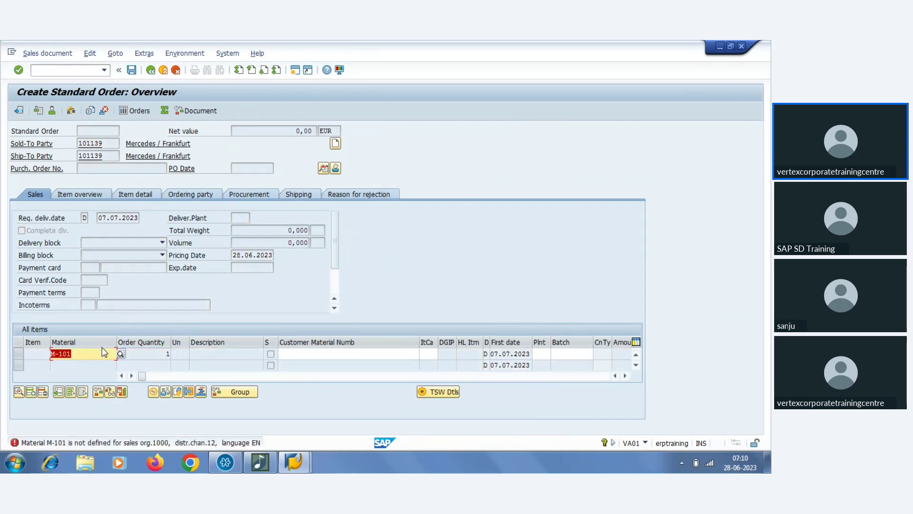
left_click(89, 357)
key("BackSpace")
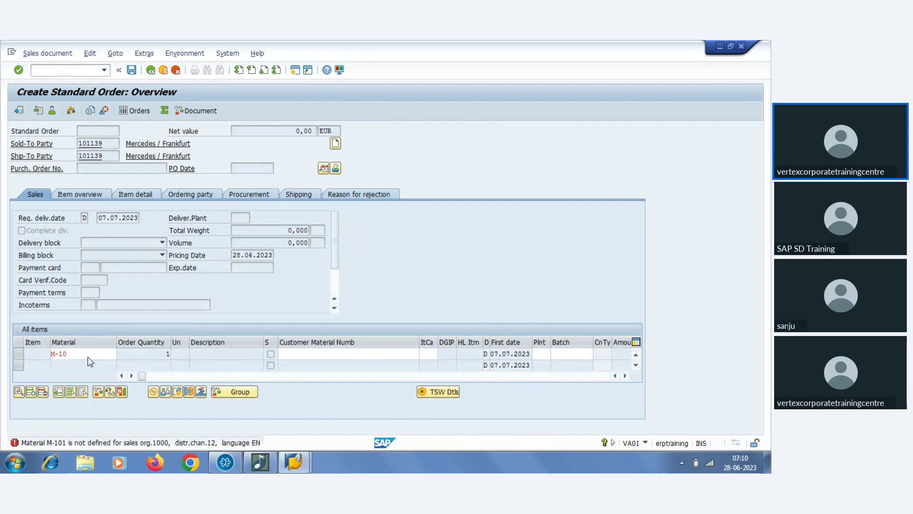
key("Return")
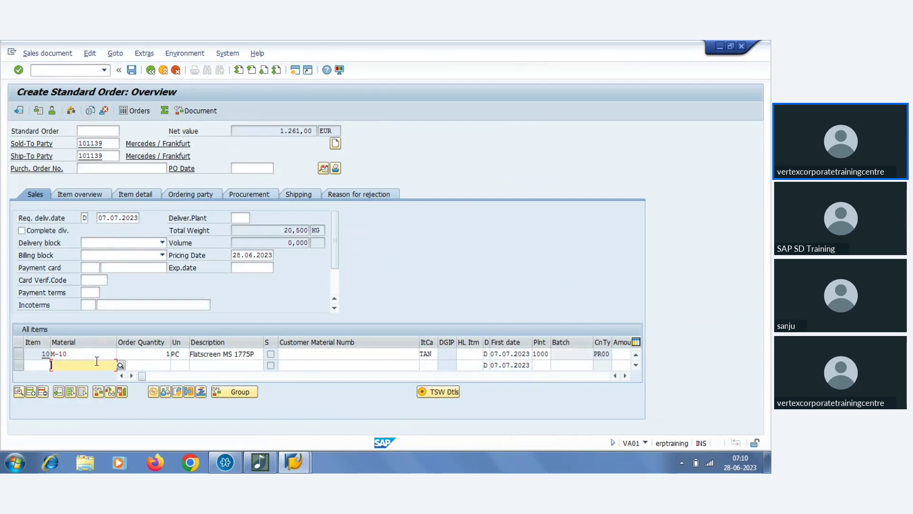
Open the shipping data of the M-10 order item and check its Route field
double_click(95, 354)
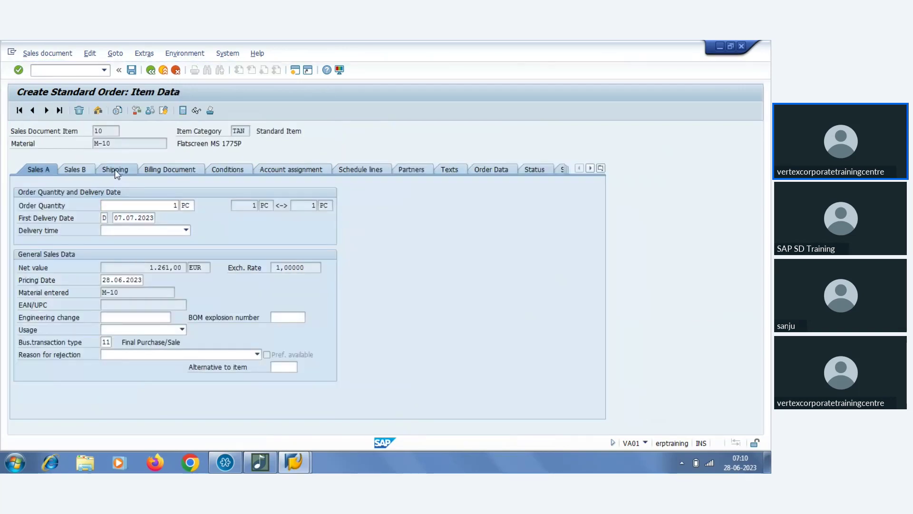
left_click(115, 170)
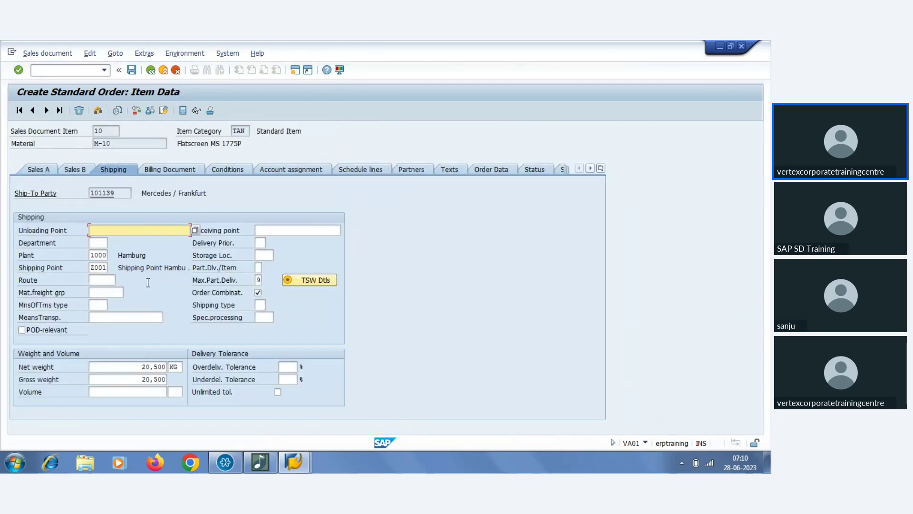
left_click(97, 279)
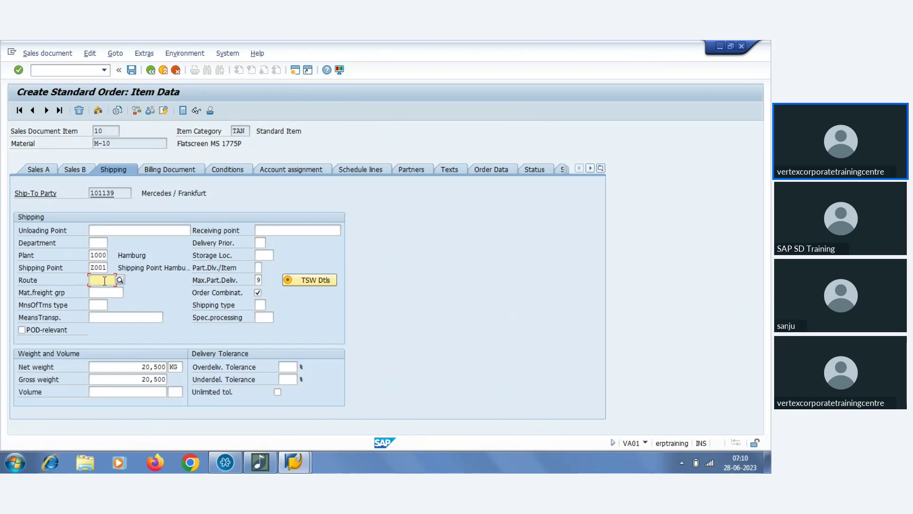
Leave the standard order without saving it and return to the SAP Easy Access screen
left_click(150, 70)
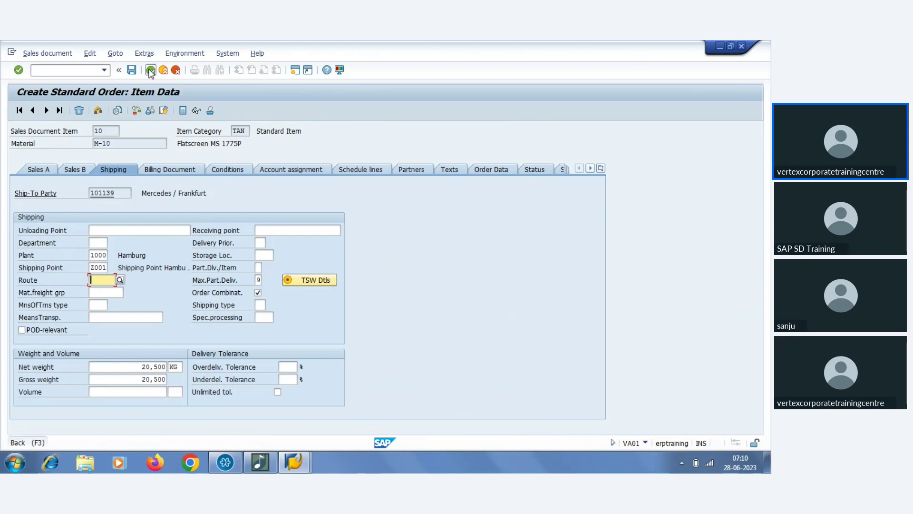
left_click(150, 70)
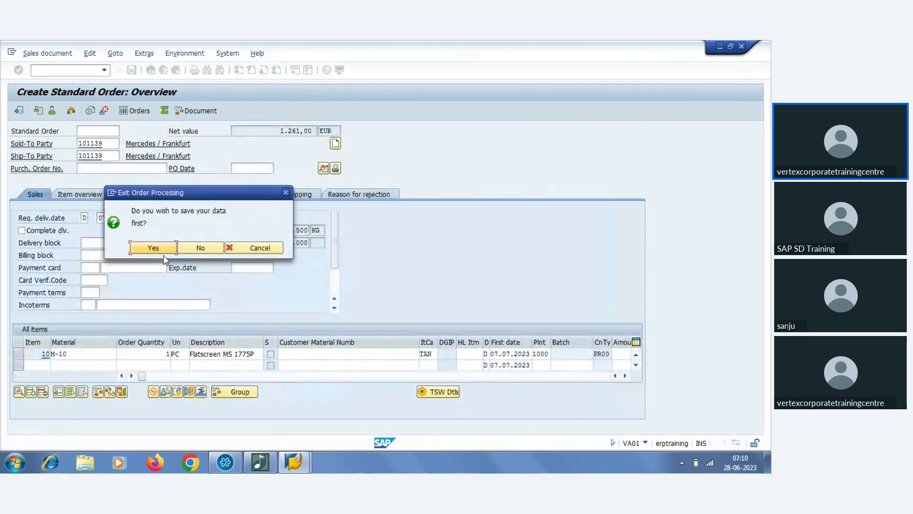
left_click(199, 247)
left_click(150, 71)
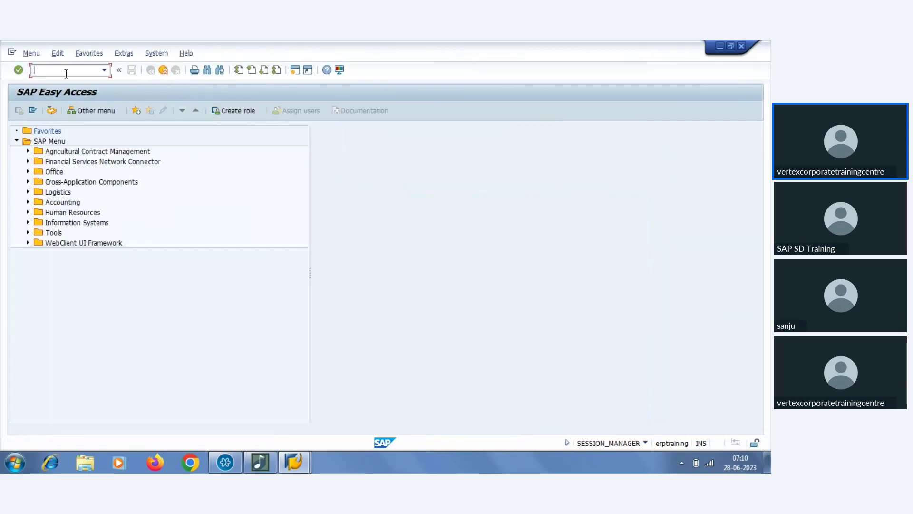
Open the SAP Reference IMG through transaction SPRO
type("spro")
key("Return")
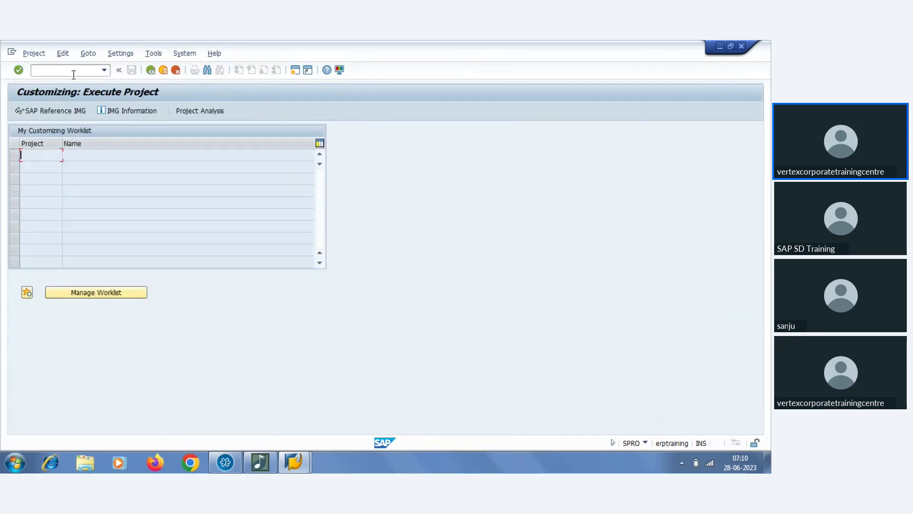
left_click(56, 110)
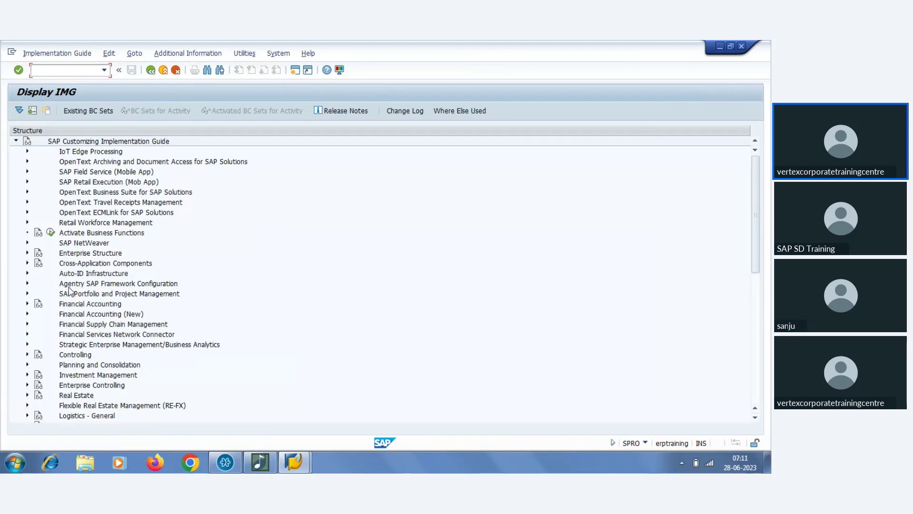
Open the Define Routes and Stages activity under Logistics Execution, Shipping, Basic Shipping Functions, Routes, Define Routes
scroll(328, 293, "down", 4)
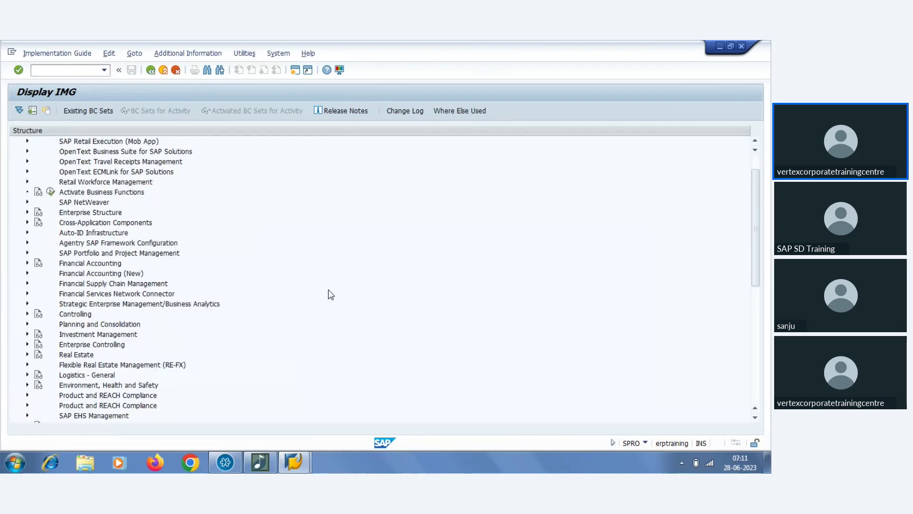
scroll(327, 294, "down", 1)
scroll(190, 286, "down", 2)
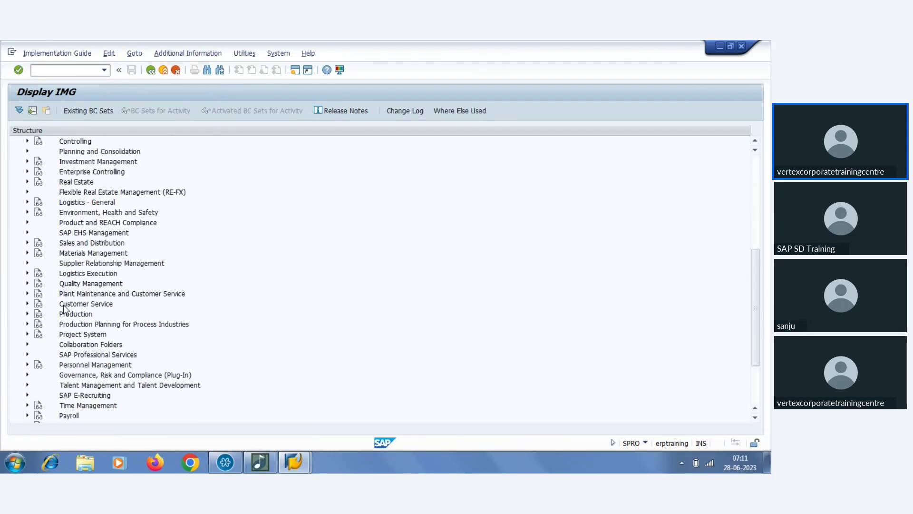
left_click(27, 274)
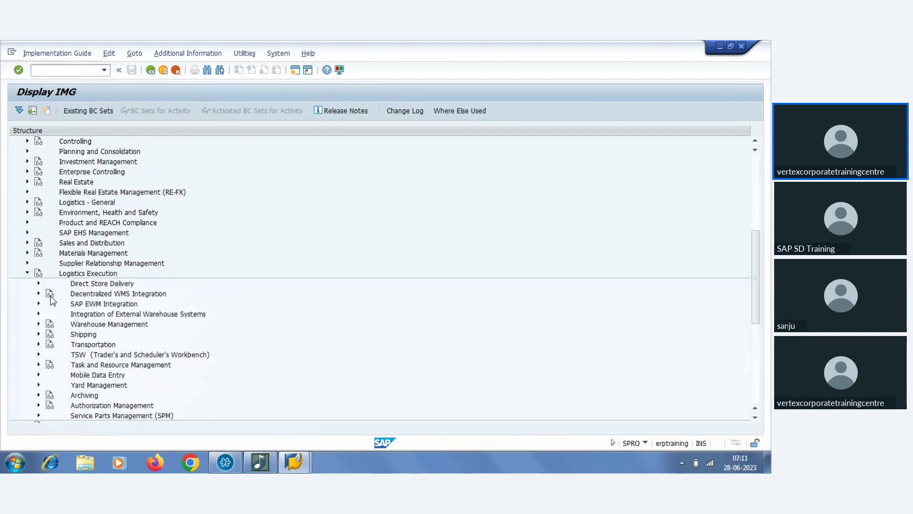
left_click(38, 334)
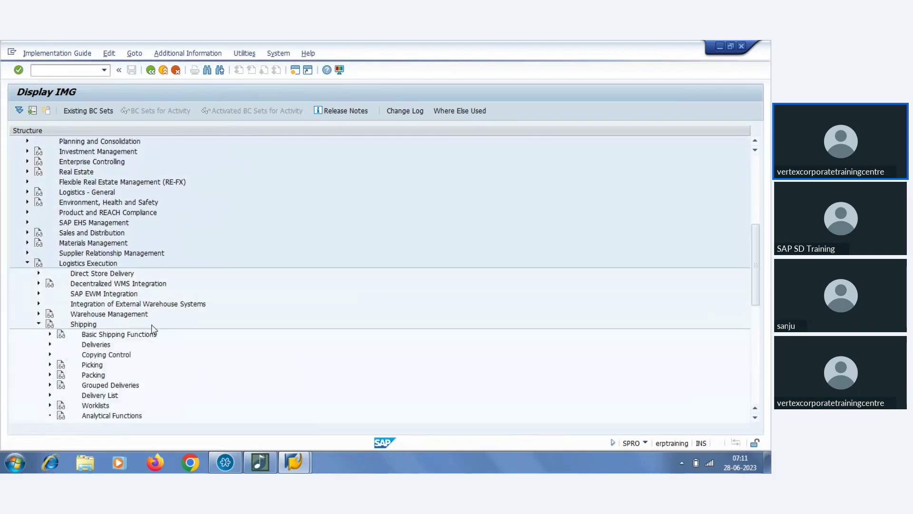
left_click(50, 334)
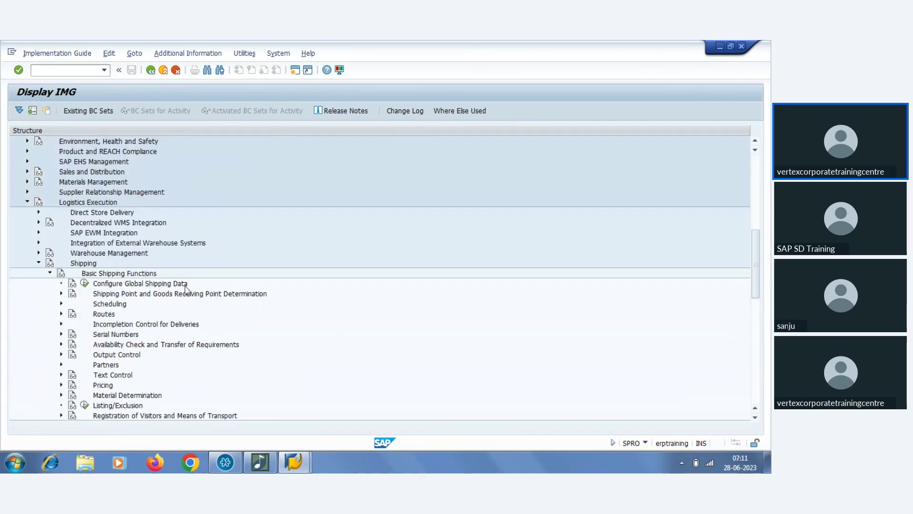
left_click(61, 313)
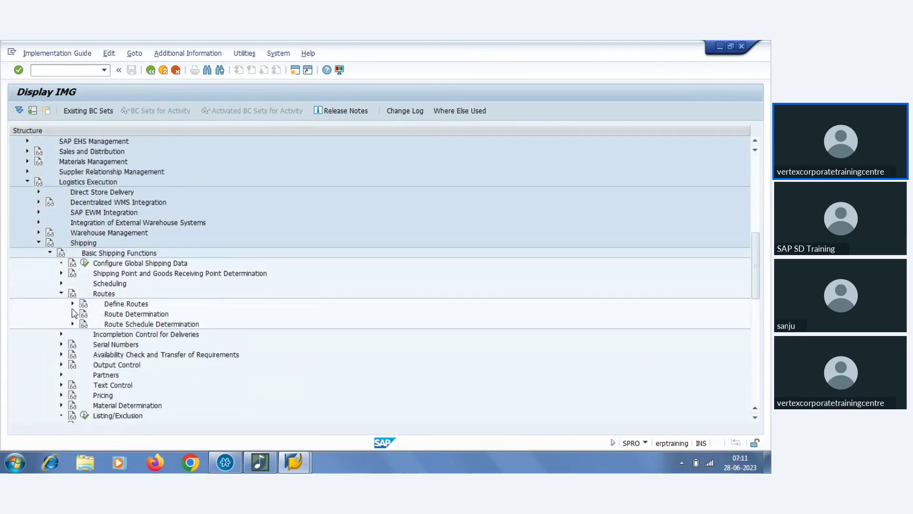
left_click(73, 304)
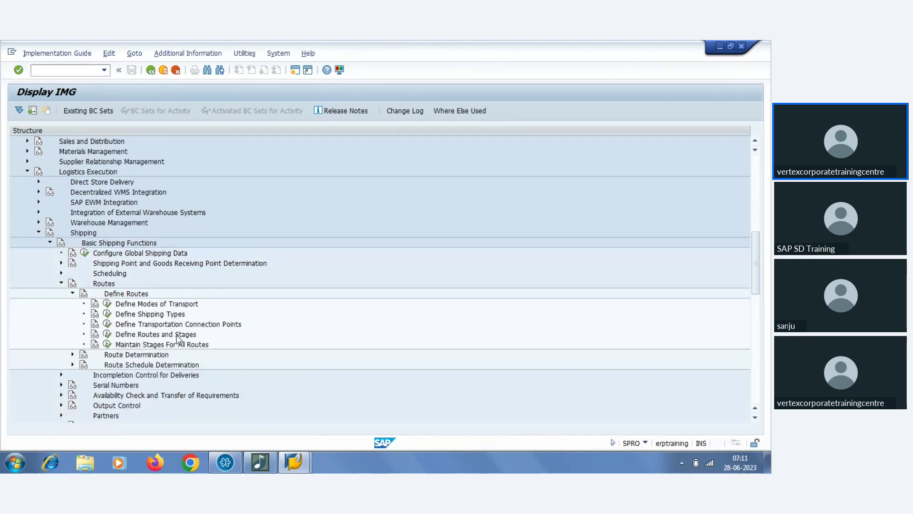
left_click(108, 335)
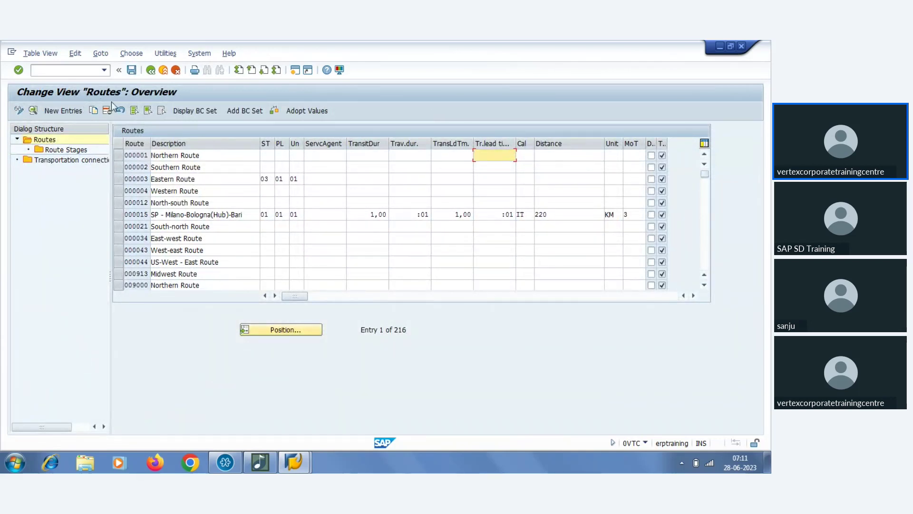
Start a new route entry with route code Z00025 and the description "Customizing route"
double_click(139, 191)
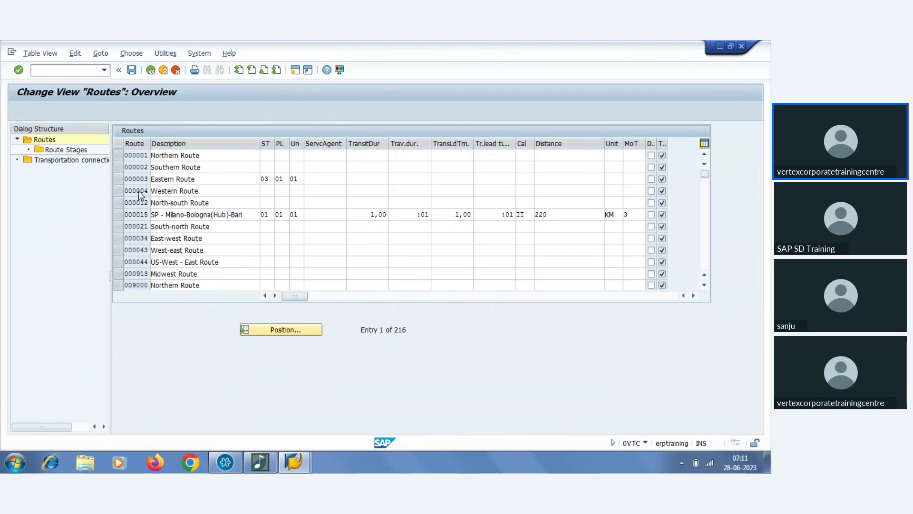
scroll(139, 191, "down", 7)
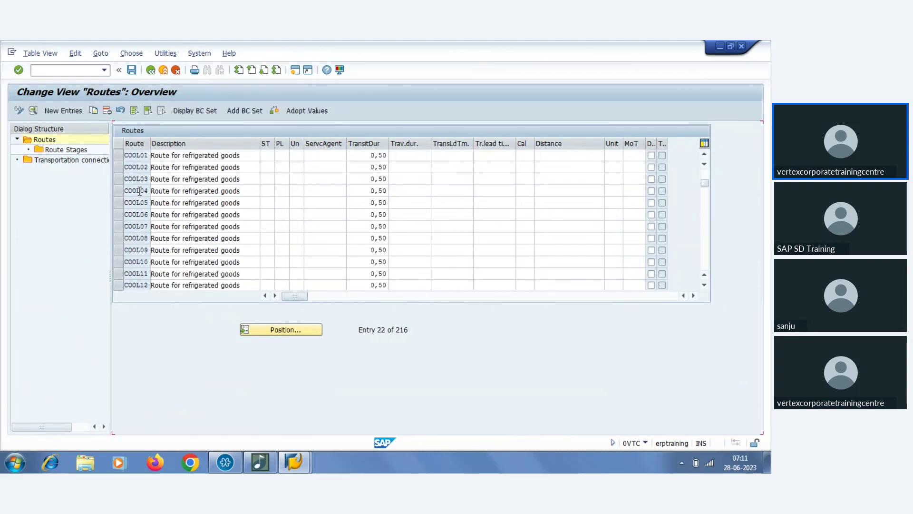
scroll(139, 191, "up", 7)
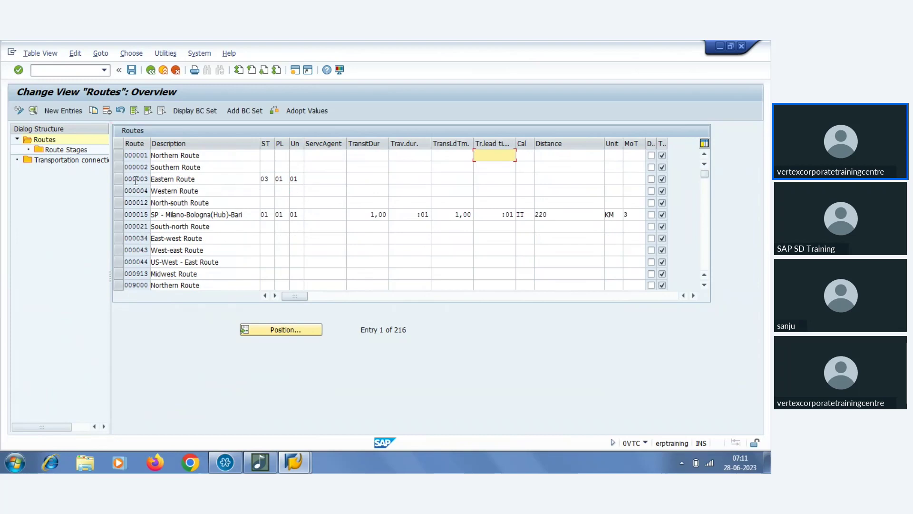
left_click(66, 111)
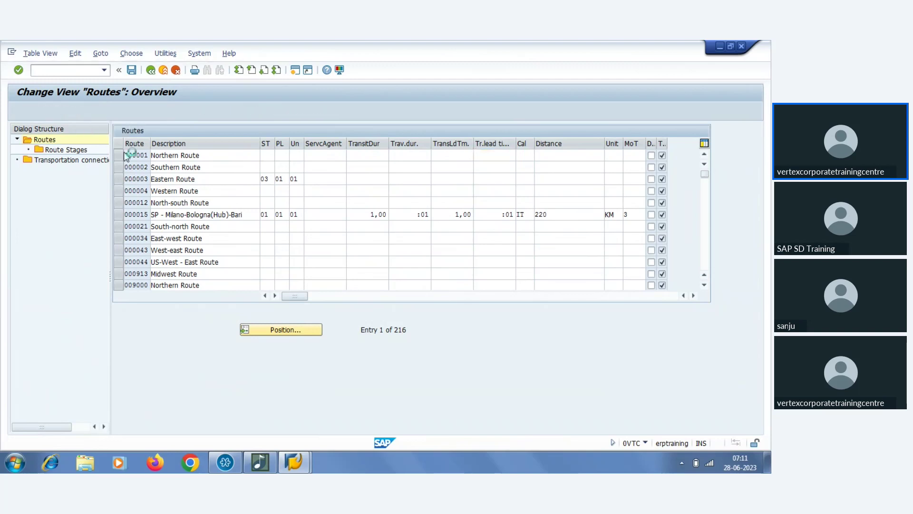
left_click(193, 128)
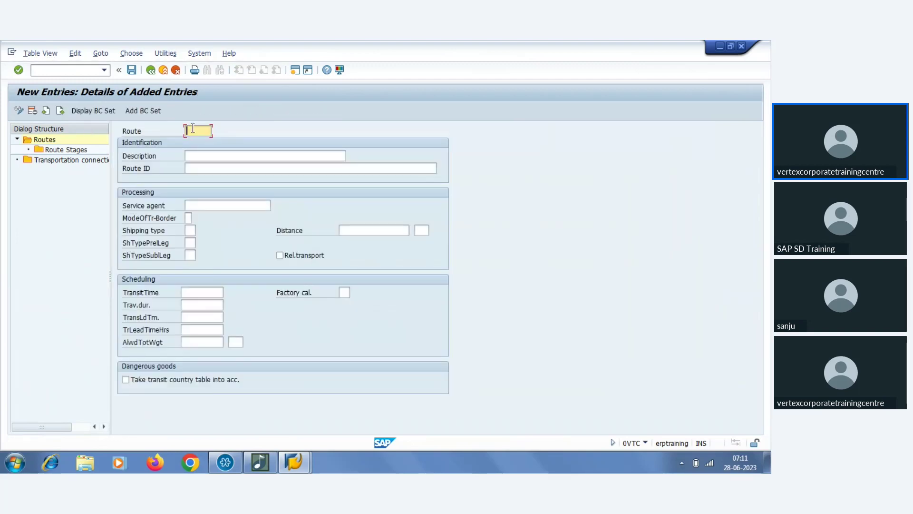
type("z00")
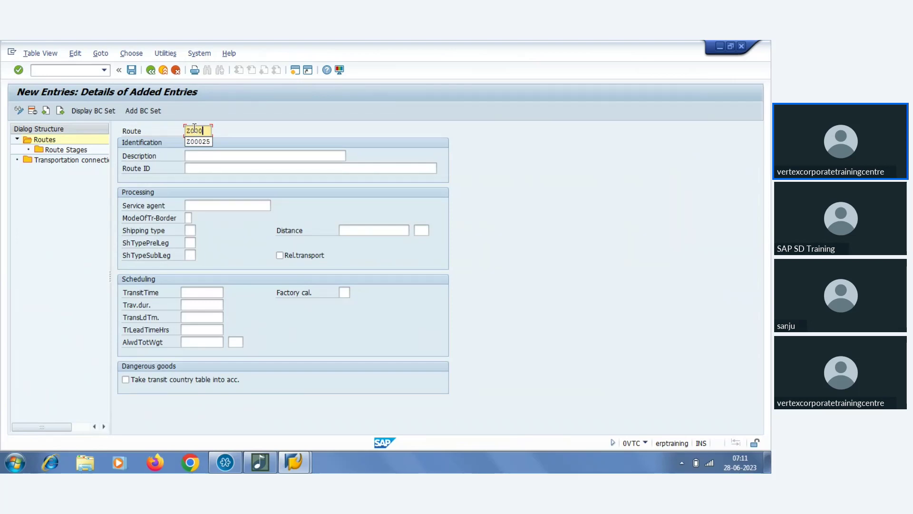
type("025")
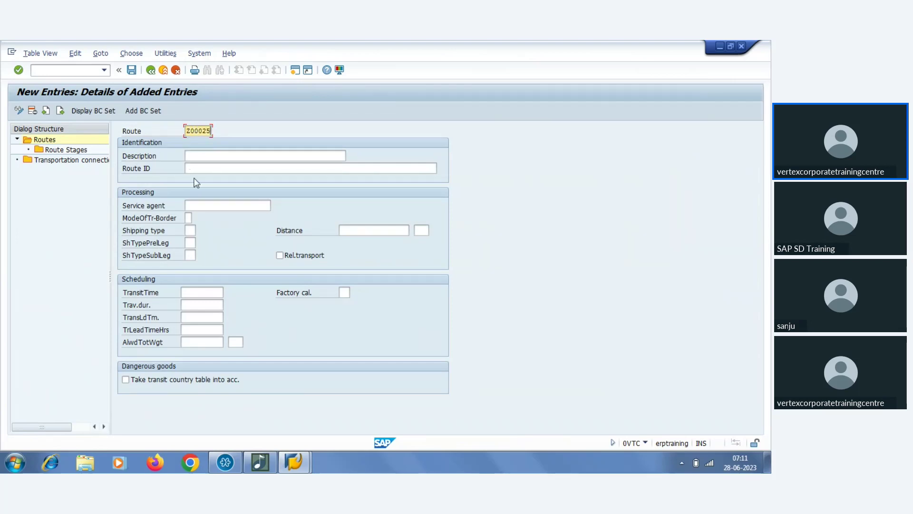
left_click(195, 156)
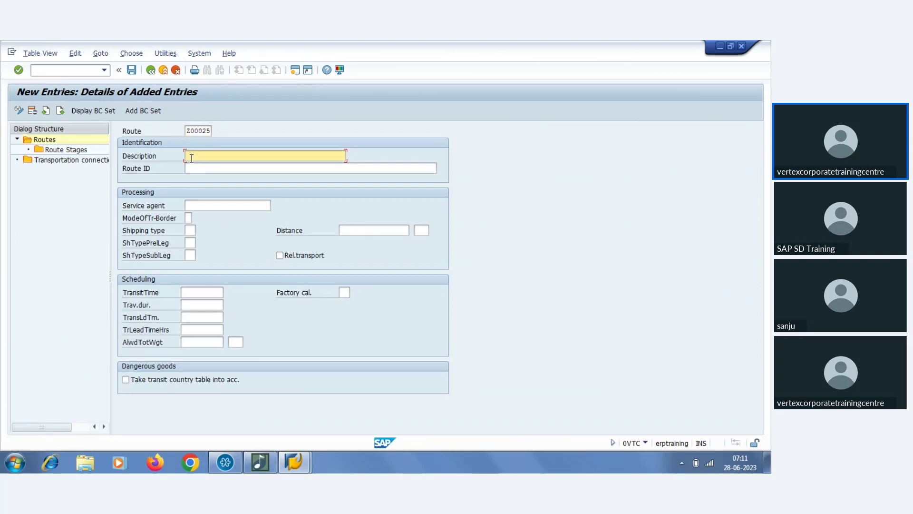
type("Customizing route")
left_click(199, 205)
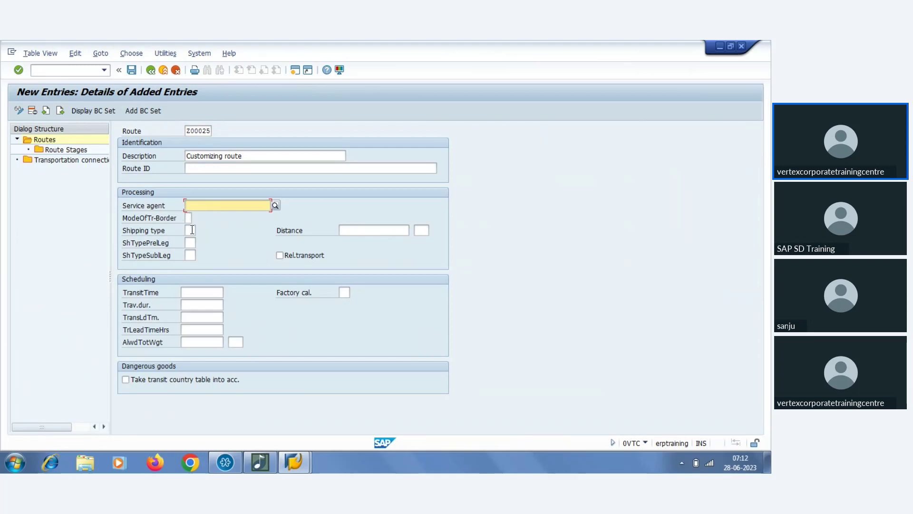
left_click(190, 230)
left_click(189, 243)
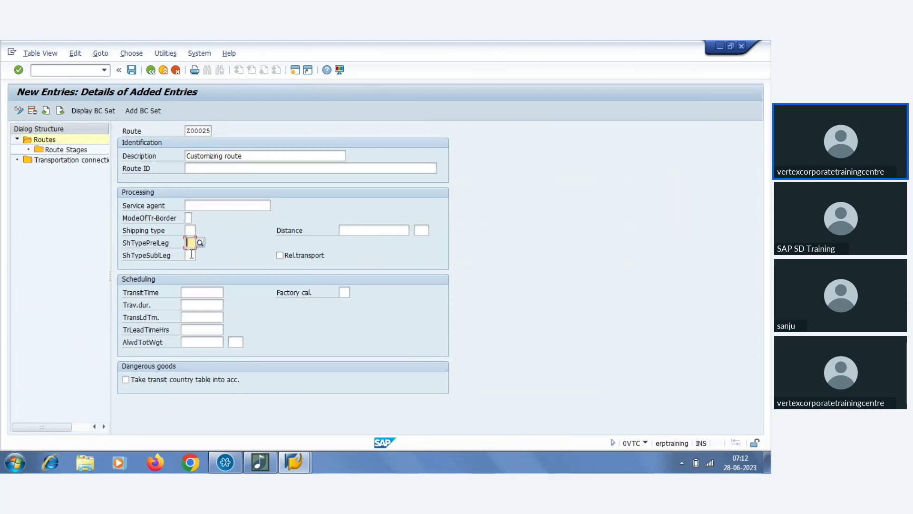
left_click(190, 256)
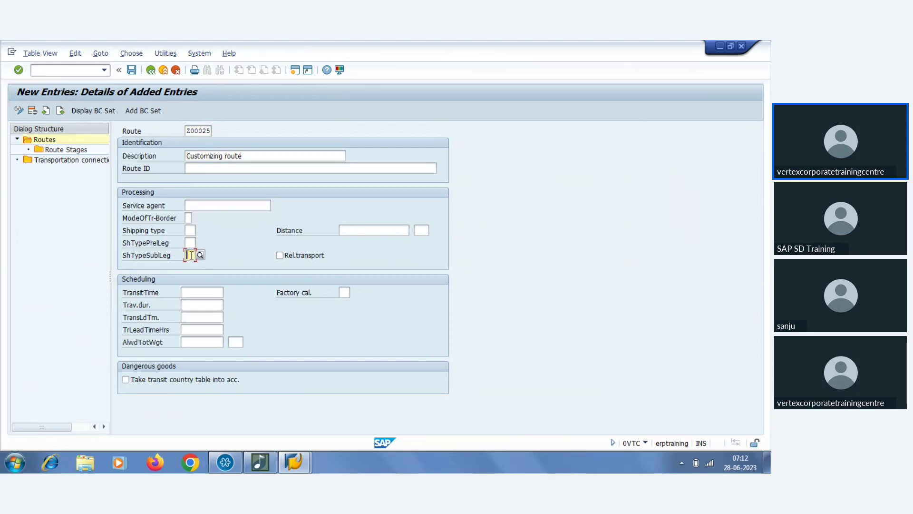
left_click(363, 232)
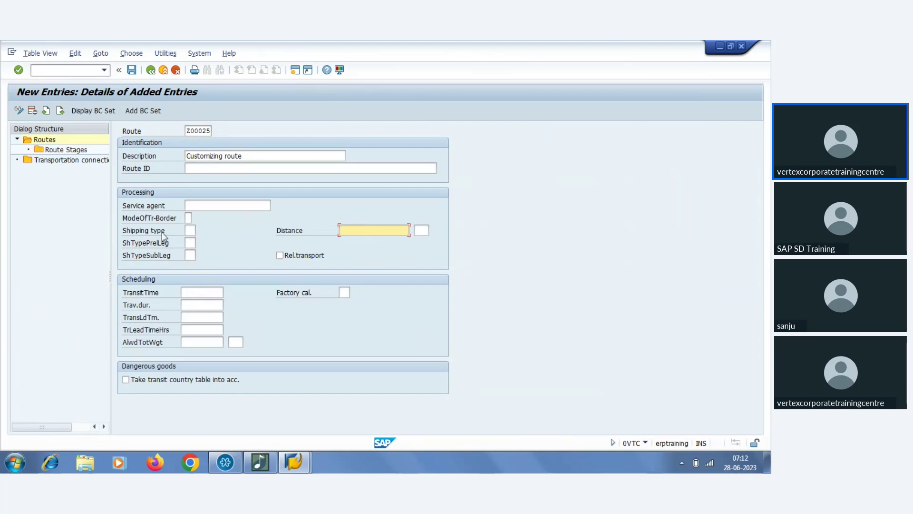
Set the shipping type of route Z00025 to 04 (Ship) from the list of possible values
left_click(189, 231)
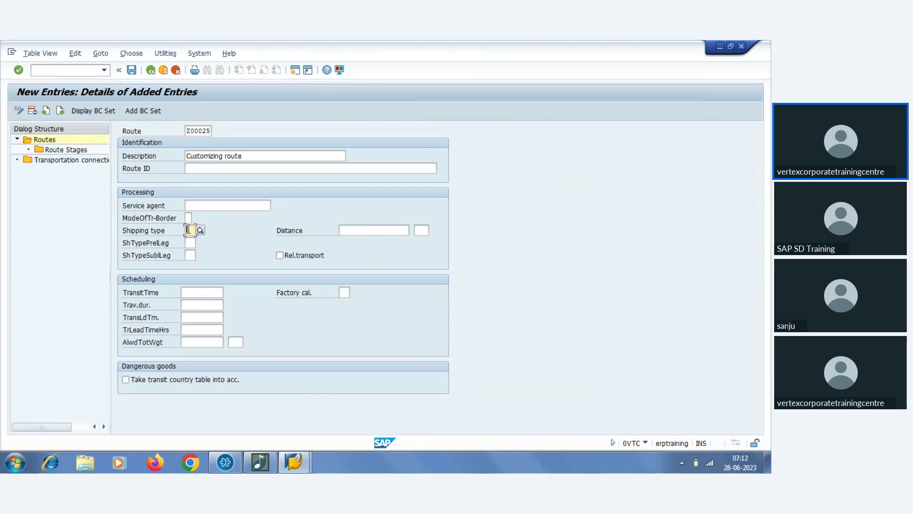
left_click(200, 231)
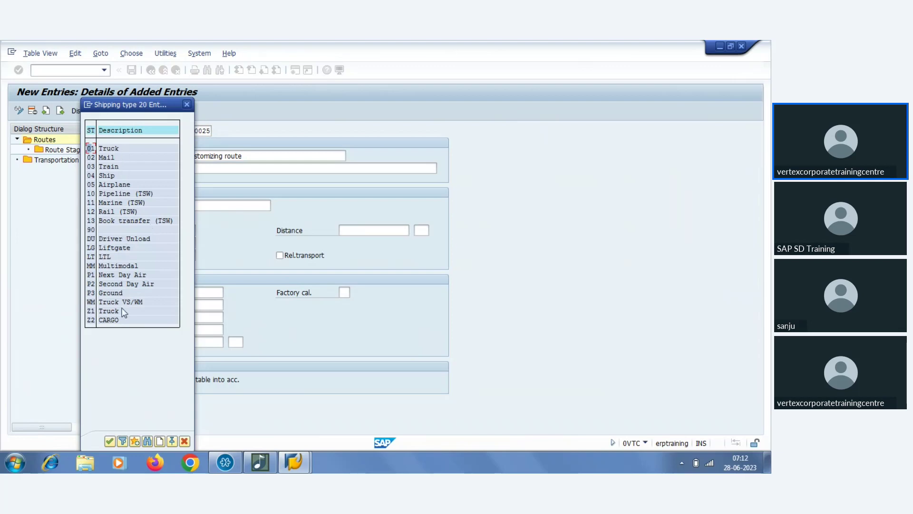
left_click(115, 175)
left_click(110, 441)
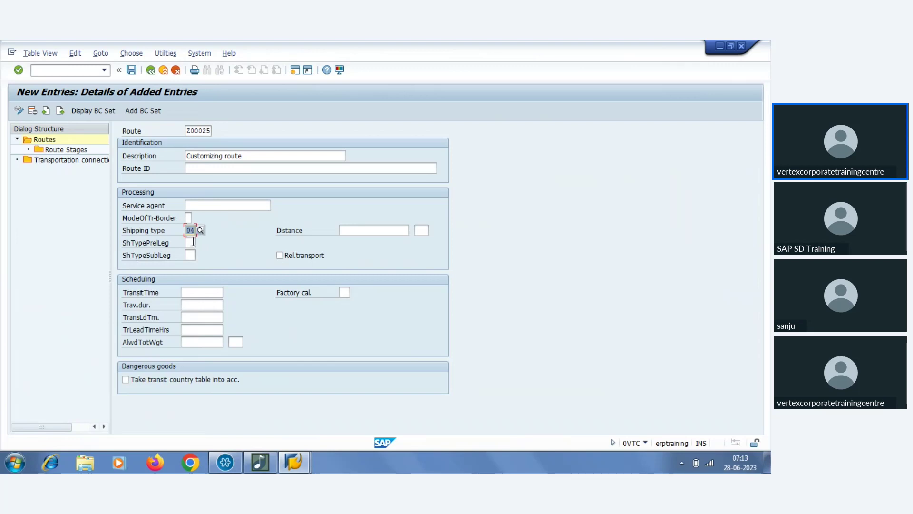
Set the shipping type of the route's preliminary leg to 01 (Truck)
left_click(190, 242)
left_click(200, 243)
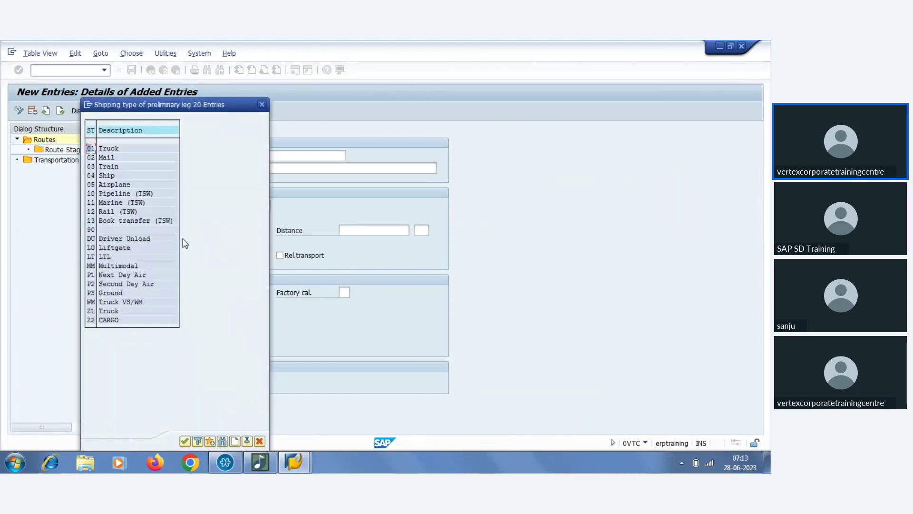
left_click(117, 148)
left_click(184, 441)
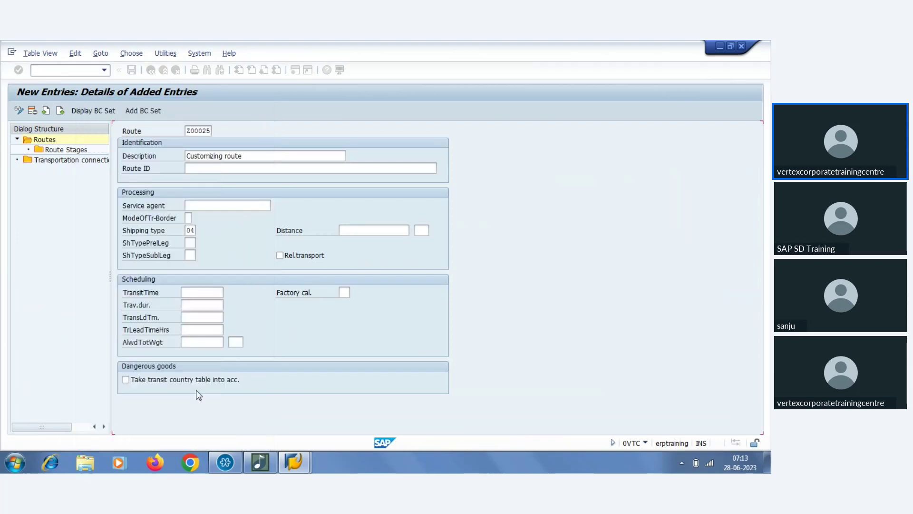
left_click(190, 230)
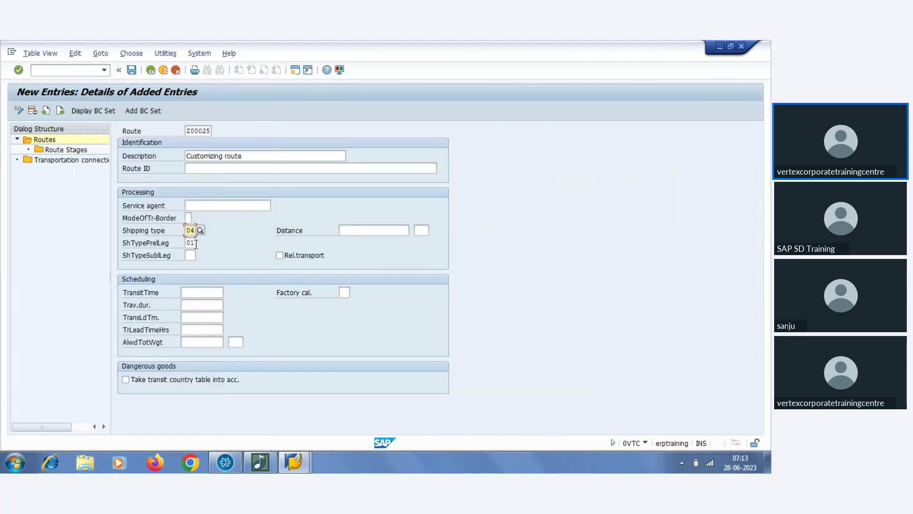
left_click(193, 242)
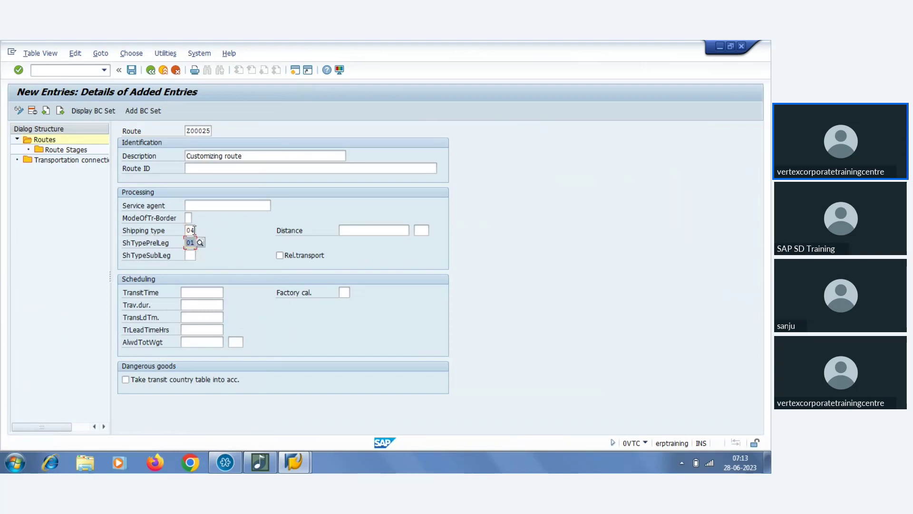
left_click(193, 230)
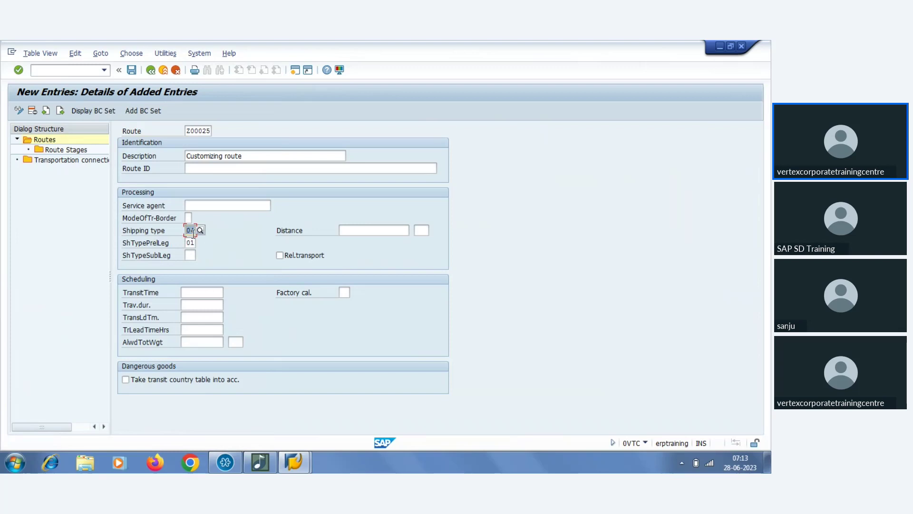
Set the shipping type of the route's subsequent leg to 01 (Truck)
left_click(191, 256)
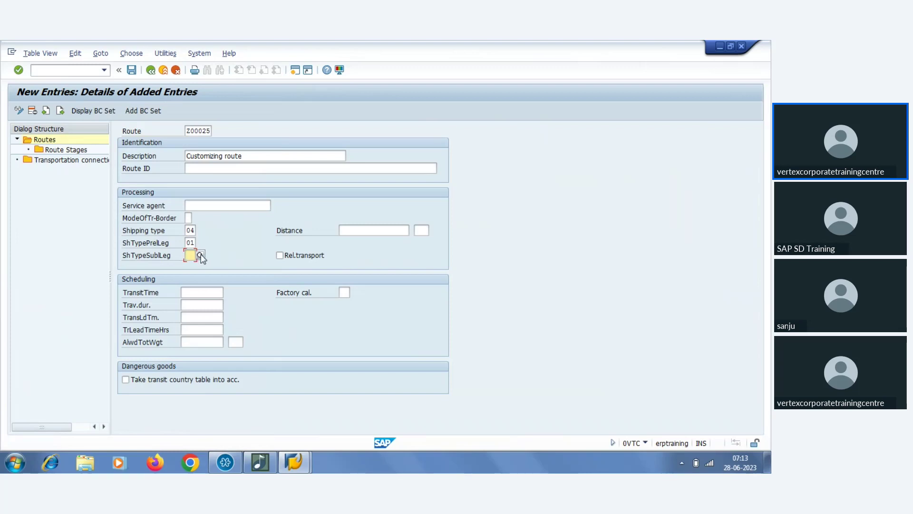
left_click(201, 255)
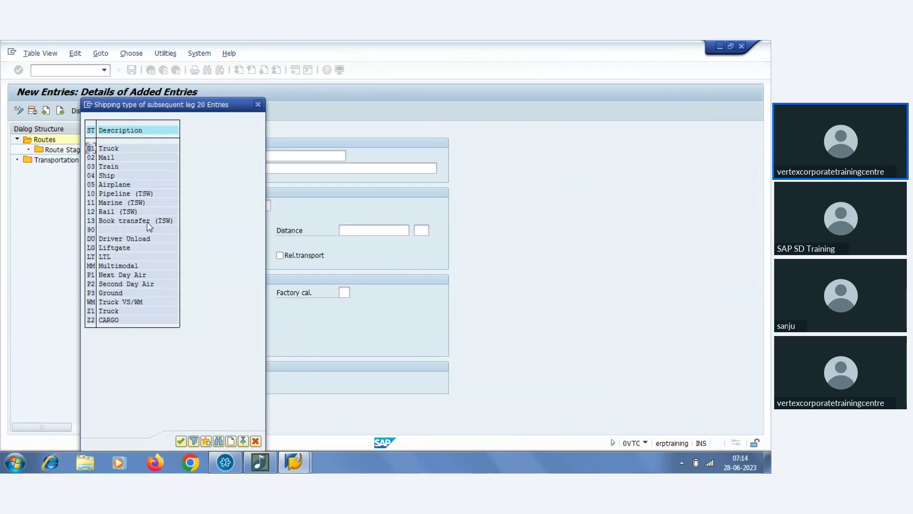
double_click(116, 150)
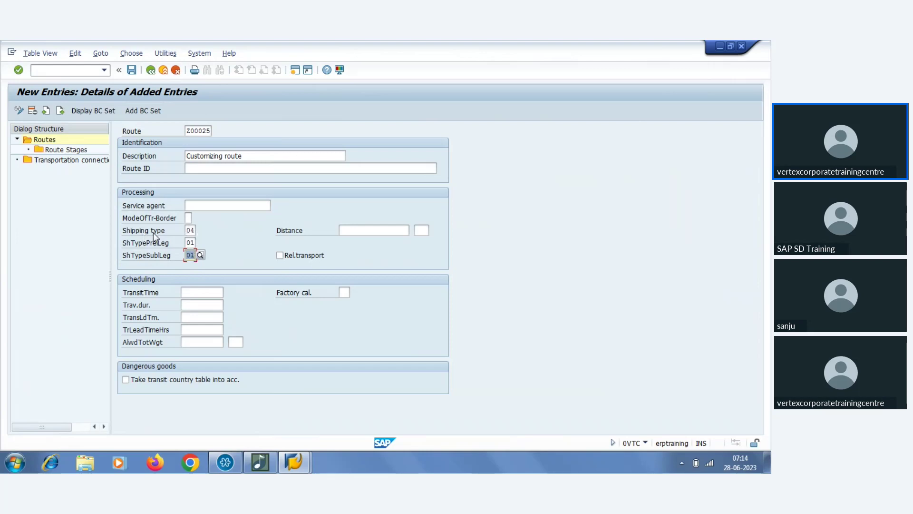
left_click(189, 230)
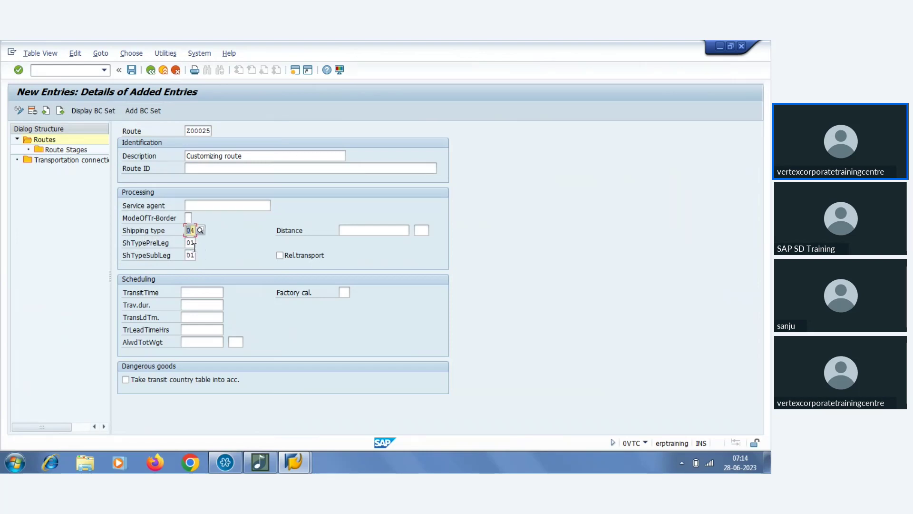
left_click(192, 243)
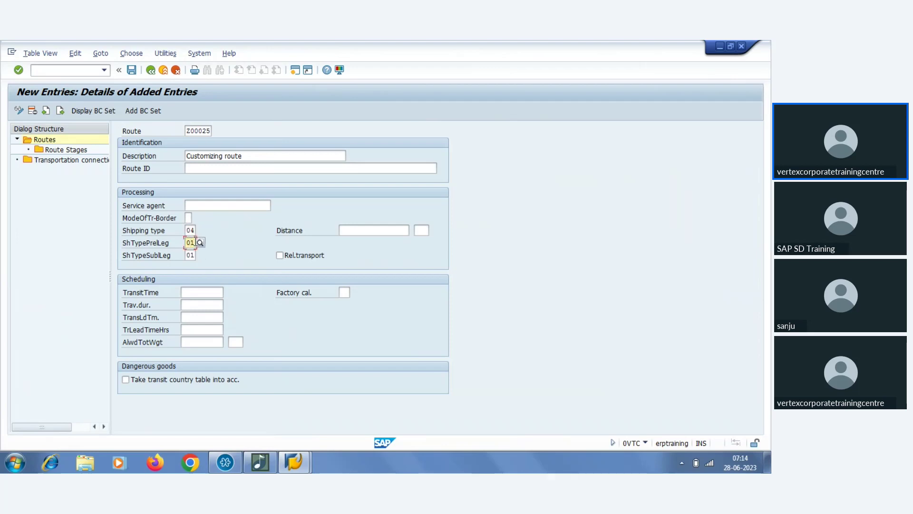
double_click(191, 243)
key("Tab")
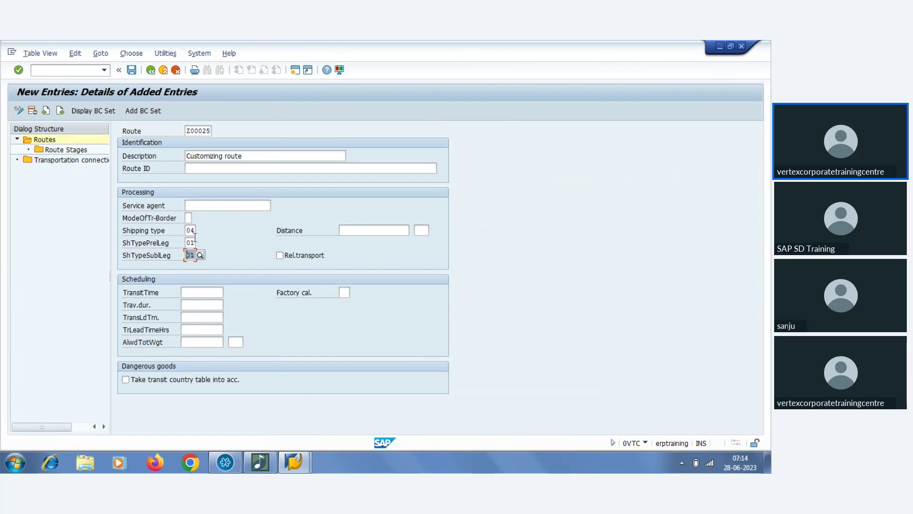
left_click(194, 230)
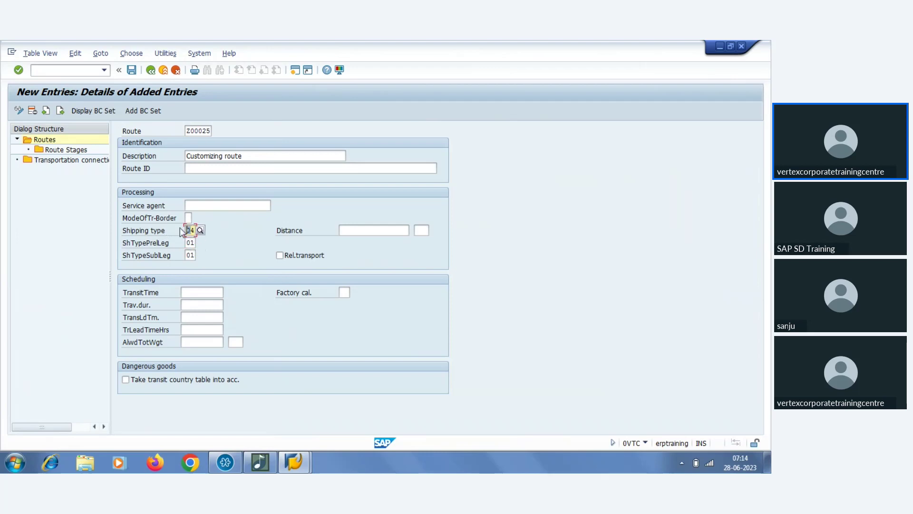
double_click(191, 230)
double_click(195, 243)
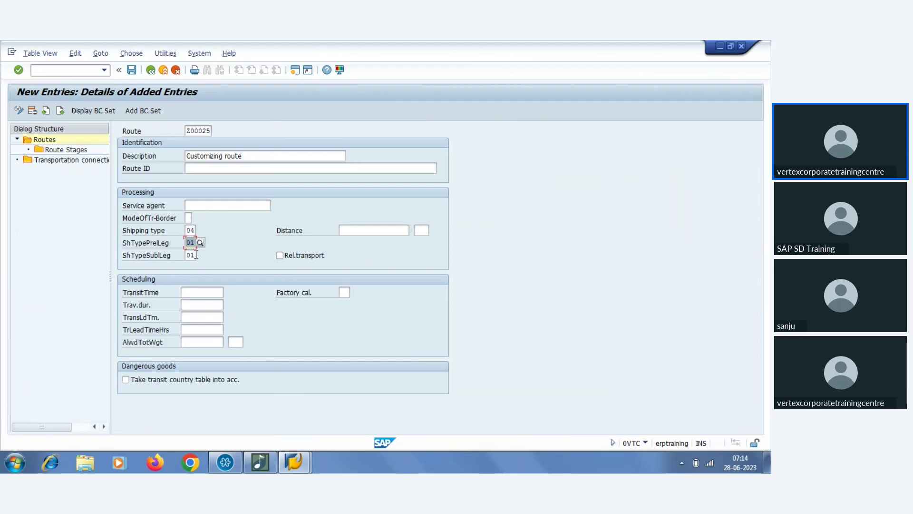
double_click(193, 255)
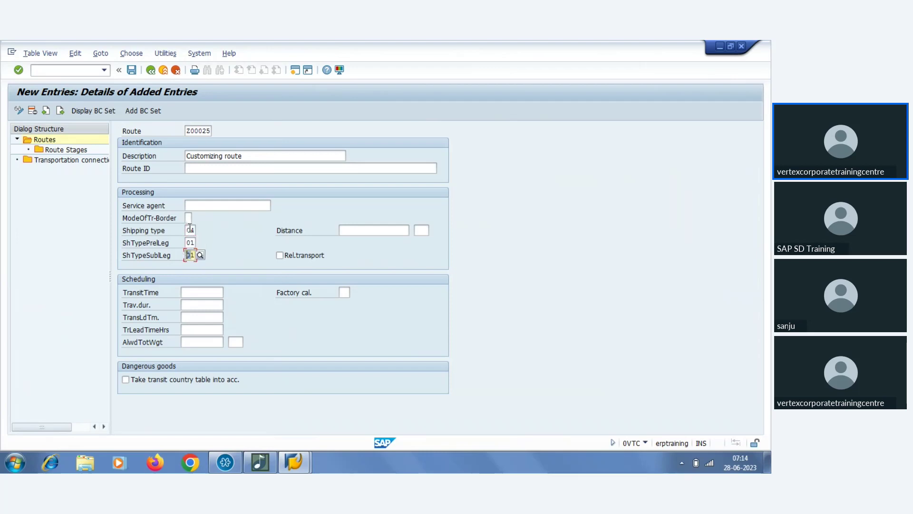
double_click(191, 231)
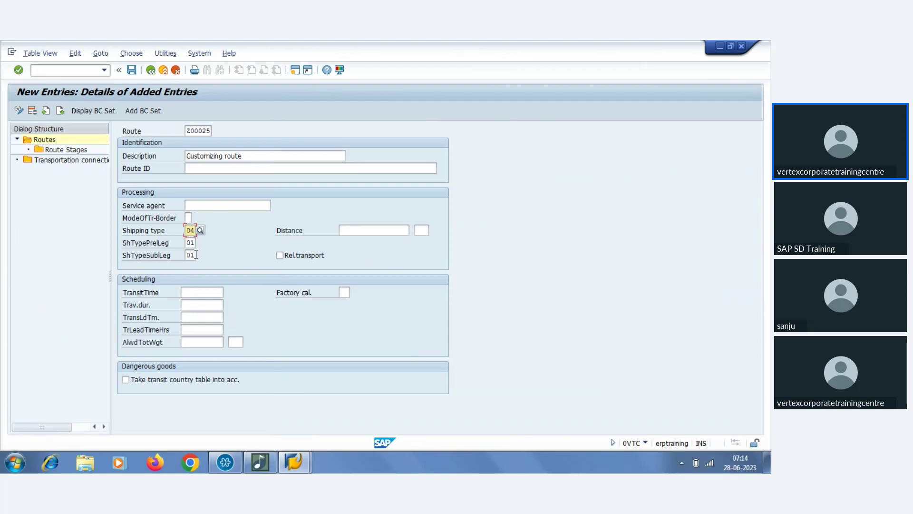
left_click_drag(197, 257, 176, 258)
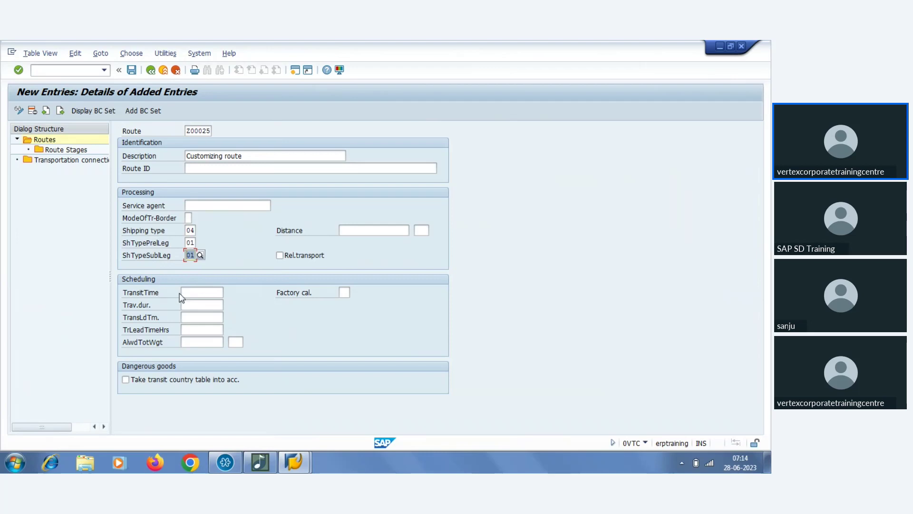
Set the route's transit time to 30 in the scheduling data
left_click(195, 292)
left_click(191, 230)
left_click(187, 292)
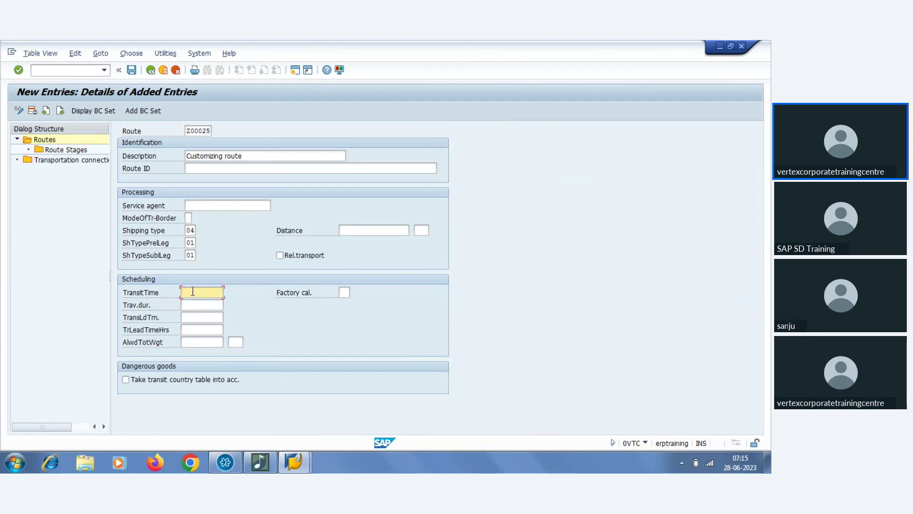
type("30")
Read the field help for the route's travel duration and close it again
left_click(191, 306)
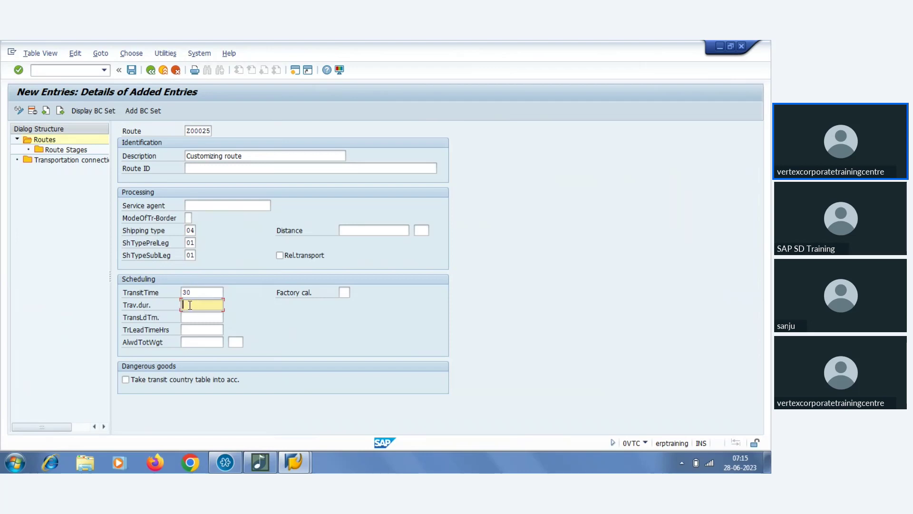
key("Return")
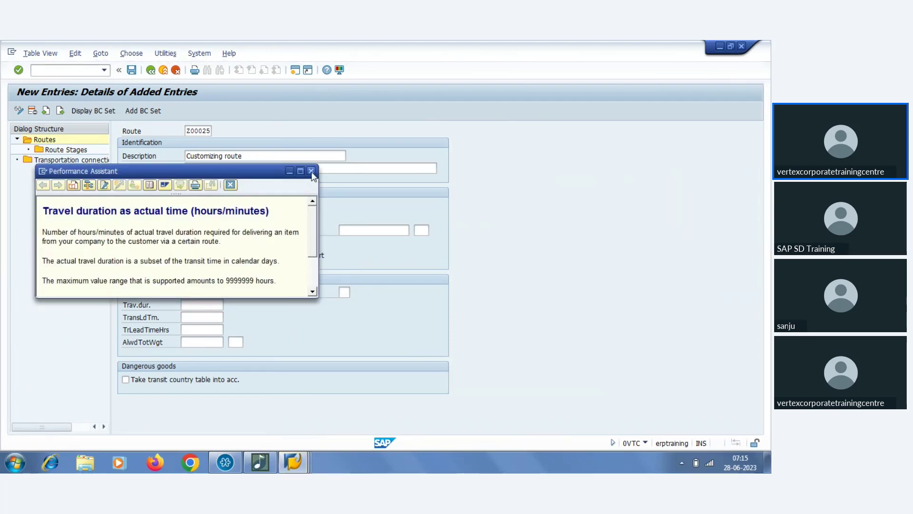
left_click(196, 301)
key("shift+Tab")
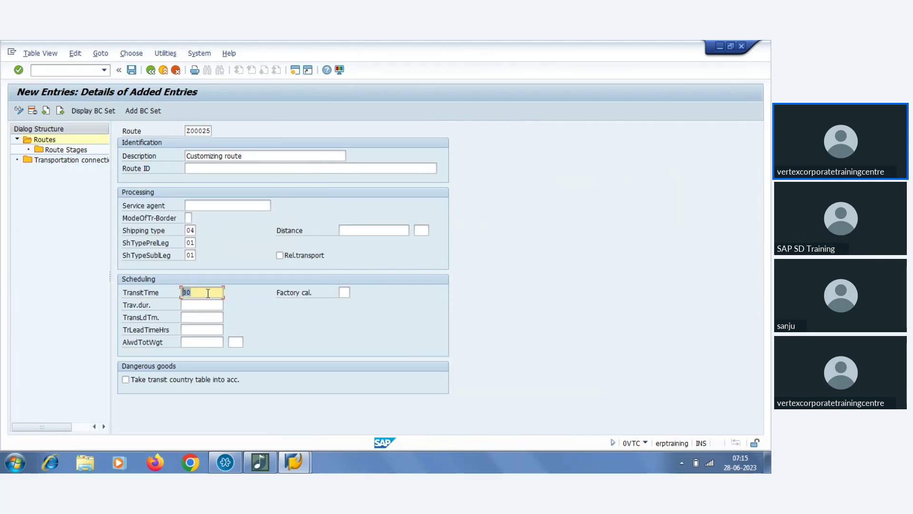
left_click(193, 307)
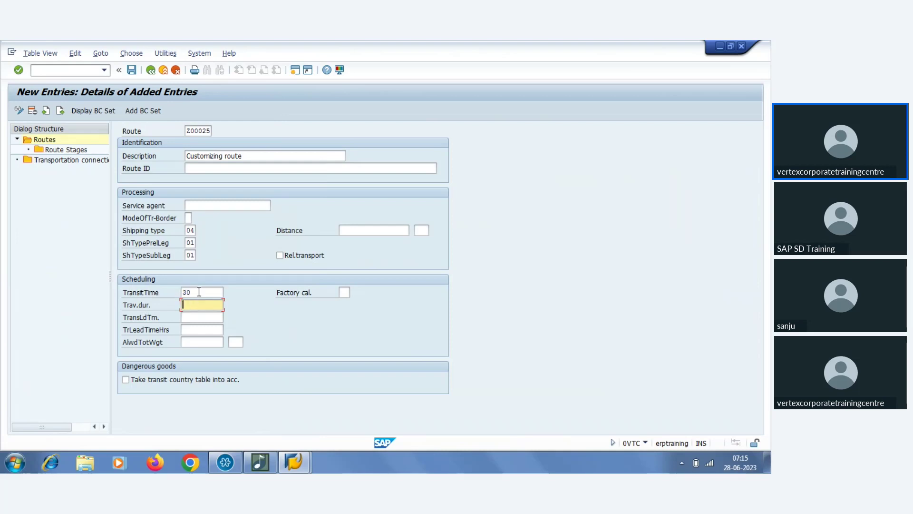
left_click_drag(198, 291, 173, 289)
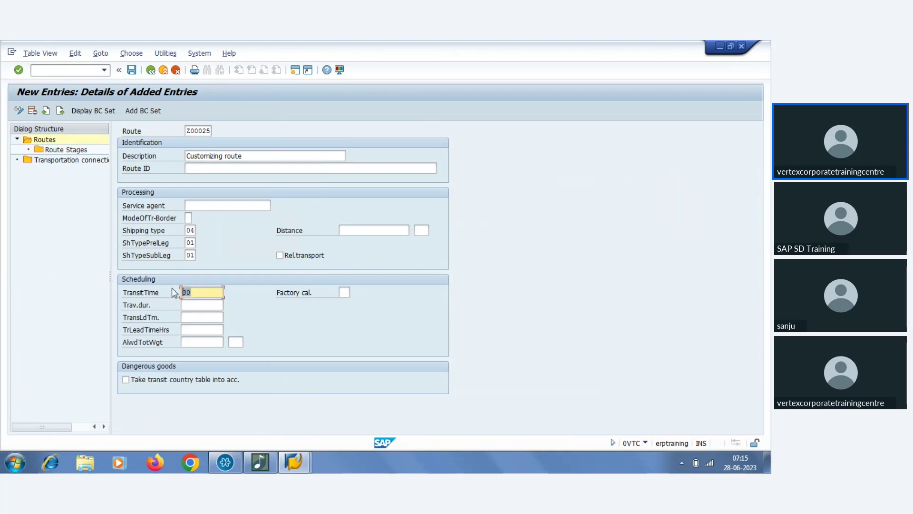
left_click(196, 306)
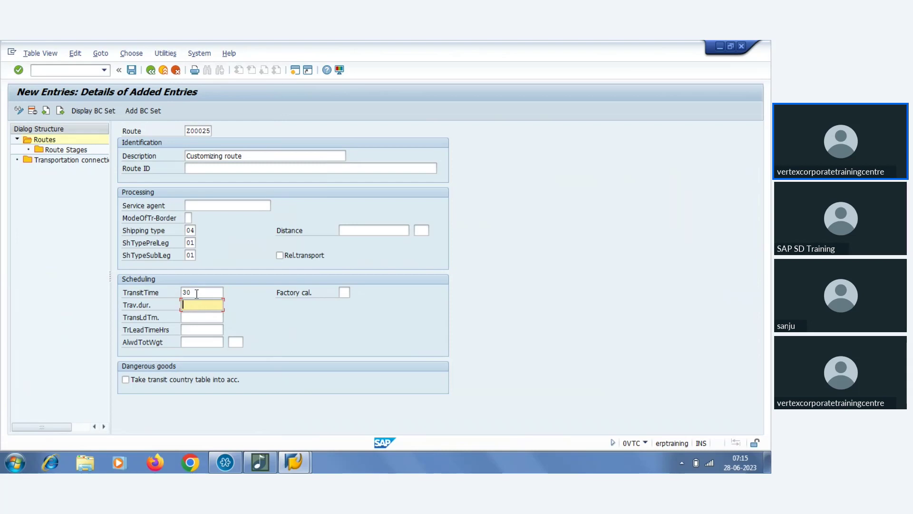
left_click_drag(193, 291, 171, 289)
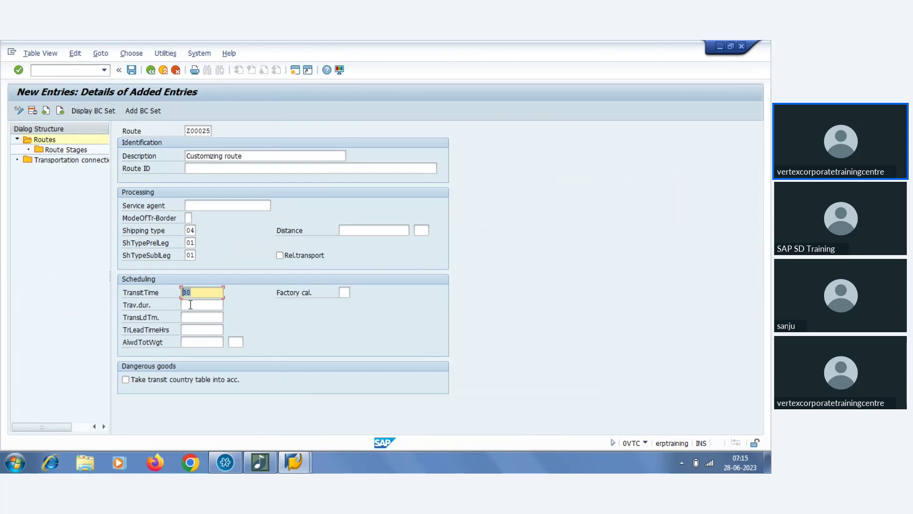
left_click(194, 243)
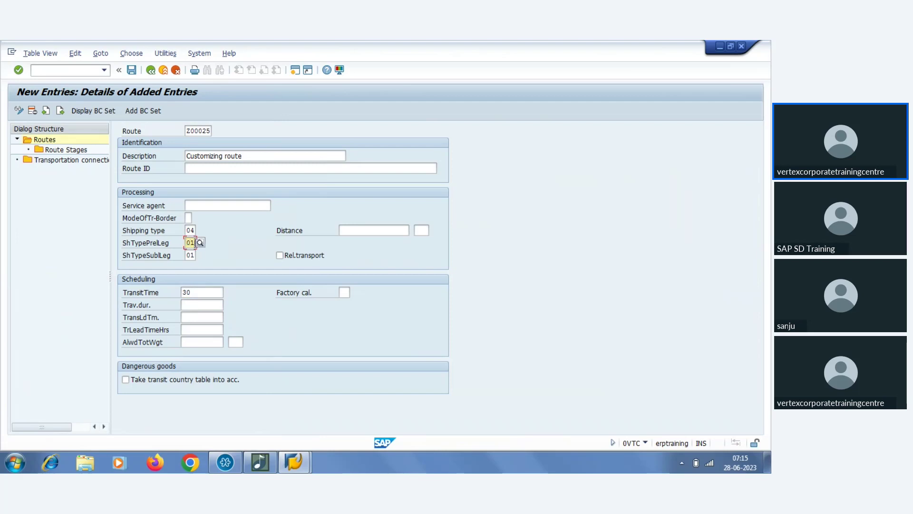
double_click(195, 243)
left_click(197, 291)
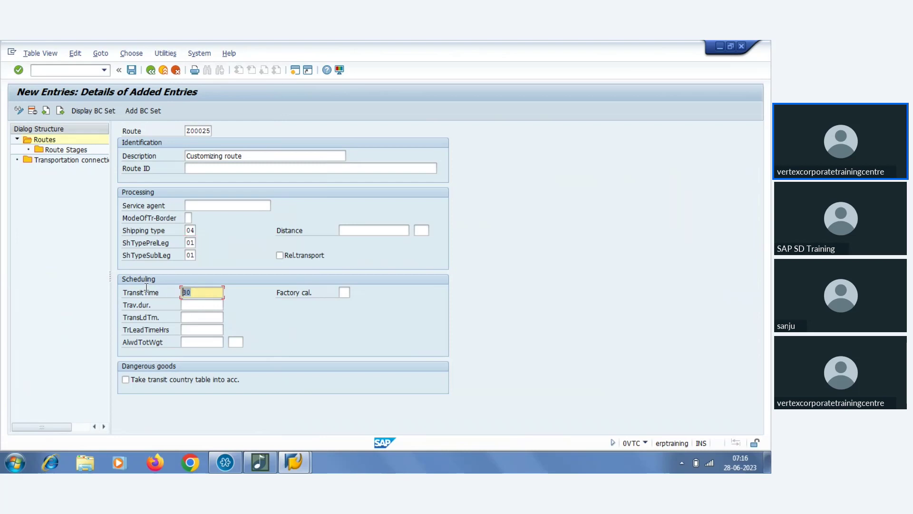
left_click(199, 304)
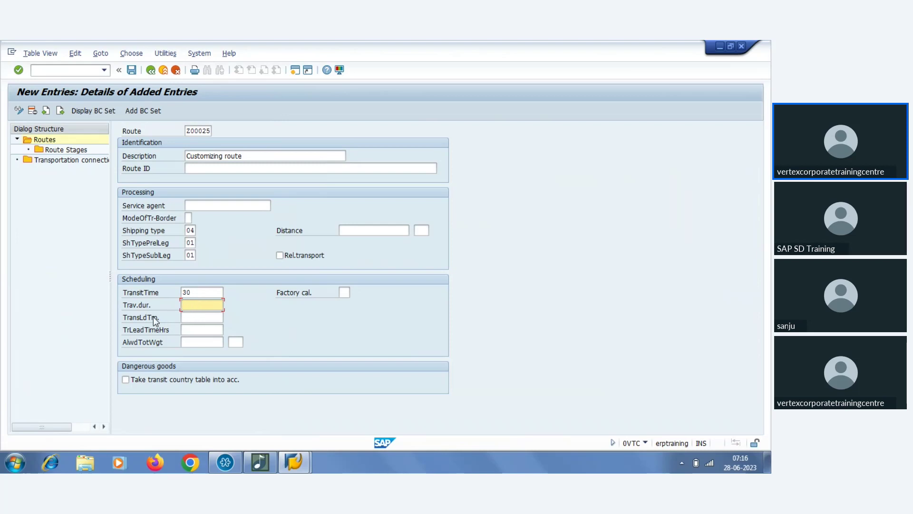
left_click(200, 317)
left_click(199, 304)
left_click(198, 292)
left_click_drag(183, 292, 211, 294)
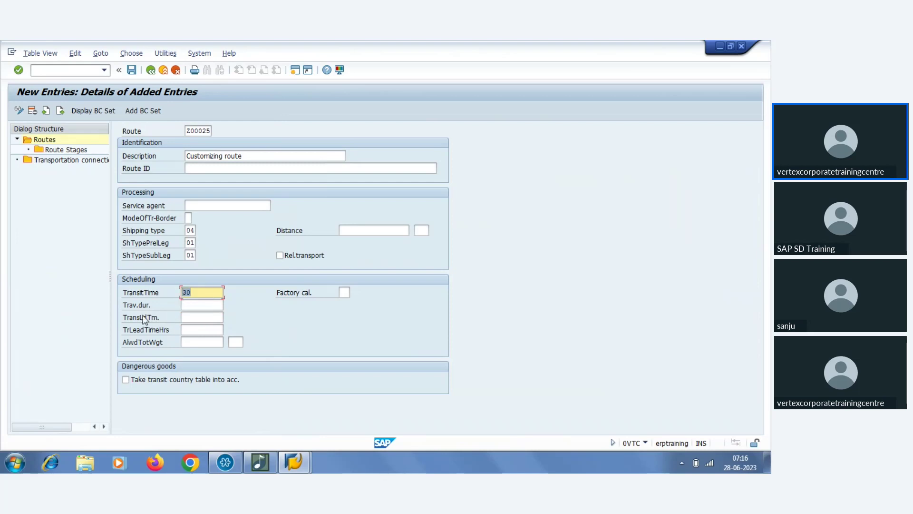
left_click(196, 317)
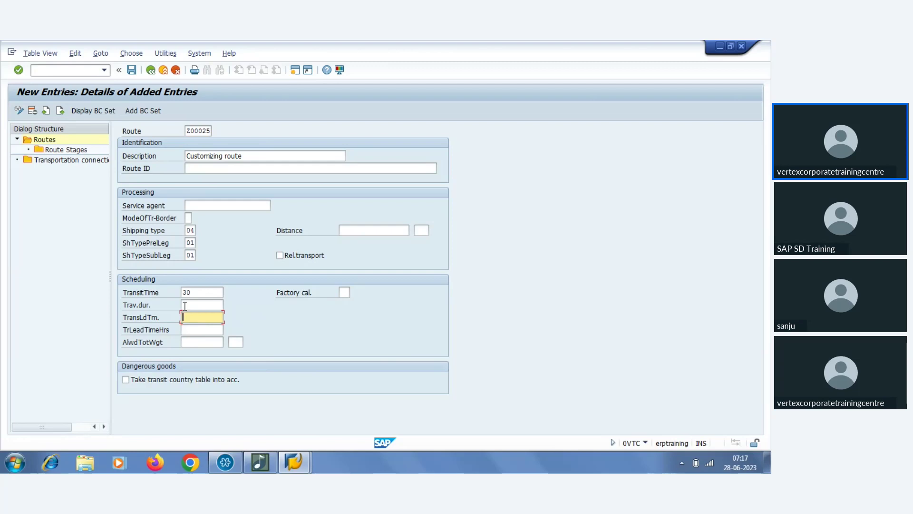
Set the route's transportation lead time to 3 in the scheduling data
double_click(213, 292)
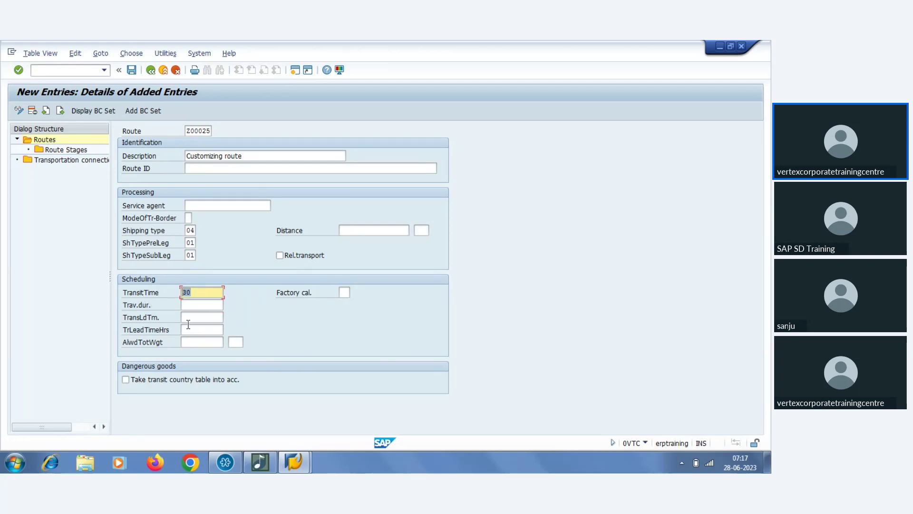
left_click(189, 317)
double_click(201, 291)
left_click(194, 319)
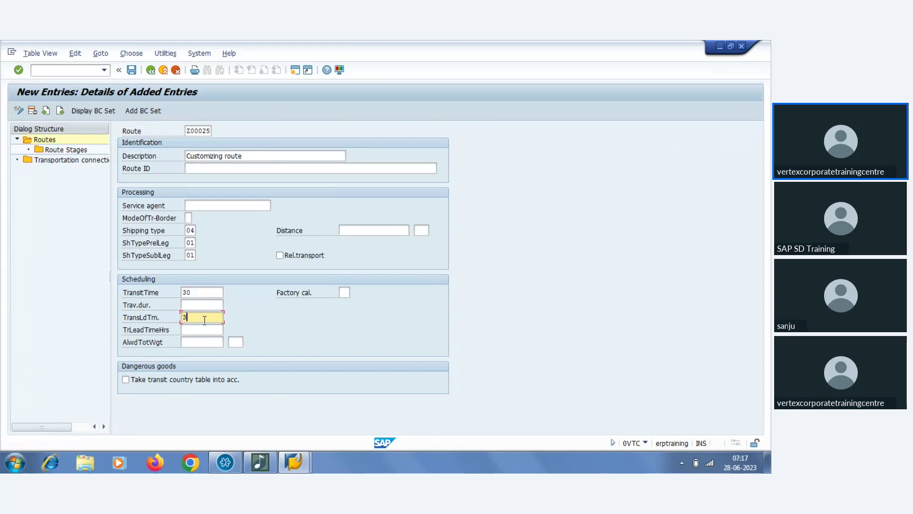
Set the route's distance to 1000 KM and mark the route as relevant for transport
left_click(370, 233)
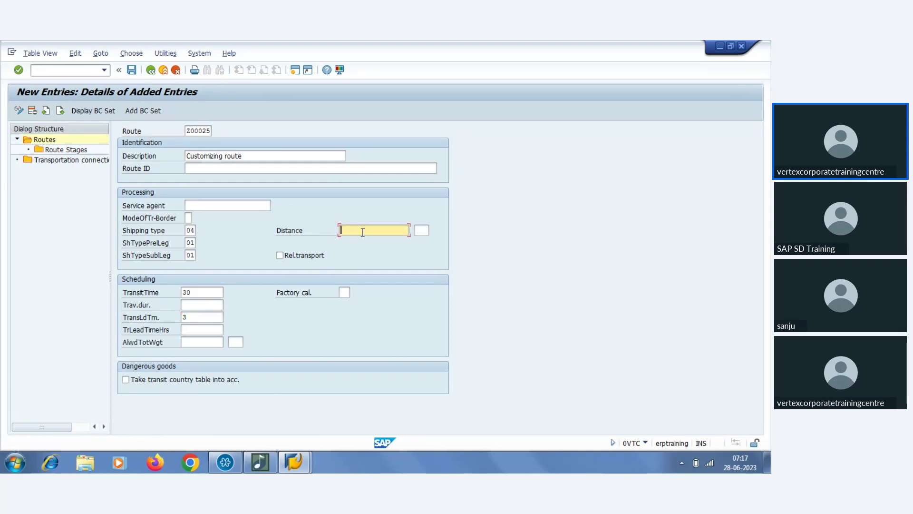
type("1000")
left_click(418, 228)
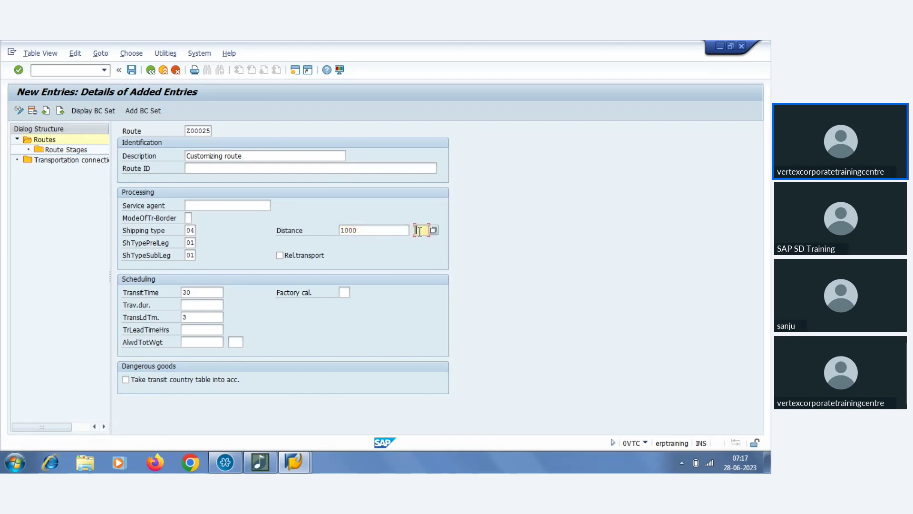
key("shift+Tab")
left_click(420, 229)
type("KM")
left_click(280, 256)
Save the new route under the key Z00026 and accept the proposed Customizing request
left_click(132, 70)
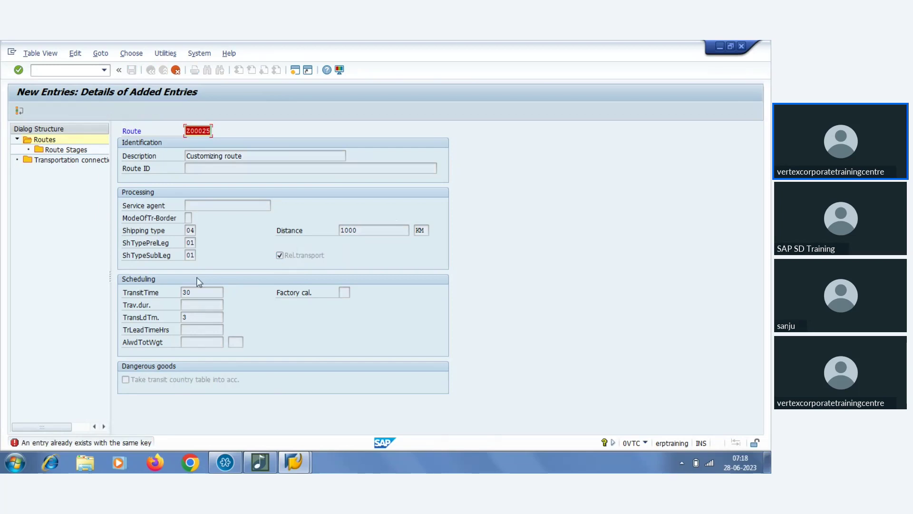
left_click(207, 131)
left_click_drag(208, 132, 241, 138)
type("6")
key("Return")
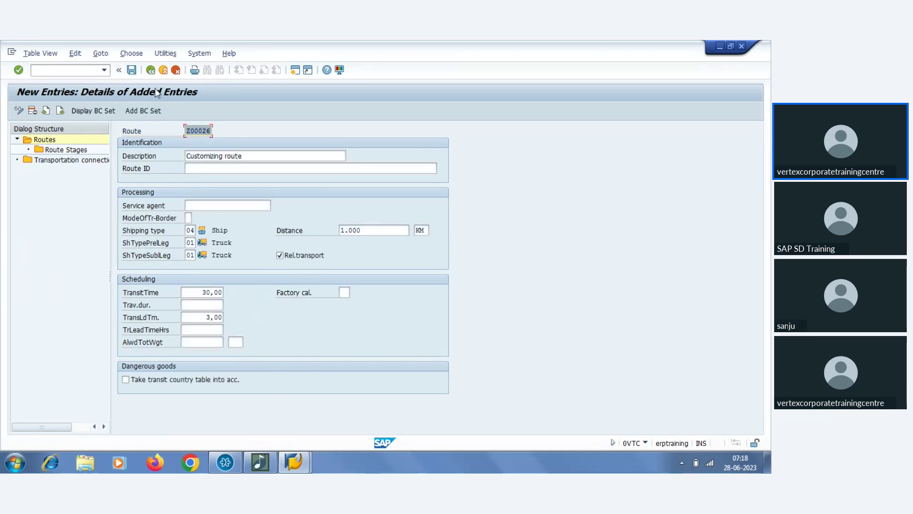
left_click(131, 71)
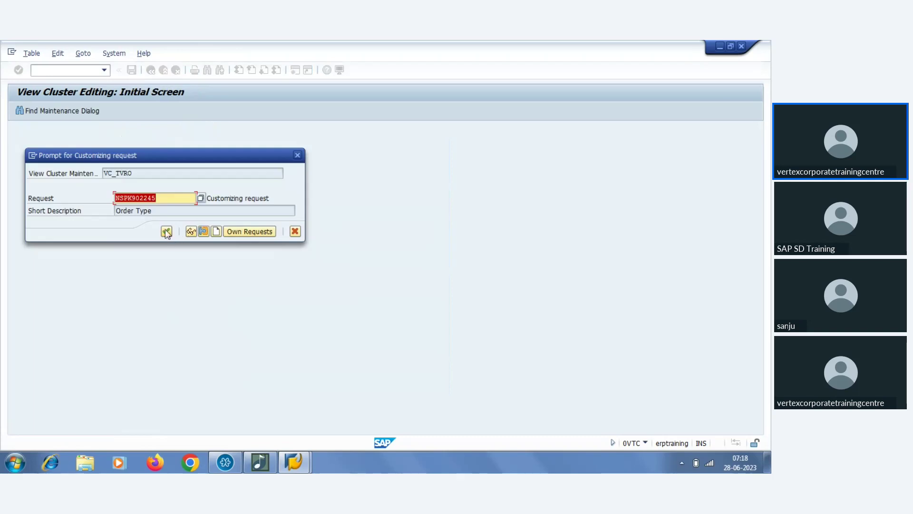
left_click(167, 231)
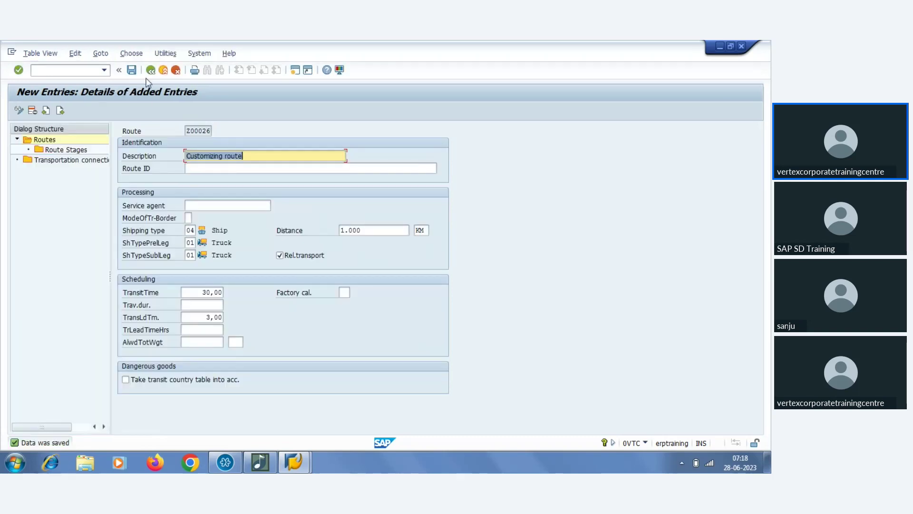
Leave route maintenance and start creating a sales order with transaction VA01
left_click(151, 70)
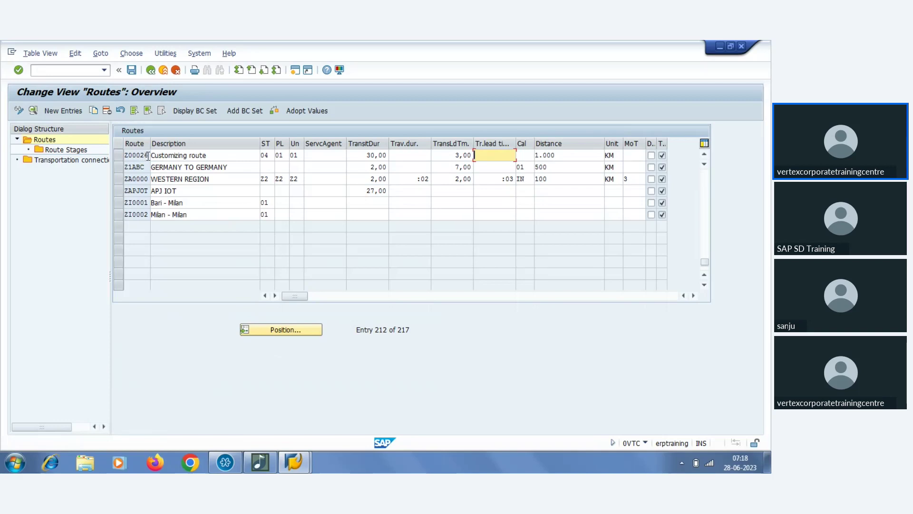
left_click(151, 71)
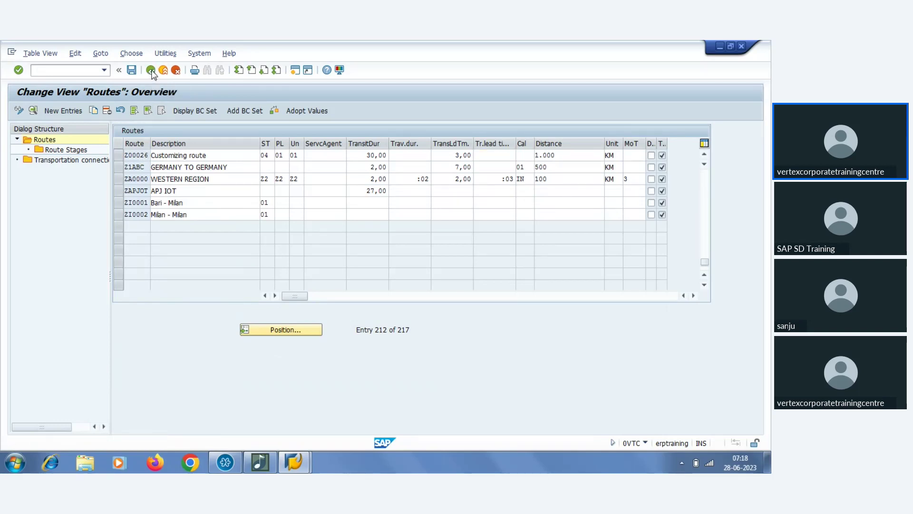
left_click(150, 70)
left_click(151, 70)
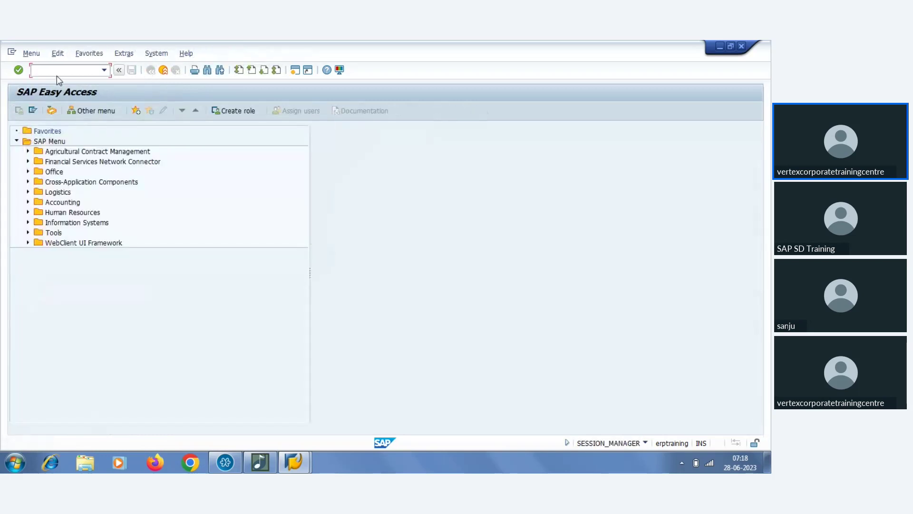
type("va01")
key("Return")
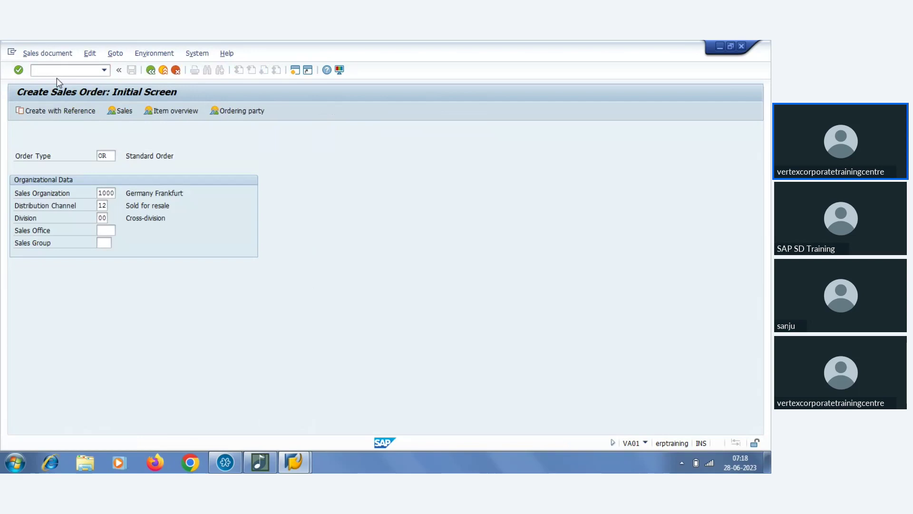
Fill in the standard order with the sold-to party's customer number and material M-10 with an order quantity of 1
key("Return")
type("101139")
key("Return")
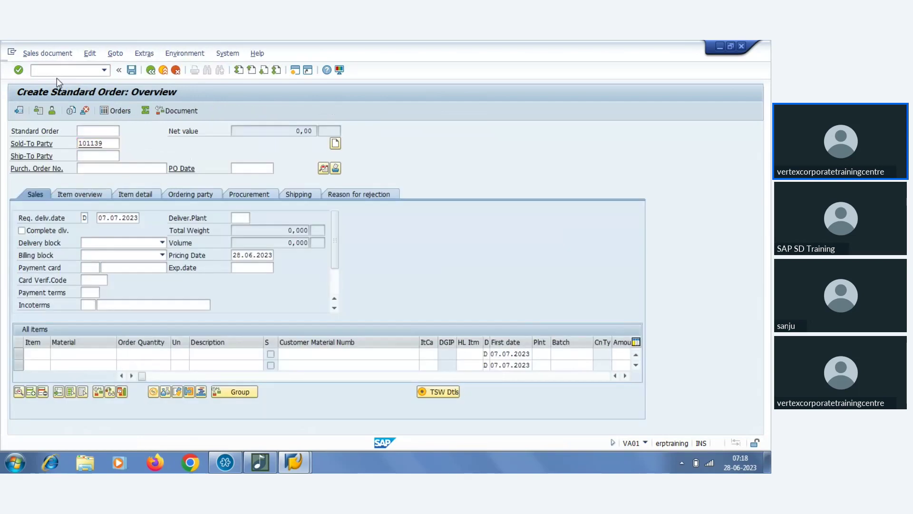
key("Down")
key("Return")
key("Tab")
type("1")
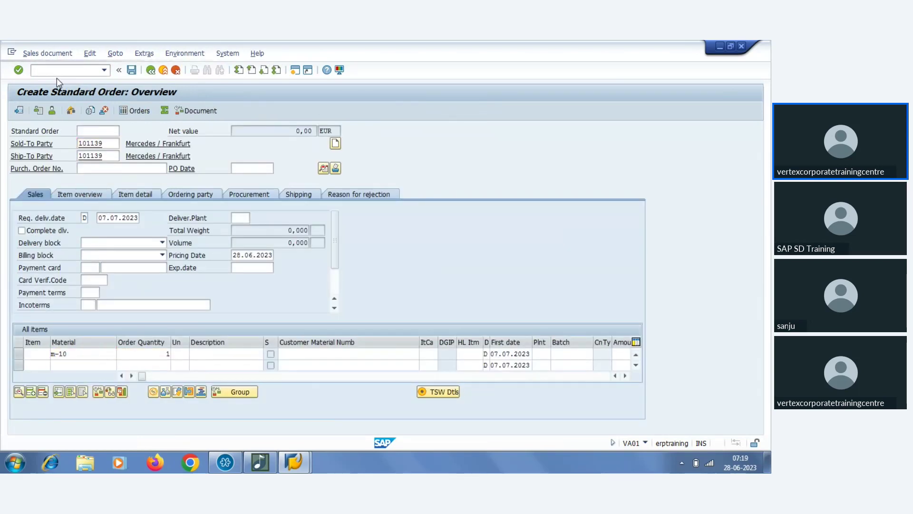
key("Return")
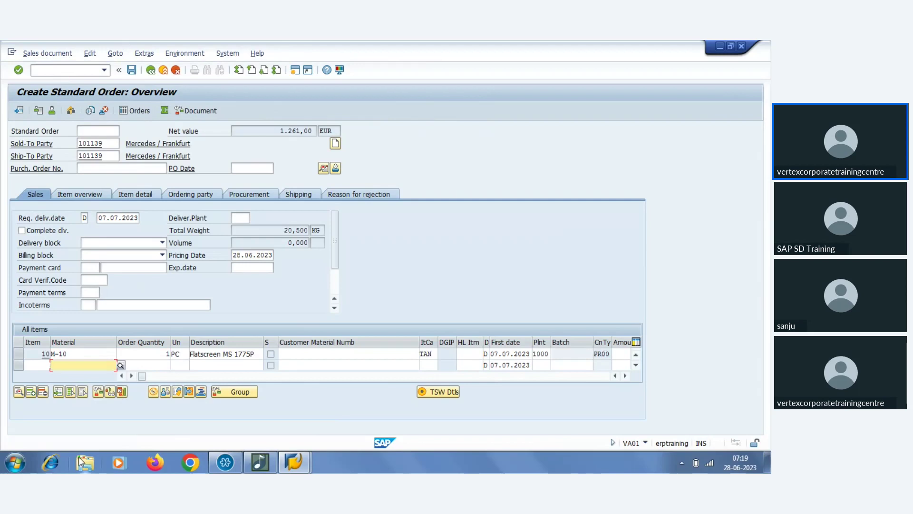
Check the route field in the shipping data of the M-10 order item
left_click(82, 352)
double_click(82, 353)
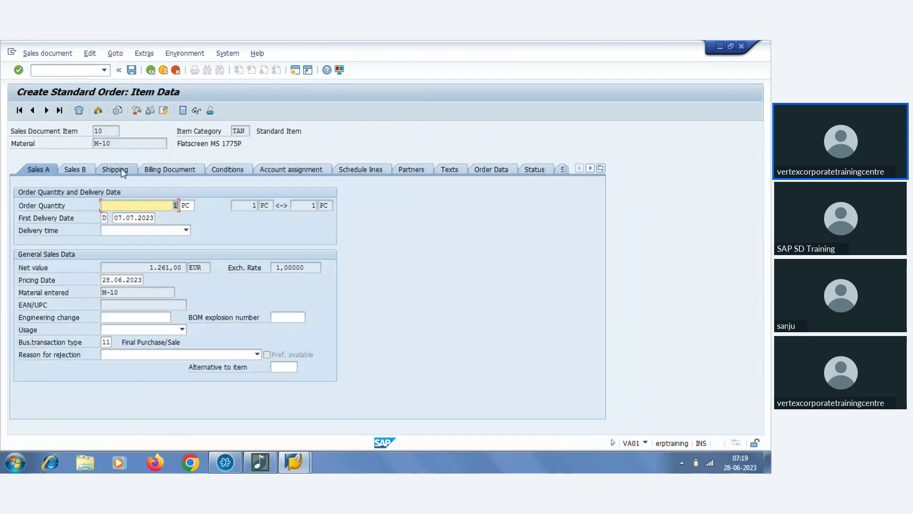
left_click(121, 169)
left_click(114, 279)
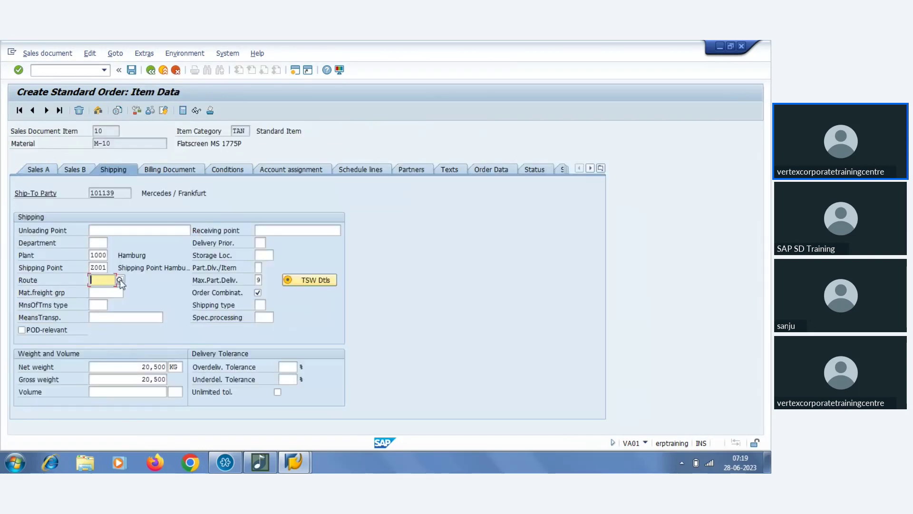
Exit the sales order without saving it and return to the SAP Easy Access screen
left_click(151, 71)
left_click(150, 71)
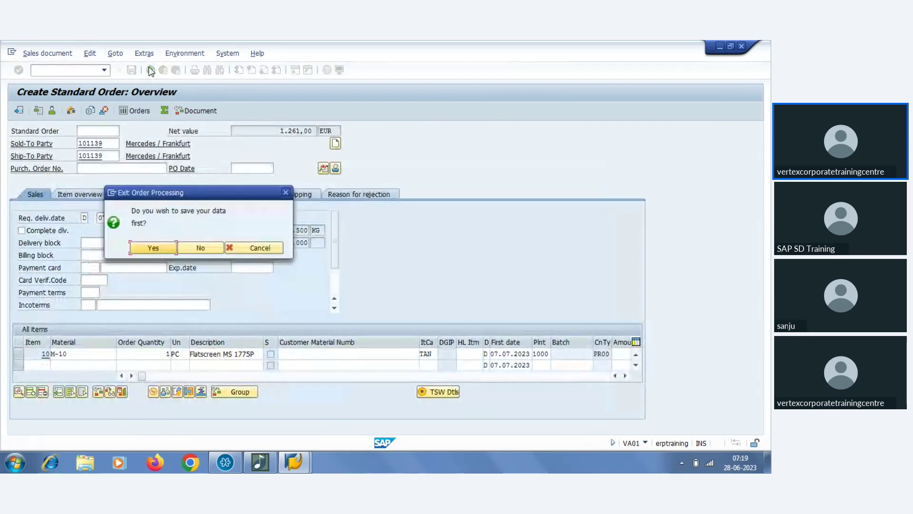
left_click(201, 248)
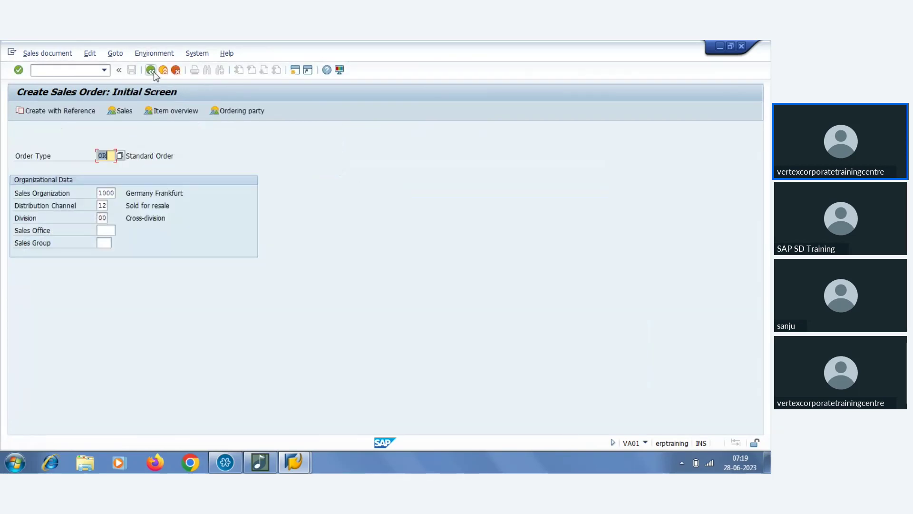
left_click(151, 71)
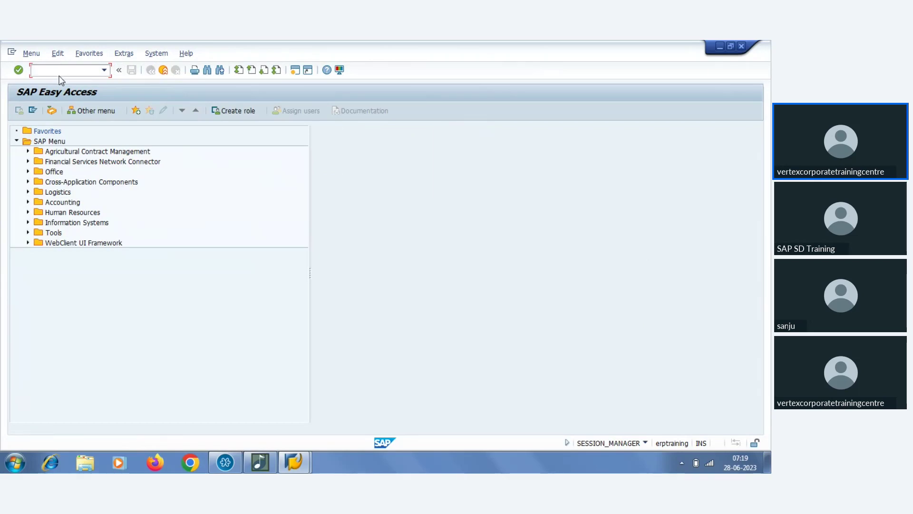
Display the SAP Reference IMG using transaction SPRO
left_click(301, 465)
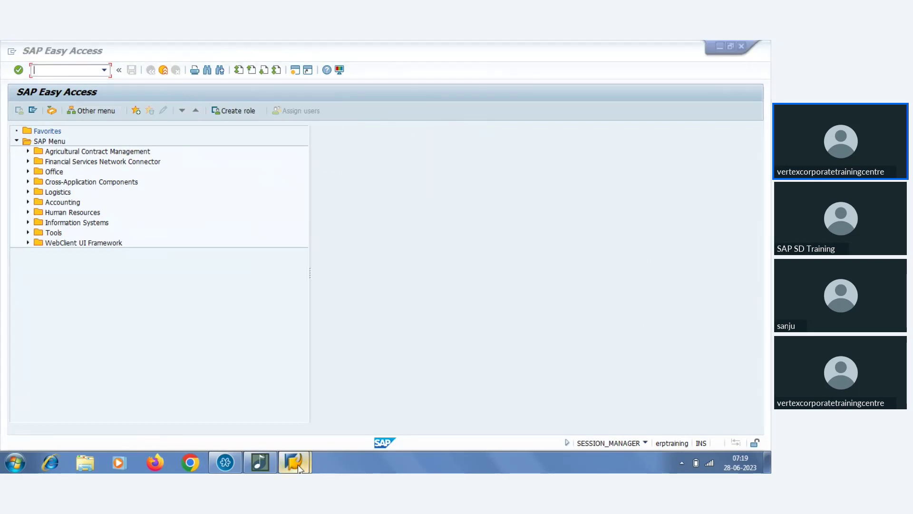
left_click(332, 380)
type("spro")
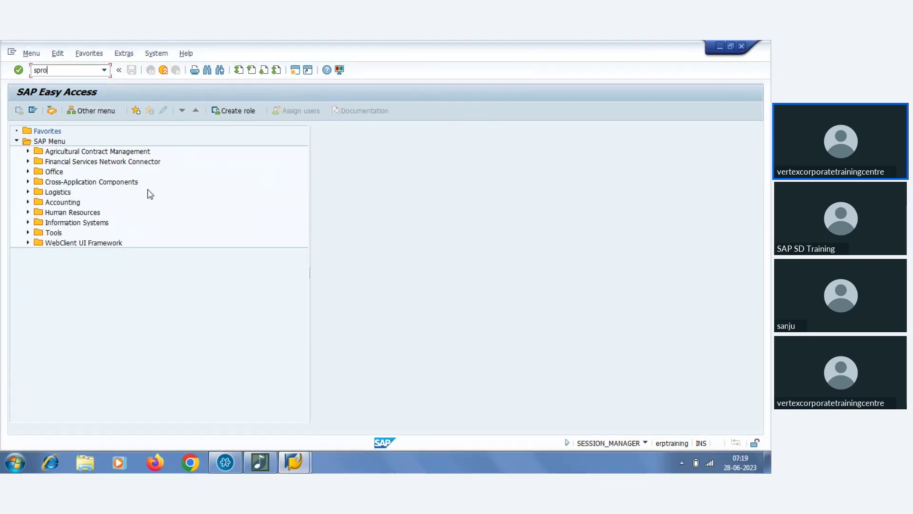
key("Return")
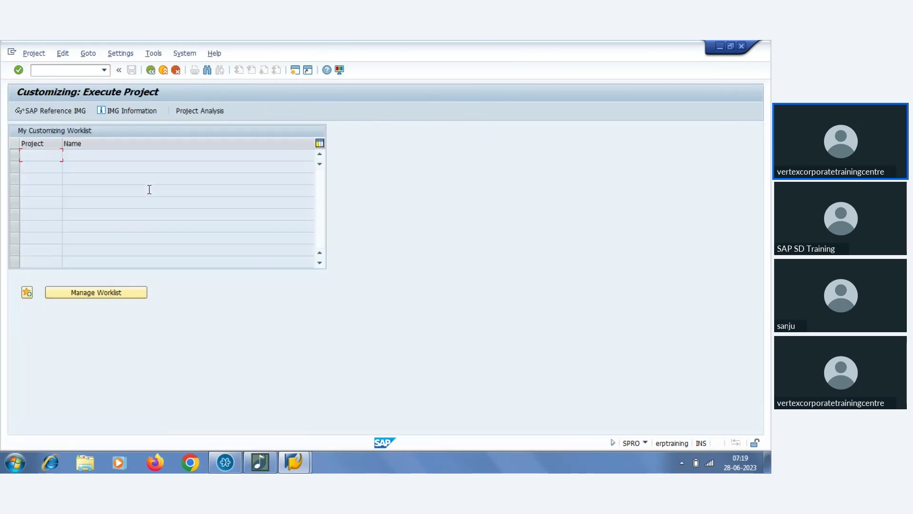
left_click(54, 113)
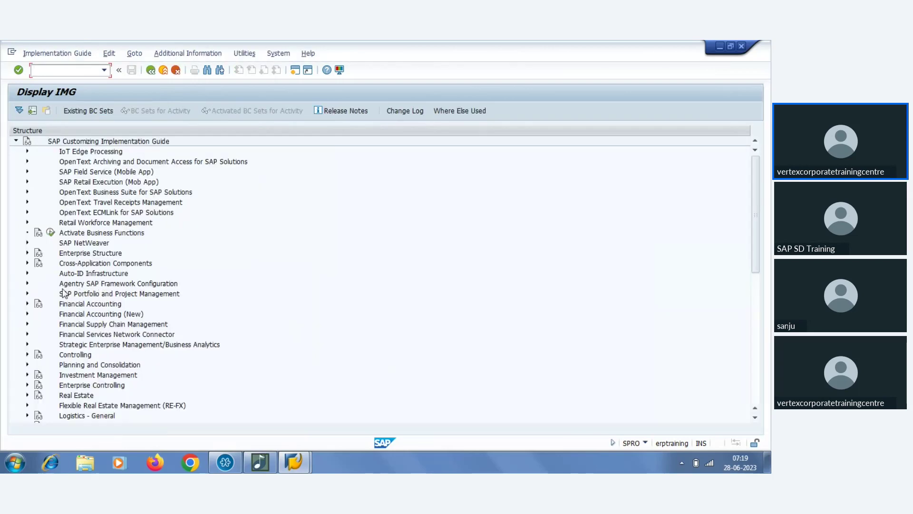
Open Maintain Route Determination under Logistics Execution, Shipping, Basic Shipping Functions, Routes, Route Determination
scroll(321, 293, "down", 10)
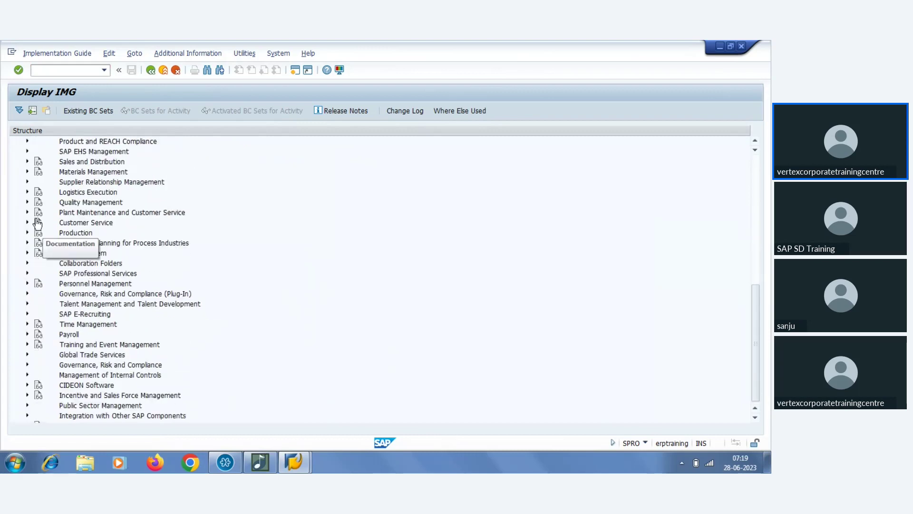
left_click(27, 192)
left_click(39, 253)
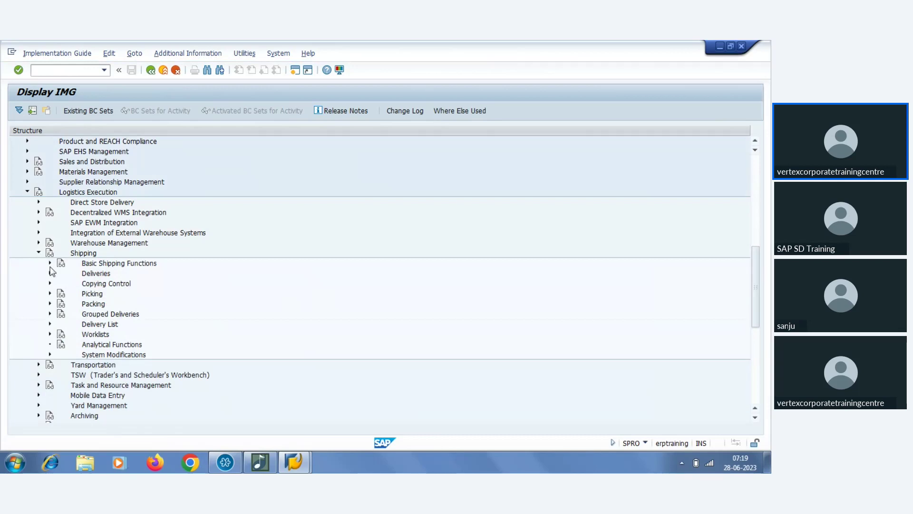
left_click(50, 263)
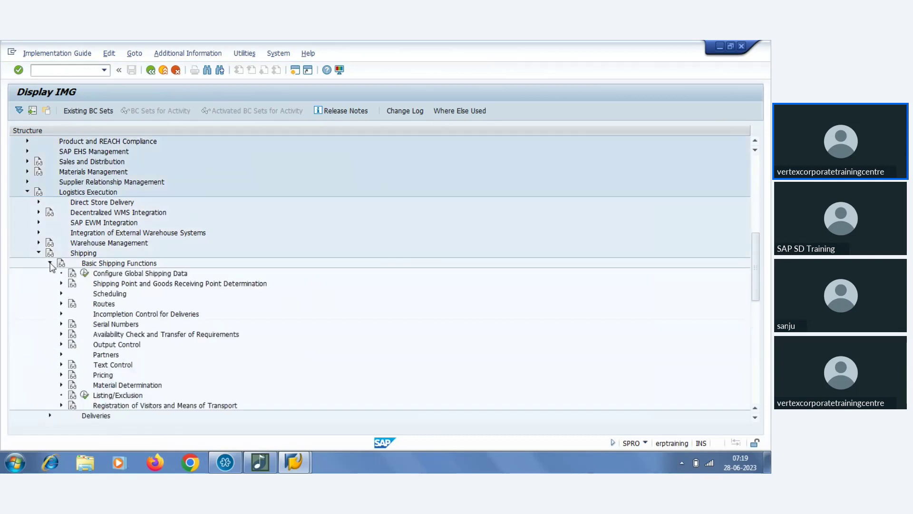
left_click(61, 303)
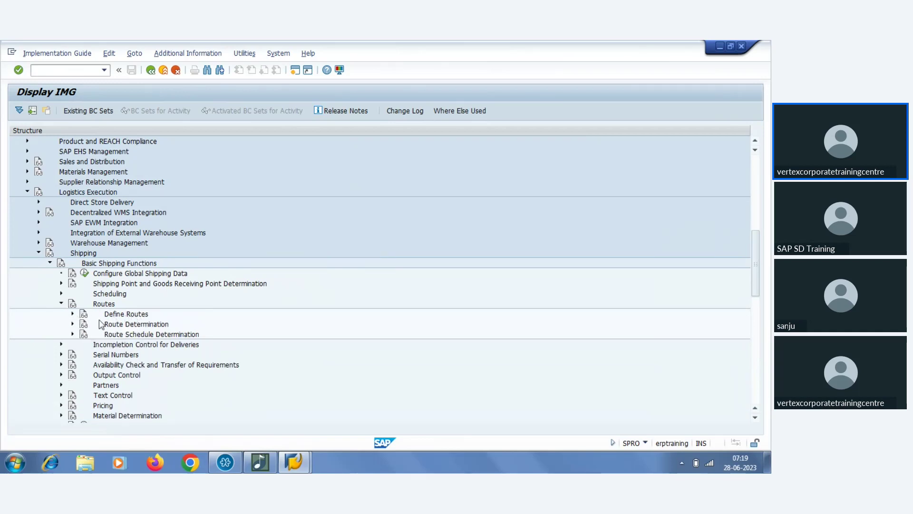
left_click(73, 324)
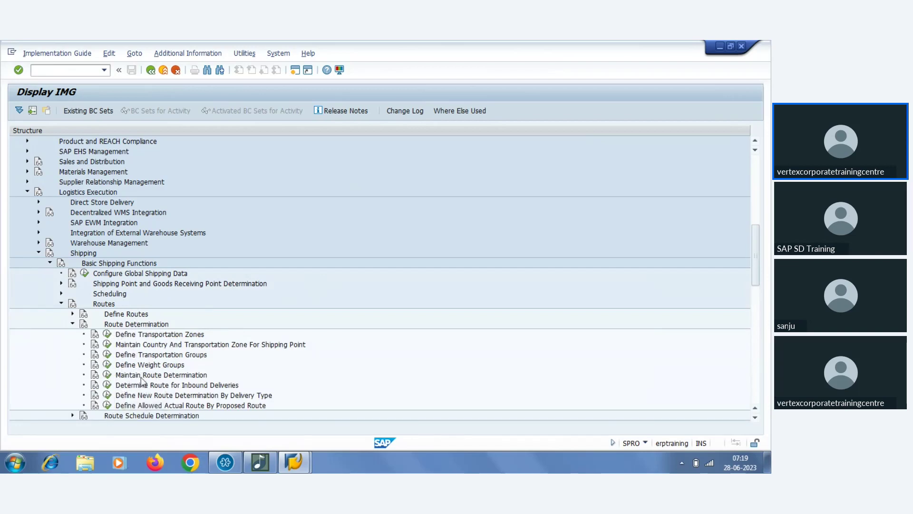
left_click(107, 376)
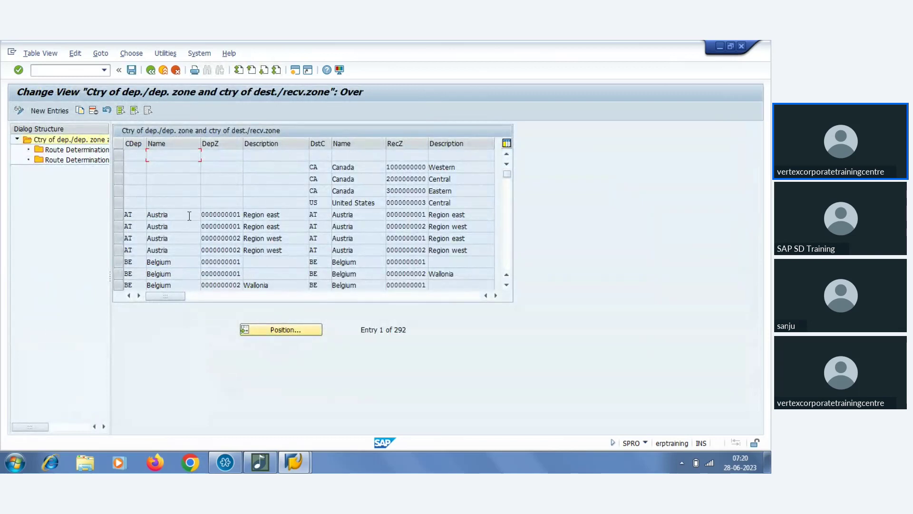
Examine the departure country, departure zone, destination country and receiving zone columns, widening the country and receiving zone columns
left_click(152, 158)
left_click_drag(147, 143, 174, 143)
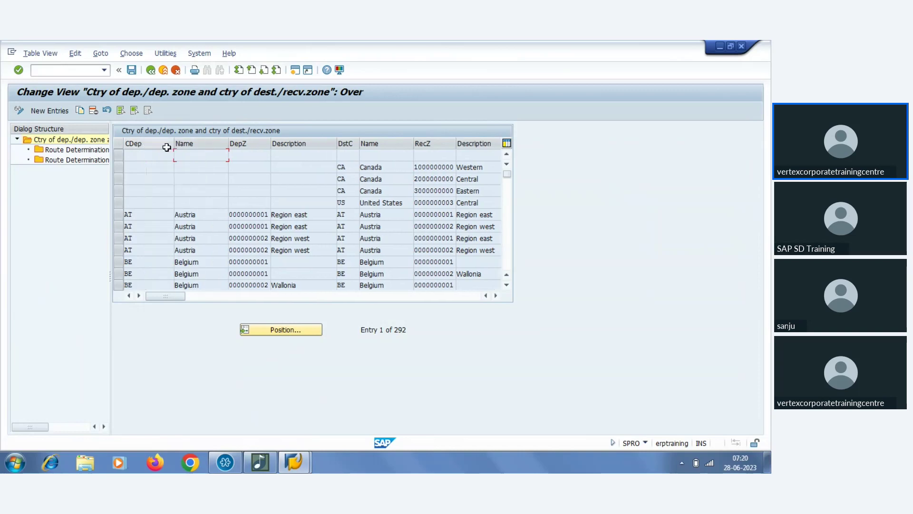
left_click(145, 153)
left_click_drag(173, 142, 155, 143)
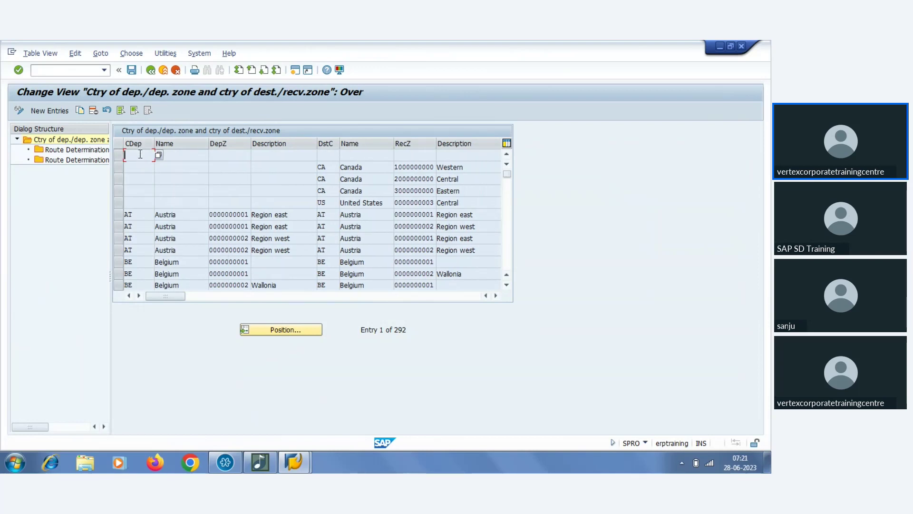
left_click(223, 152)
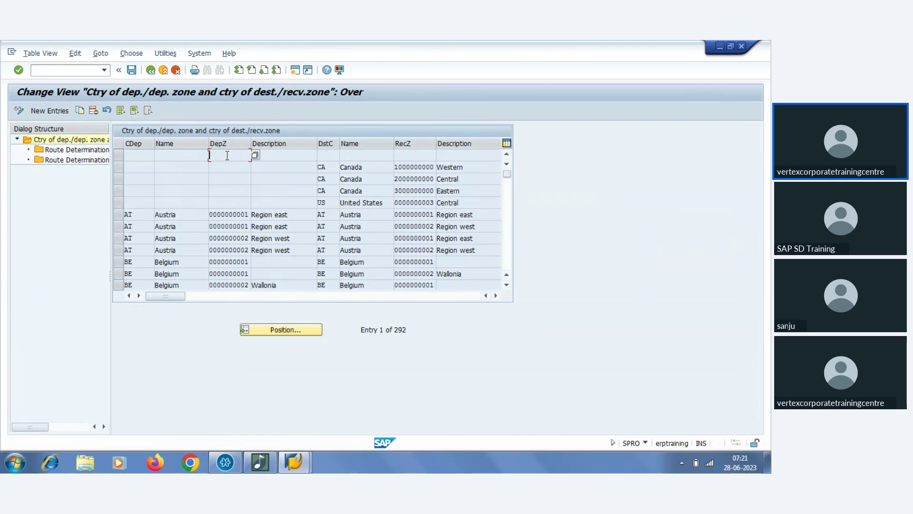
left_click(328, 154)
left_click_drag(335, 144, 338, 145)
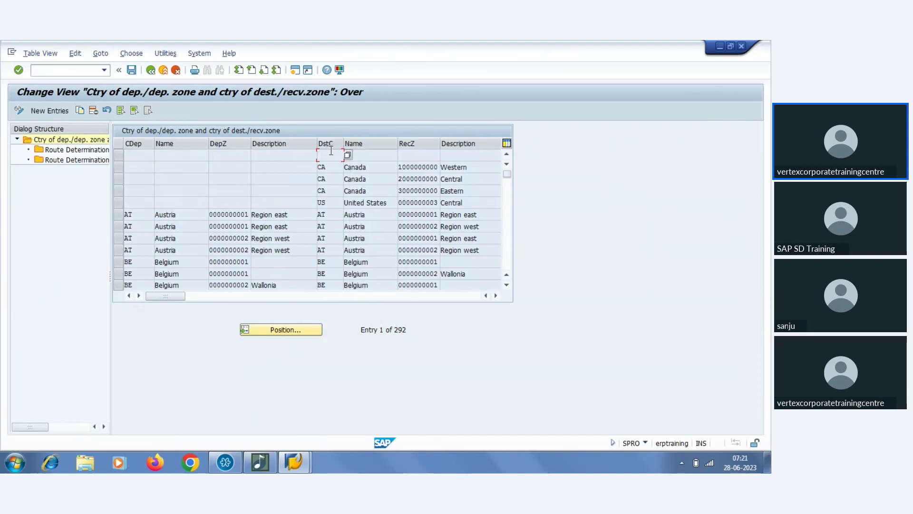
left_click(418, 156)
left_click_drag(441, 143, 448, 143)
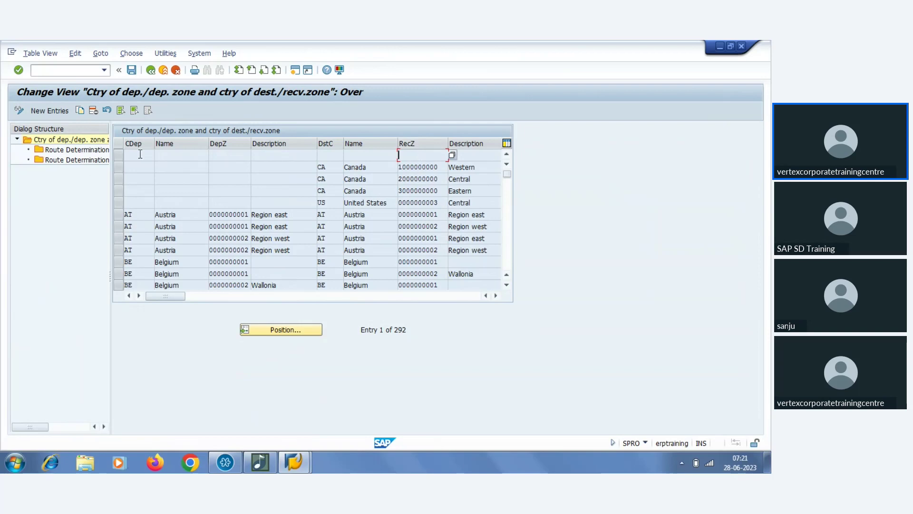
Start a new route determination entry and read the field help for the departure country
left_click(53, 111)
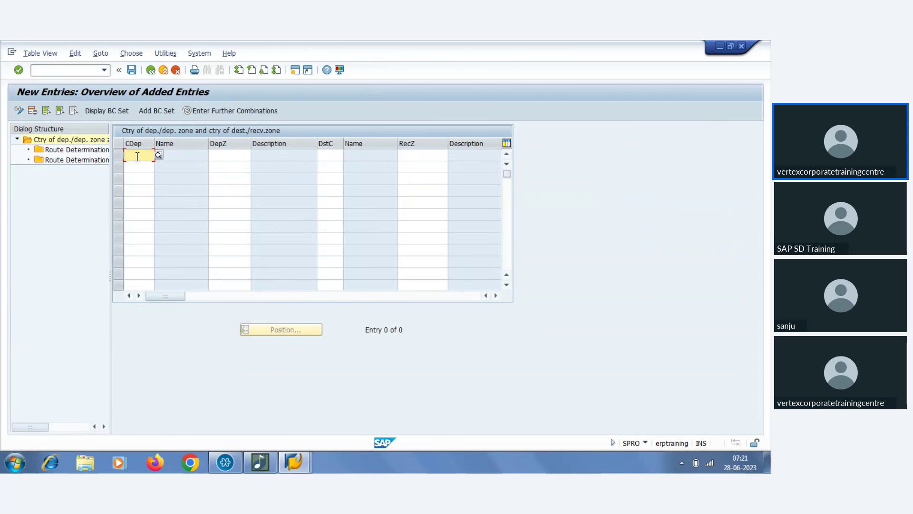
key("F1")
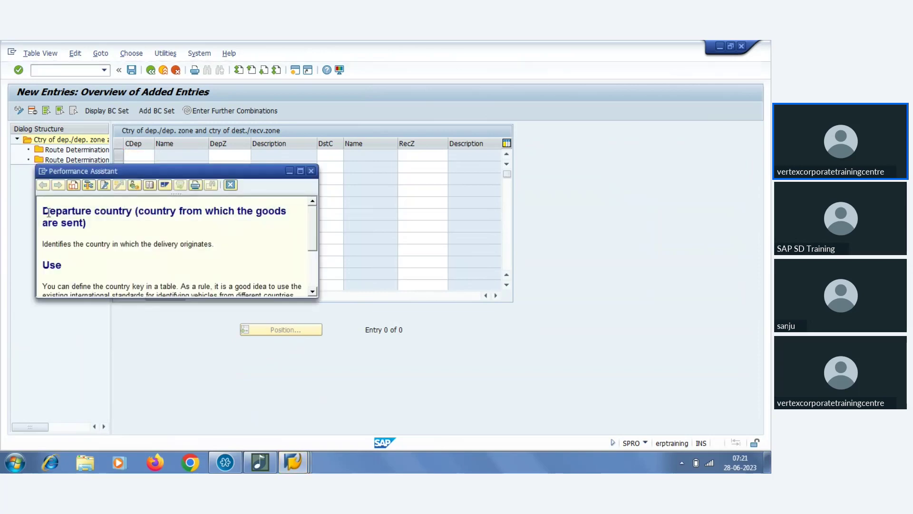
left_click_drag(51, 209, 88, 223)
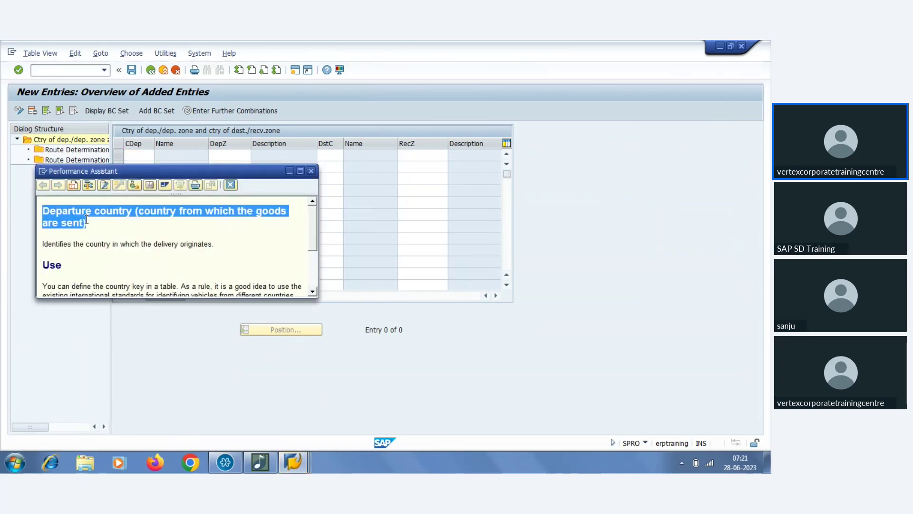
left_click(311, 171)
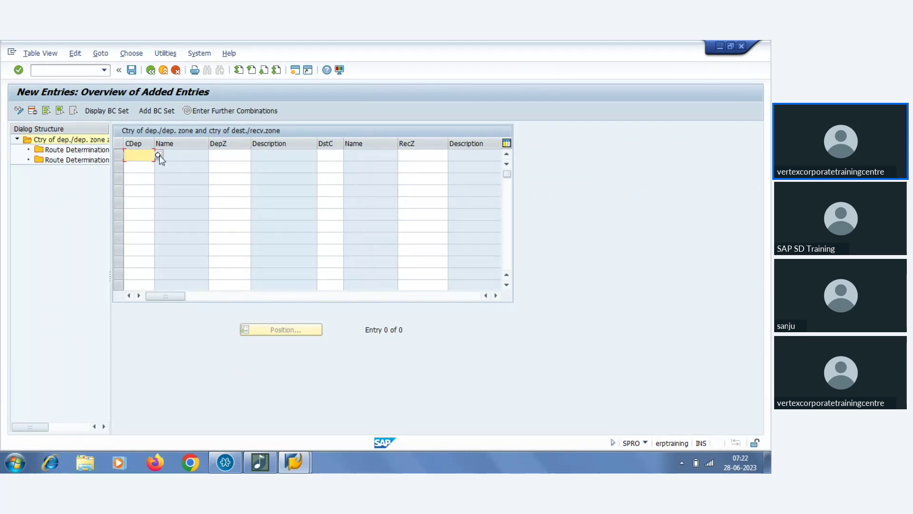
Set the new entry's departure country to DE (Germany) and go to its departure zone
type("DE")
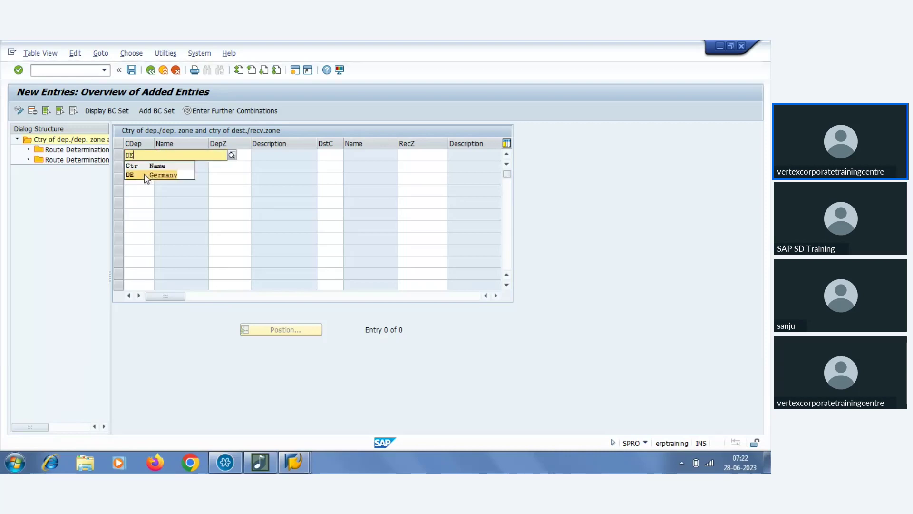
left_click(144, 174)
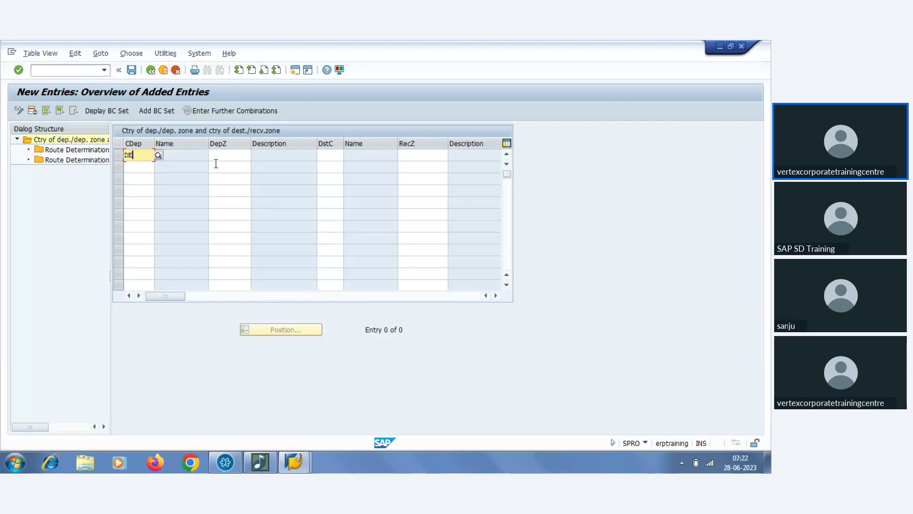
left_click(218, 155)
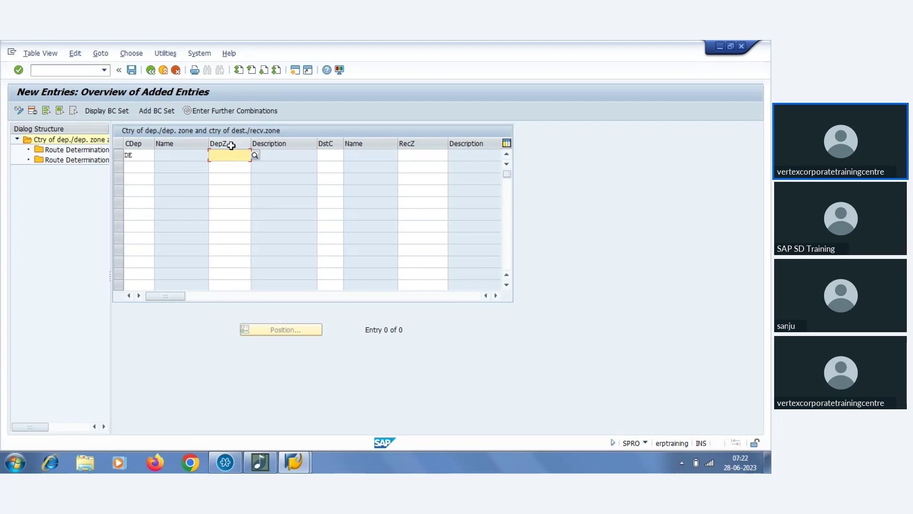
left_click(138, 155)
left_click(236, 155)
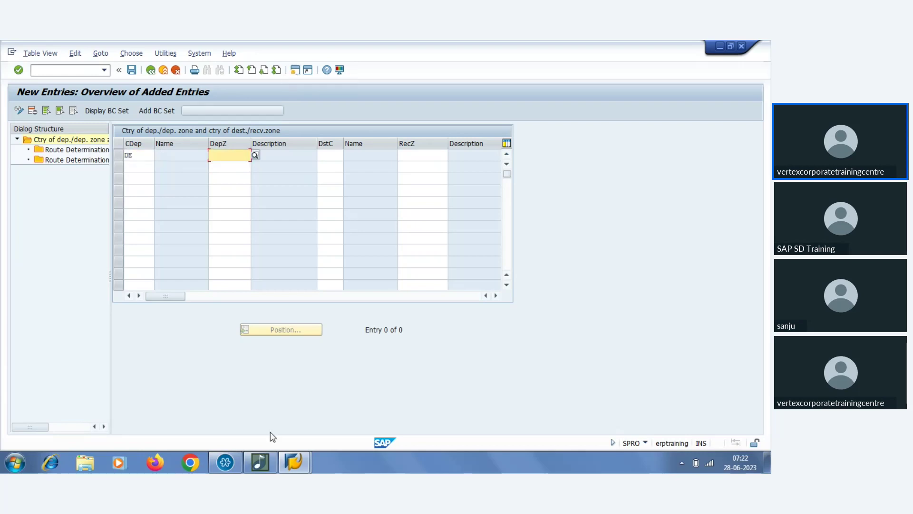
Open an additional session and display the SAP Reference IMG using transaction SPRO
left_click(294, 466)
left_click(356, 400)
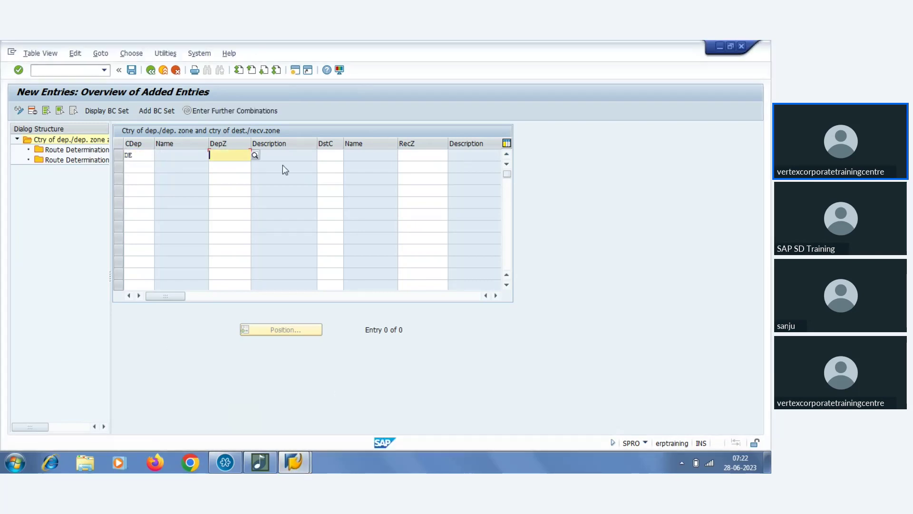
left_click(295, 70)
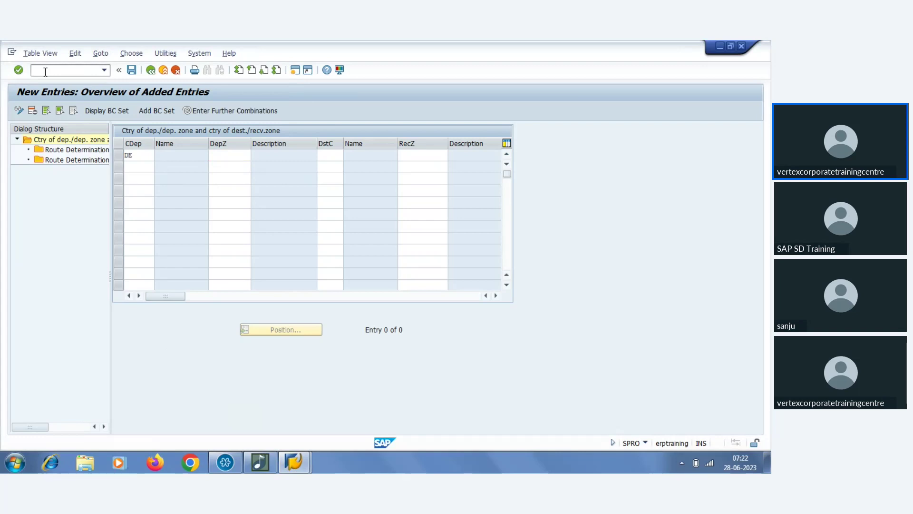
type("s")
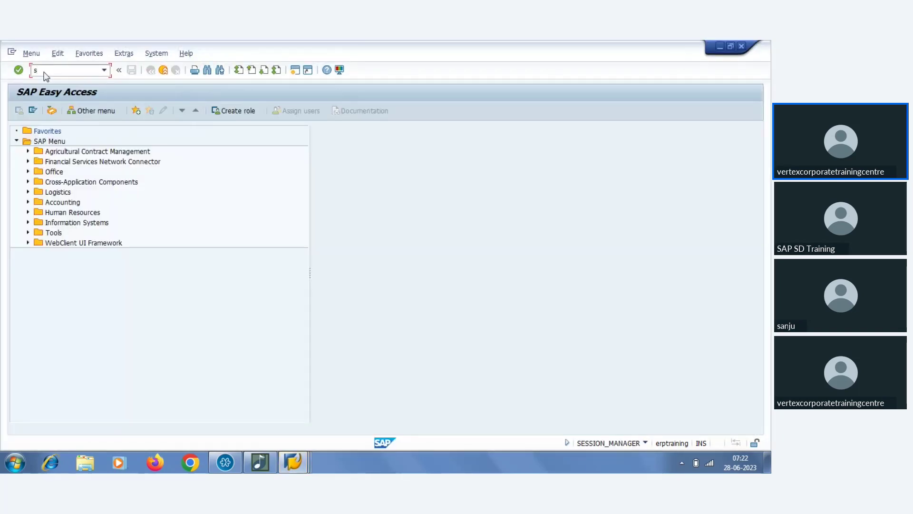
type("p")
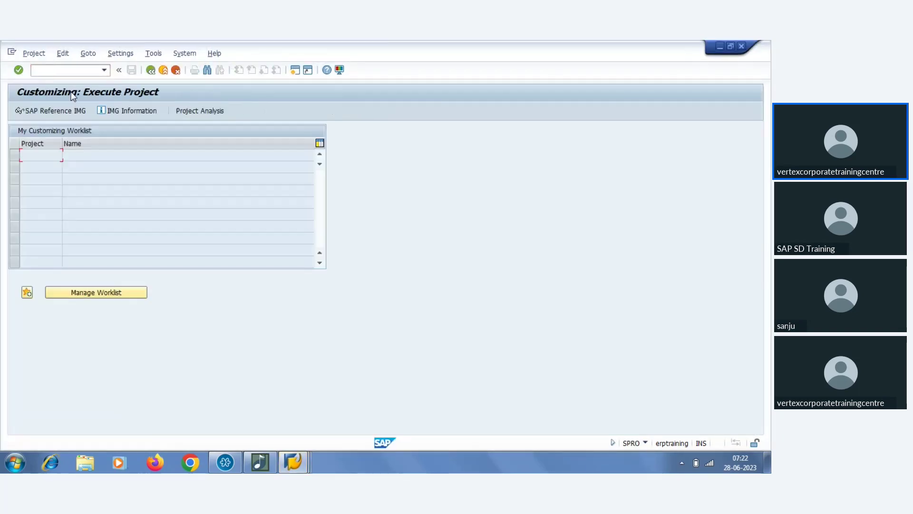
left_click(55, 113)
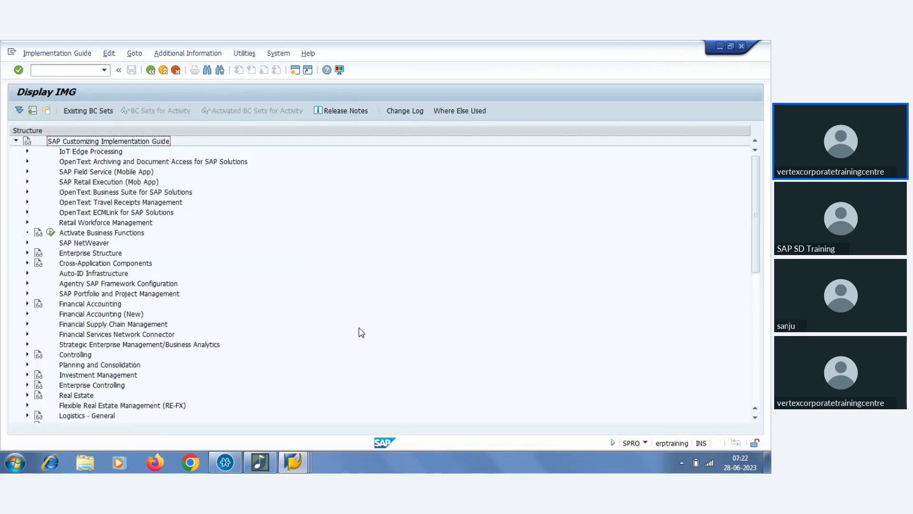
Open Maintain Country And Transportation Zone For Shipping Point under Logistics Execution, Shipping, Basic Shipping Functions, Routes, Route Determination
scroll(361, 335, "down", 7)
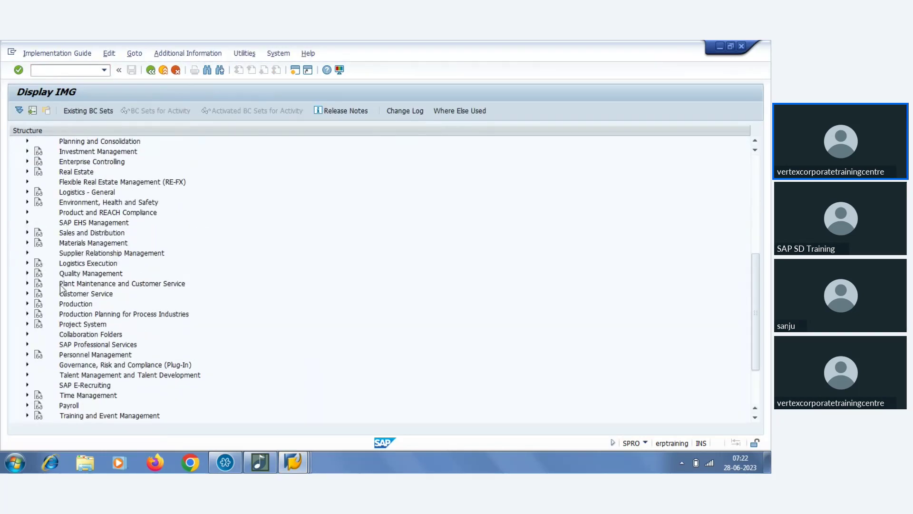
left_click(27, 264)
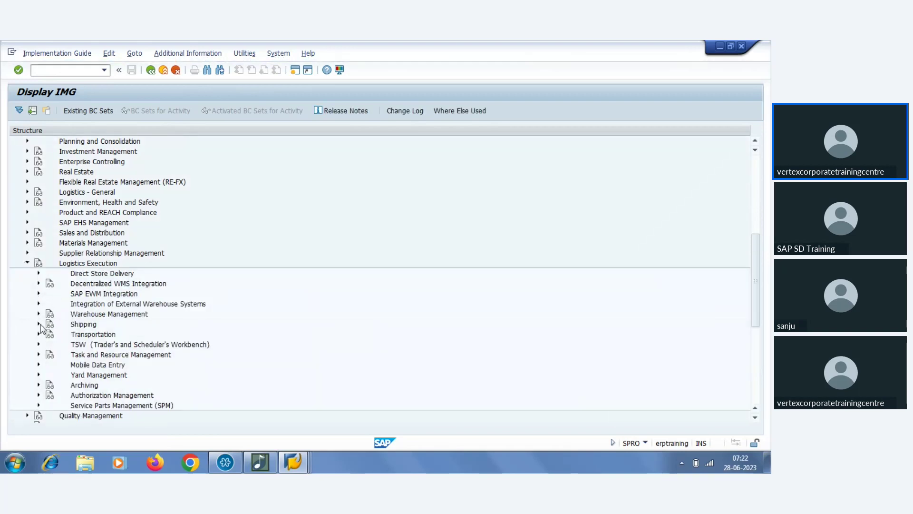
left_click(39, 324)
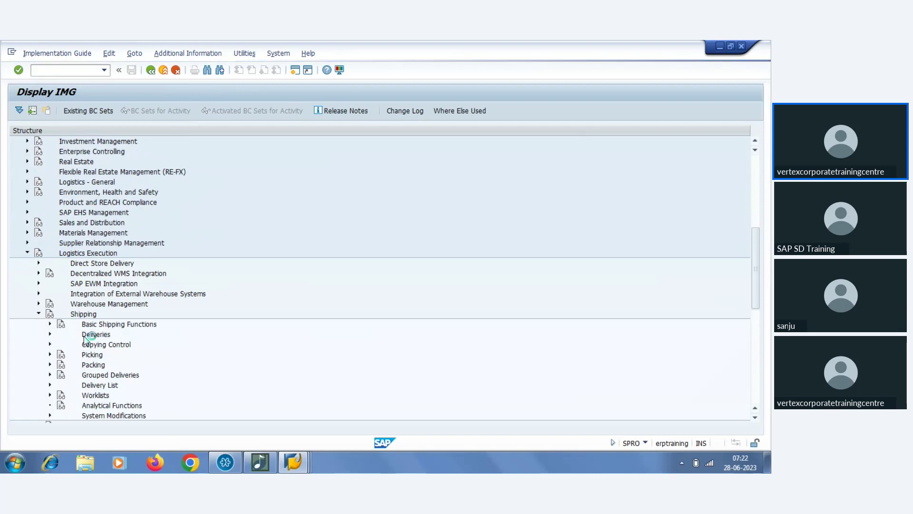
left_click(50, 324)
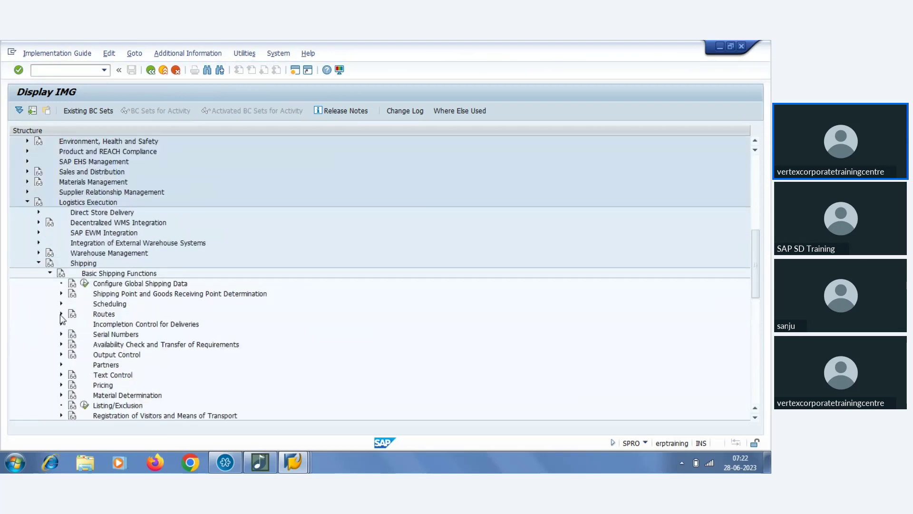
left_click(61, 314)
left_click(72, 325)
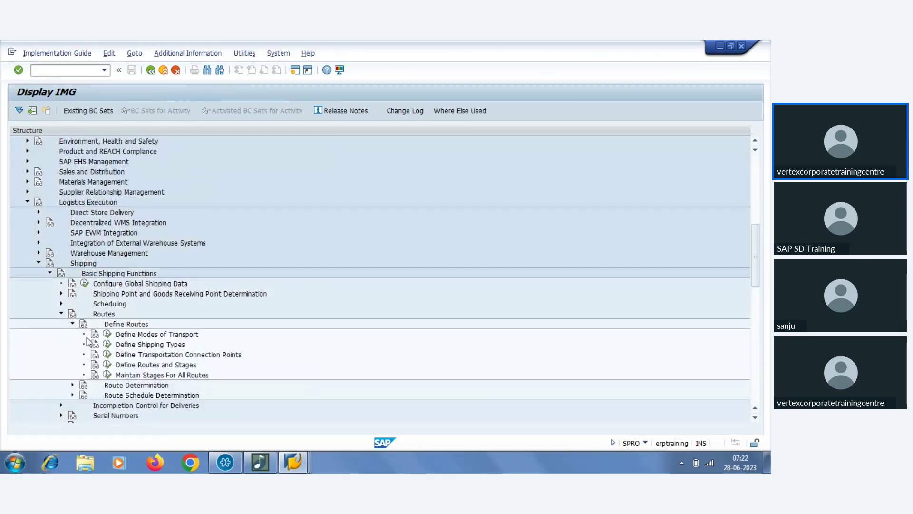
left_click(73, 326)
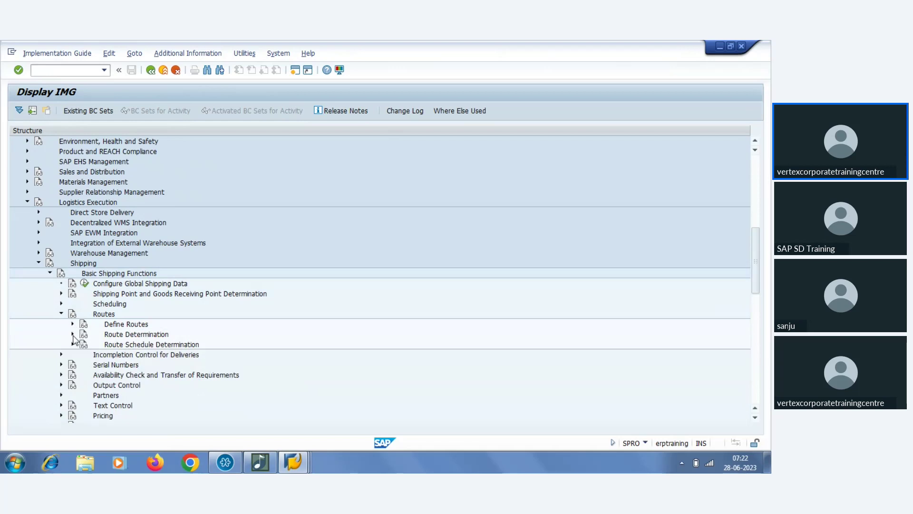
left_click(73, 333)
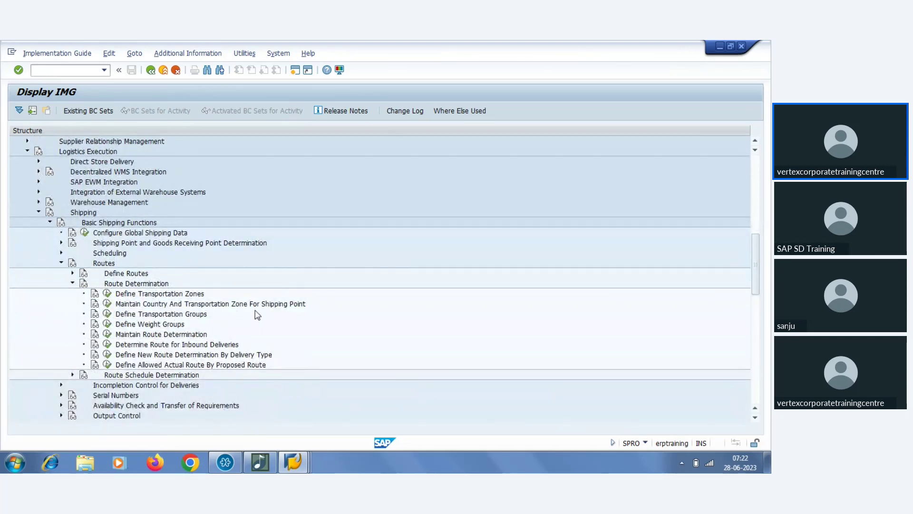
left_click(107, 304)
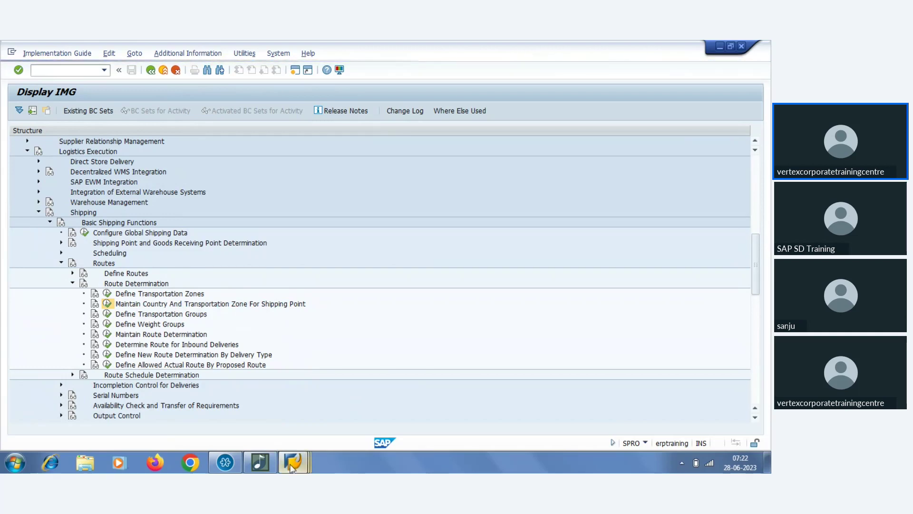
Compare the new entry's empty departure zone with the departure country/zone assignments of the shipping points in the other session
mouse_move(293, 462)
left_click(292, 397)
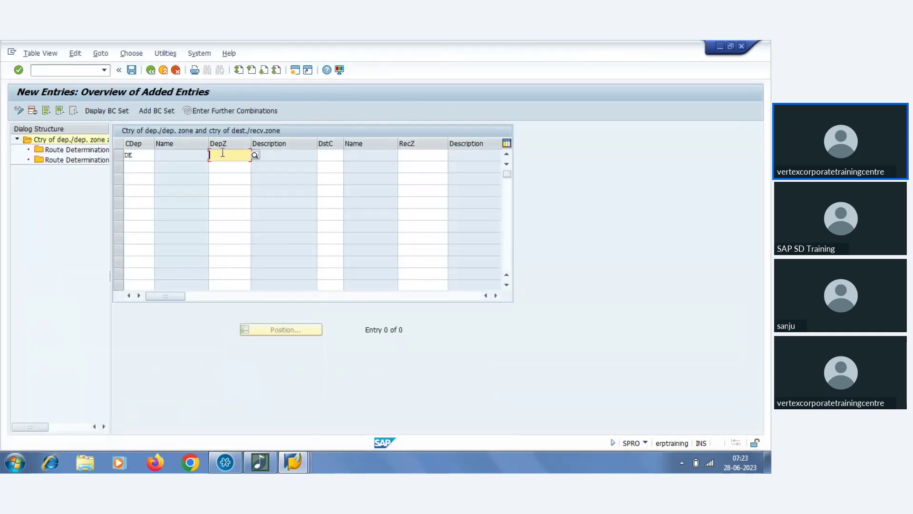
mouse_move(293, 461)
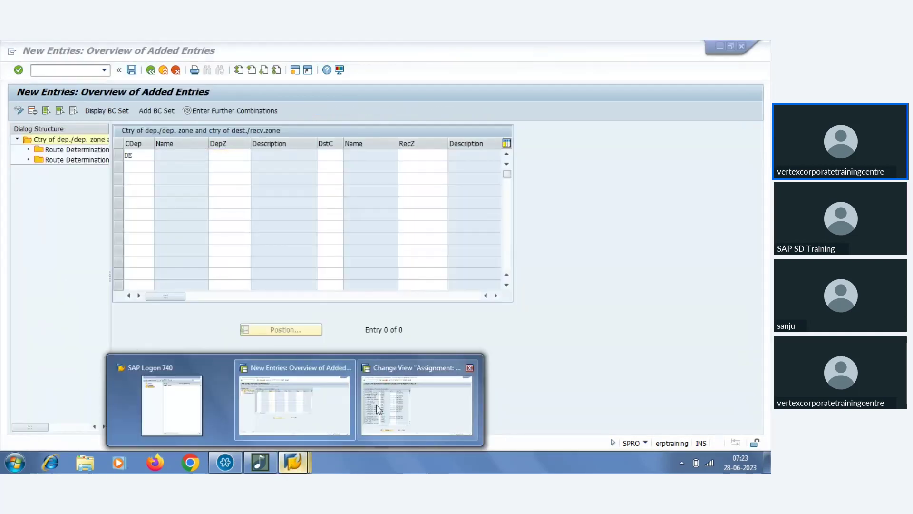
left_click(375, 404)
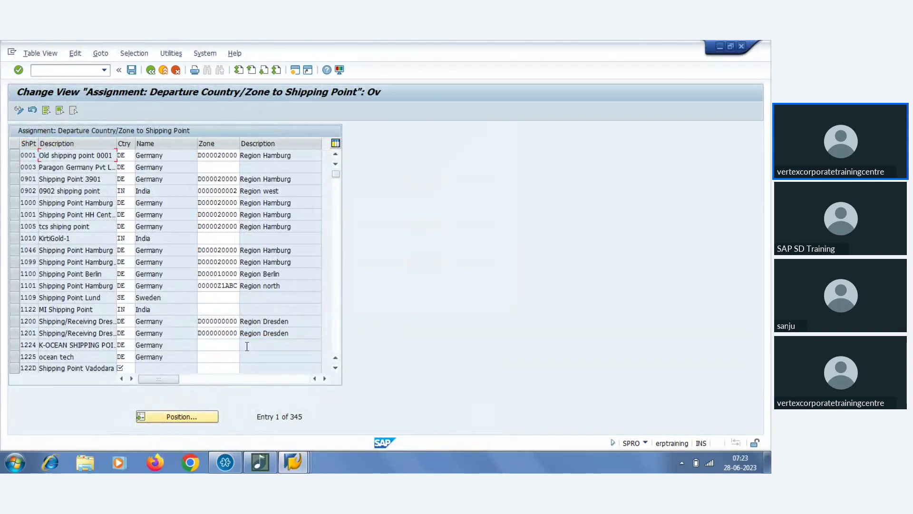
mouse_move(292, 461)
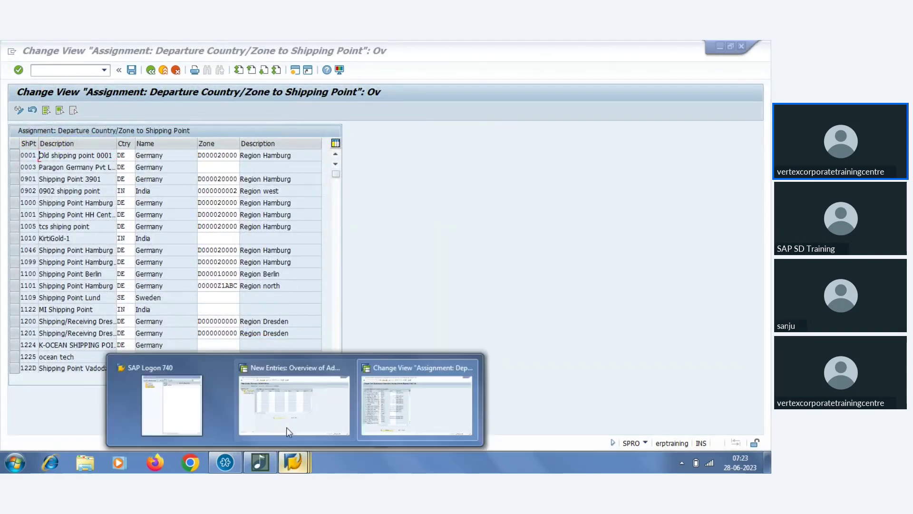
left_click(274, 401)
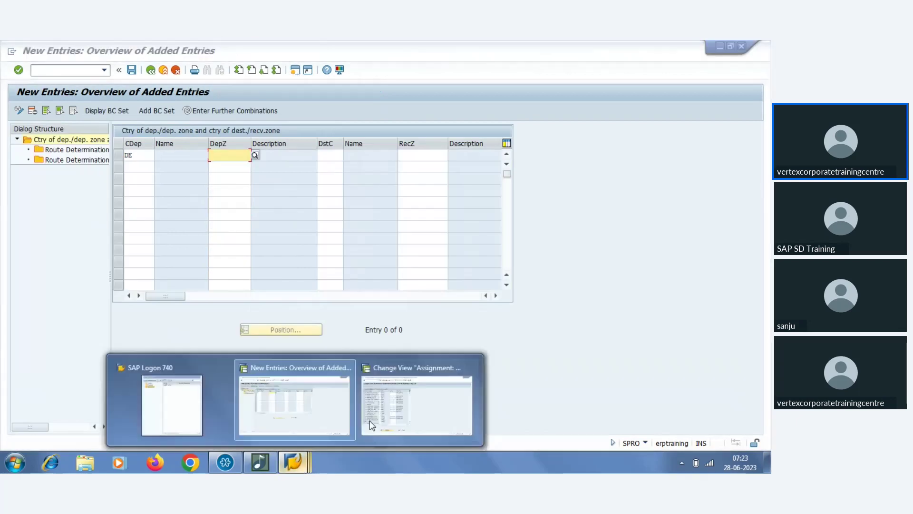
left_click(414, 401)
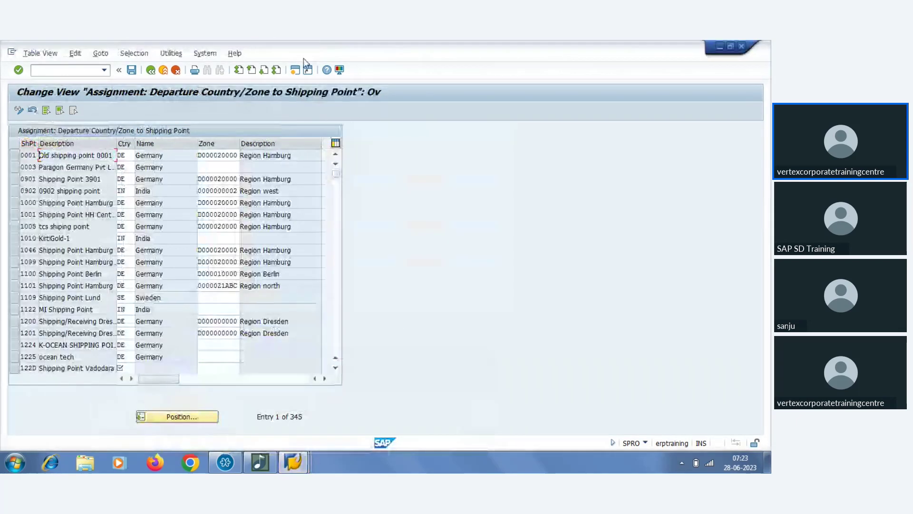
Start a standard order in another session with transaction VA01 and enter the sold-to party's customer number
left_click(48, 70)
type("/n")
key("Return")
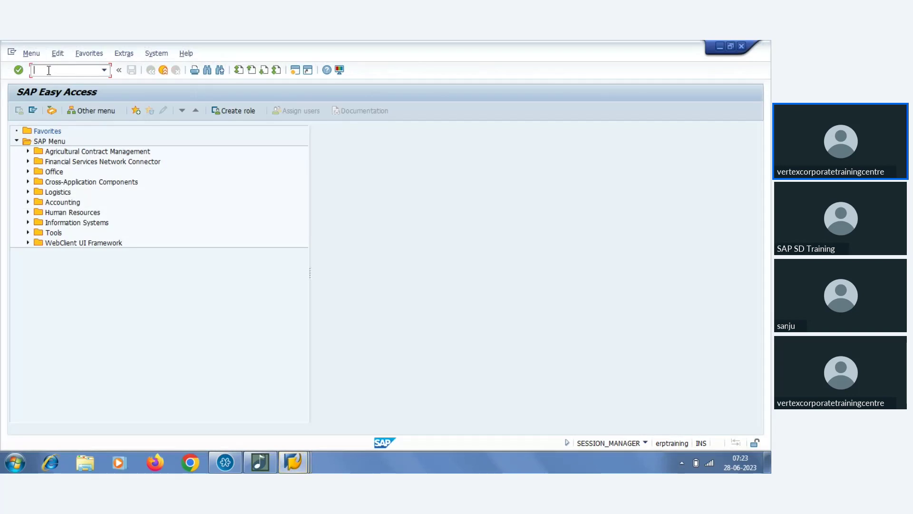
type("va01")
key("Return")
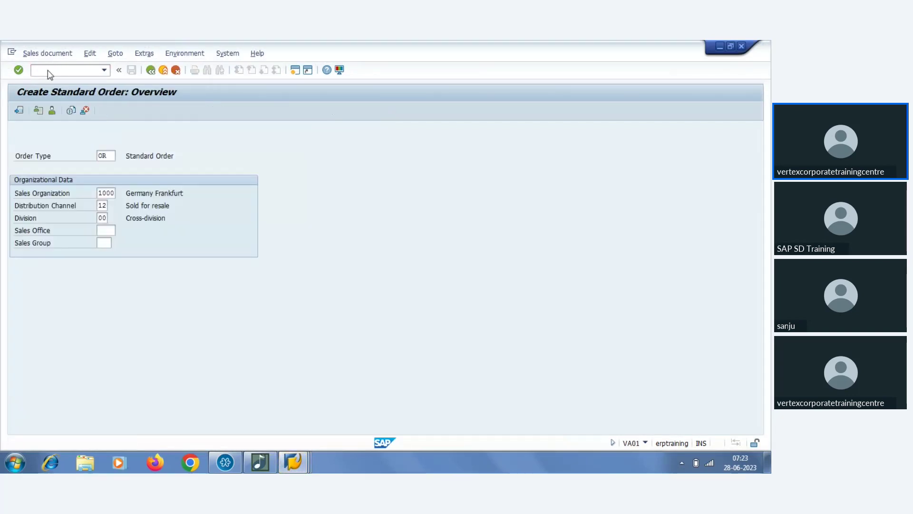
type("101139")
key("Return")
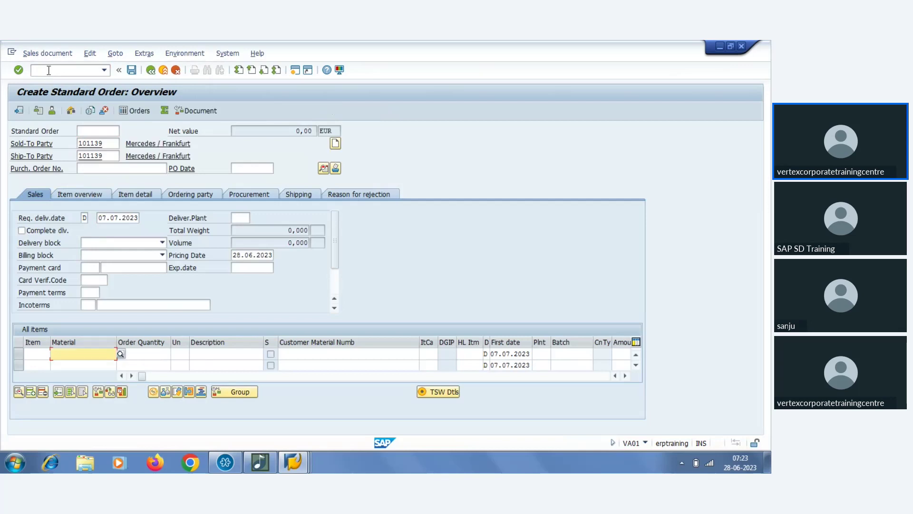
Add material M-10 with an order quantity of 1 to the sales order
key("Tab")
type("1")
key("Return")
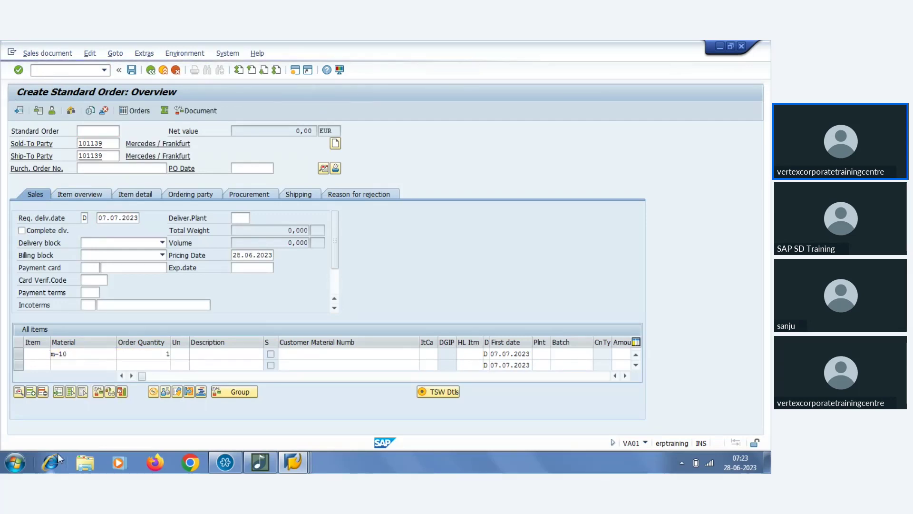
Look up the shipping point in the M-10 item's shipping data and return to the departure country/zone assignment session
double_click(75, 352)
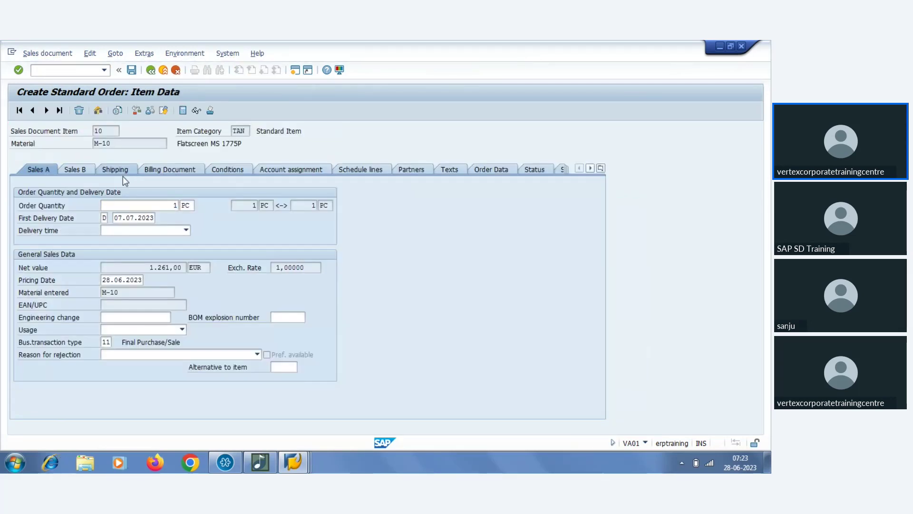
left_click(119, 170)
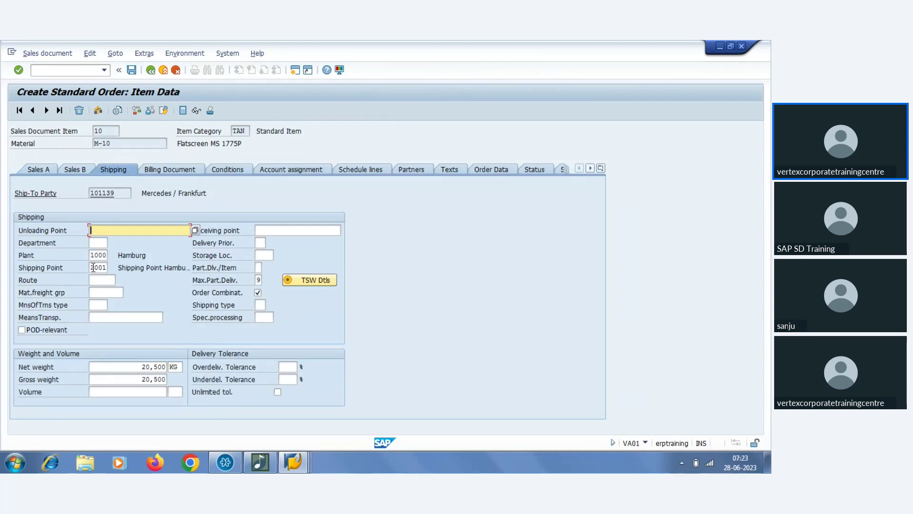
double_click(91, 267)
left_click(293, 462)
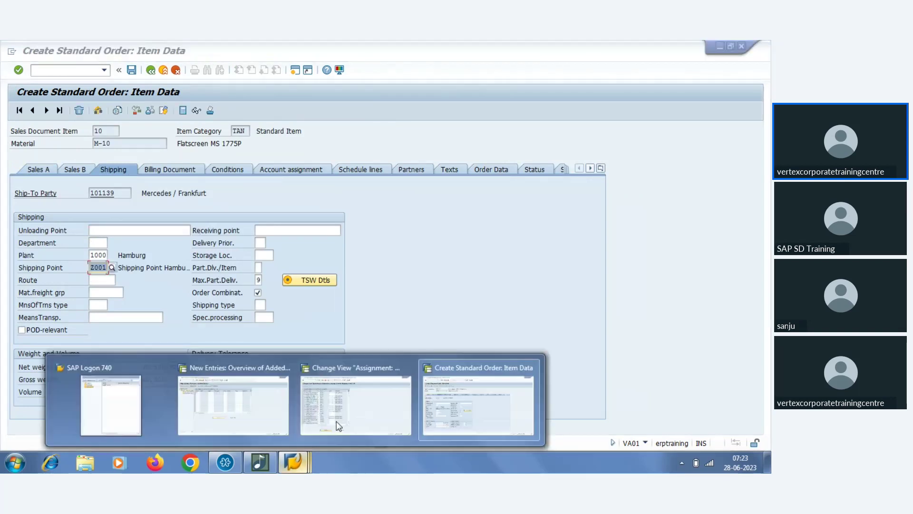
left_click(349, 396)
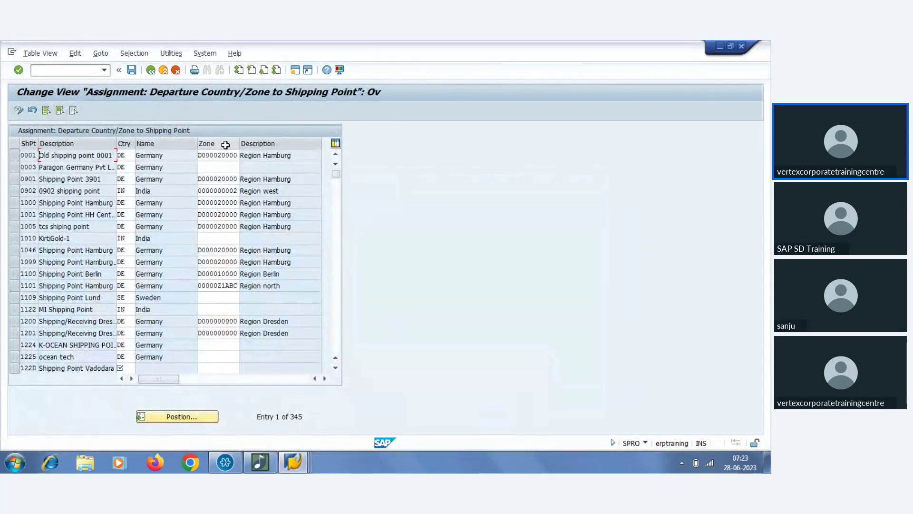
Set the missing country of shipping point 122D to DE and position the assignment list at shipping point Z001
left_click(181, 418)
type("DE")
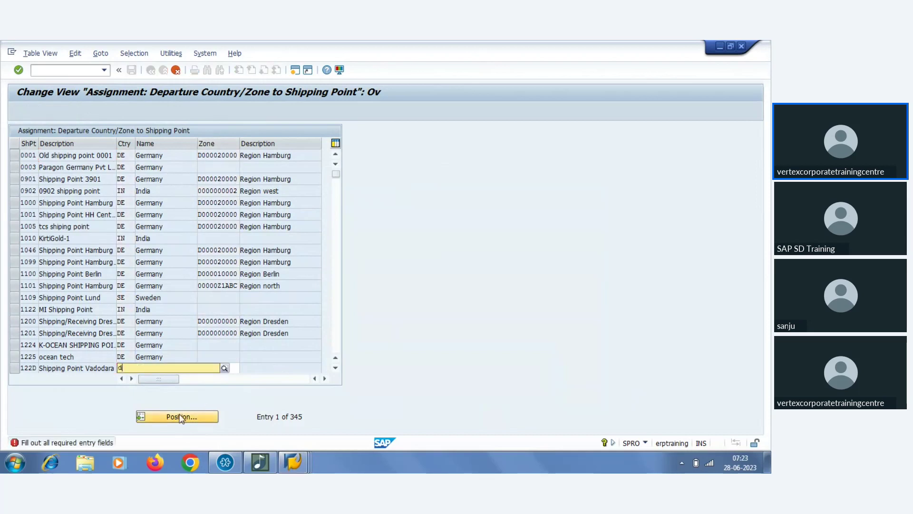
left_click(181, 417)
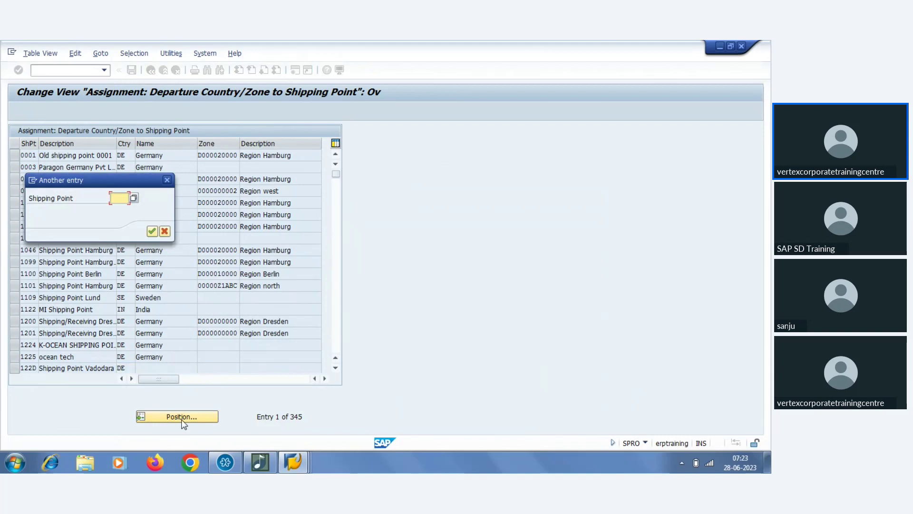
type("z001")
key("Return")
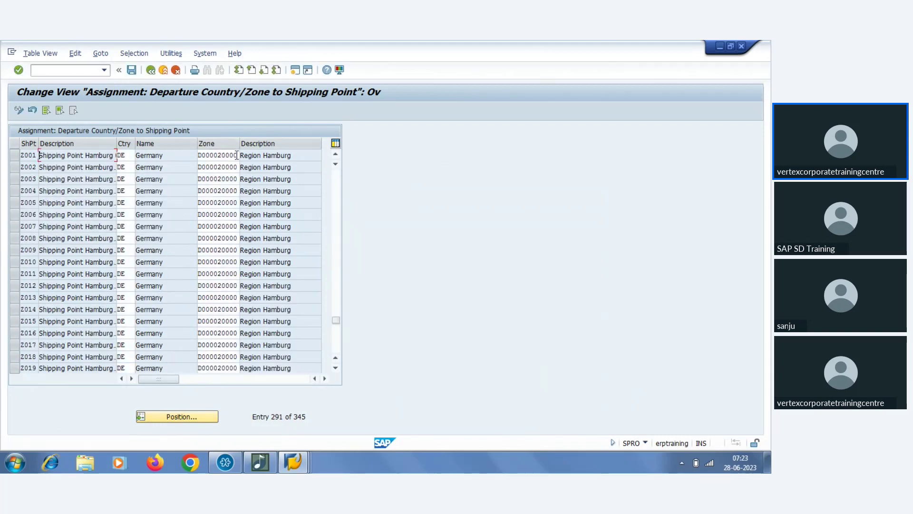
Copy shipping point Z001's zone D000020000 into the departure zone of the new route determination entry in the other session
left_click_drag(239, 140, 267, 140)
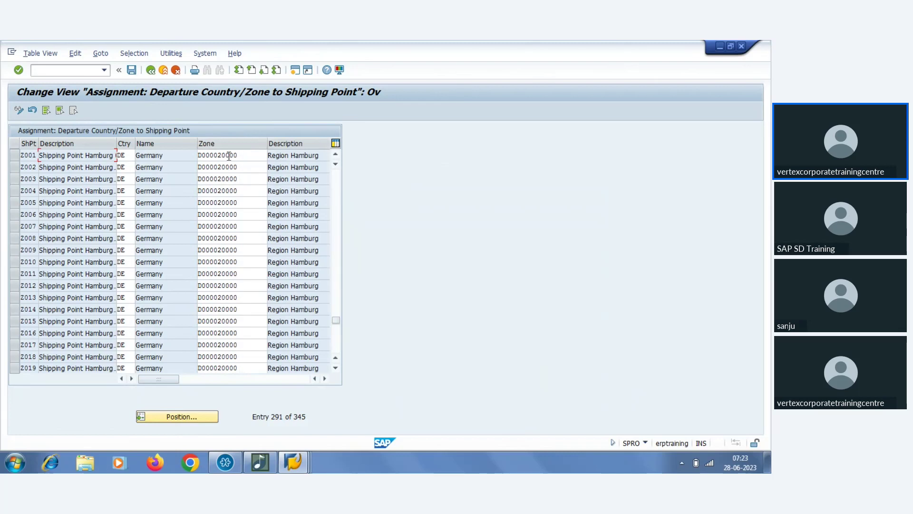
double_click(224, 156)
key("ctrl+c")
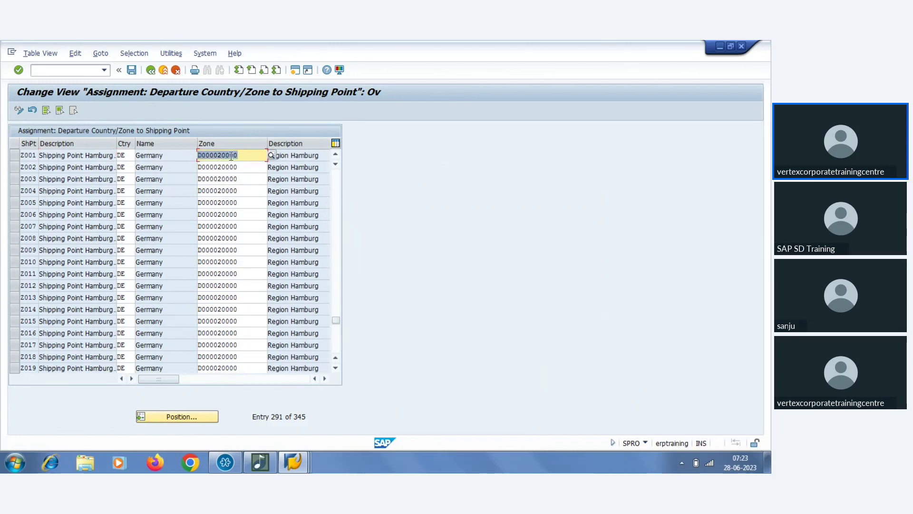
left_click(294, 461)
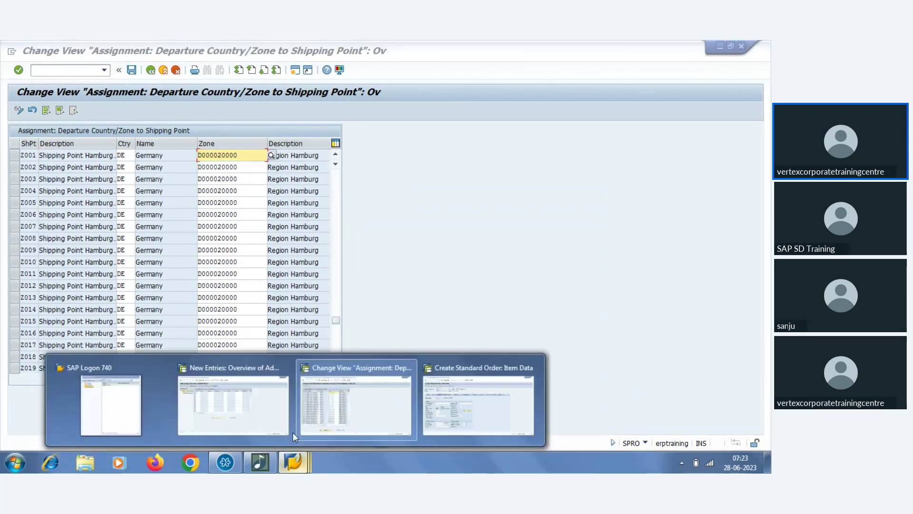
left_click(276, 395)
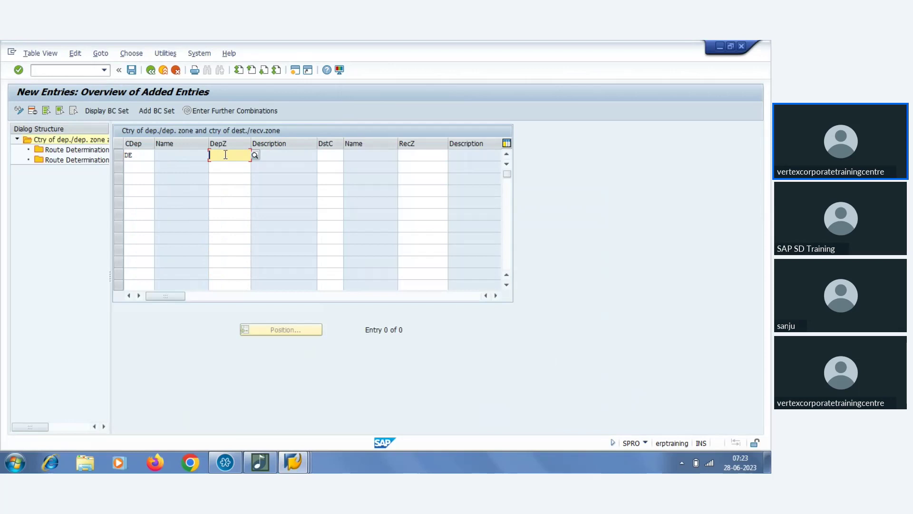
key("ctrl+v")
left_click(322, 155)
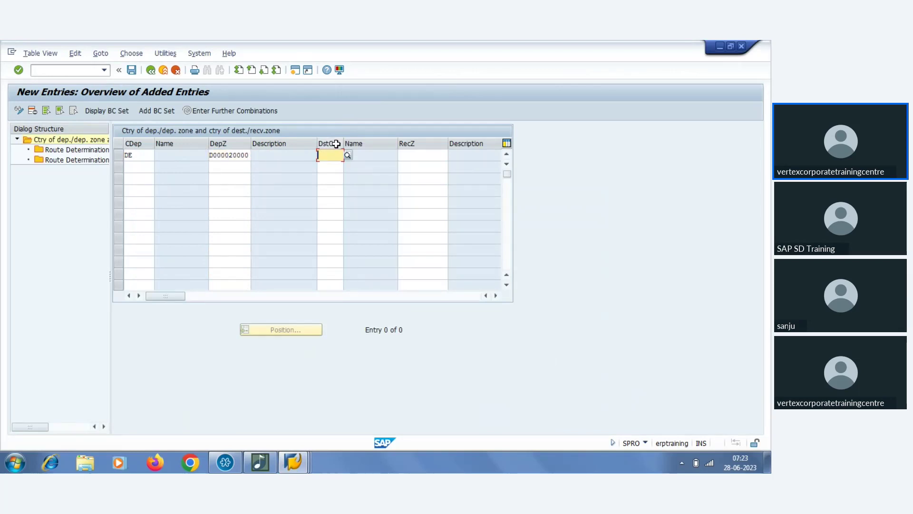
Exit the standard order in the other session without saving it
left_click(294, 461)
left_click(439, 381)
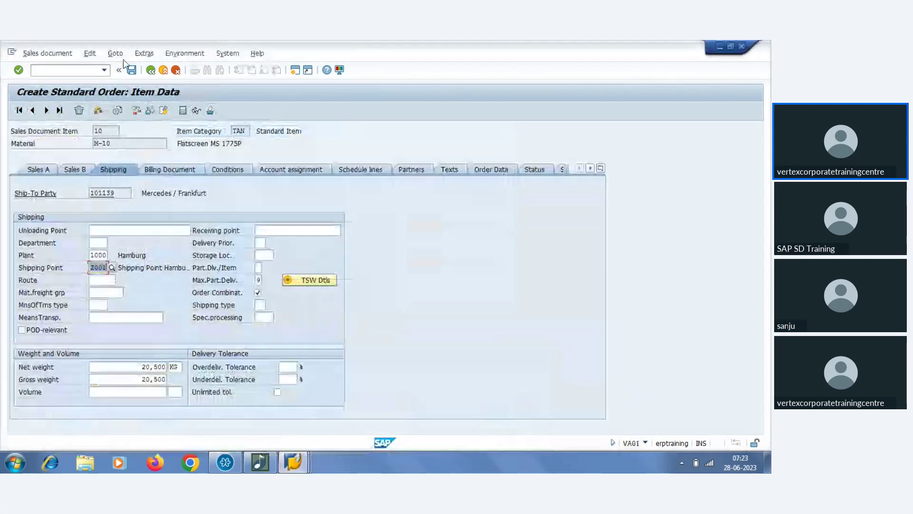
left_click(163, 70)
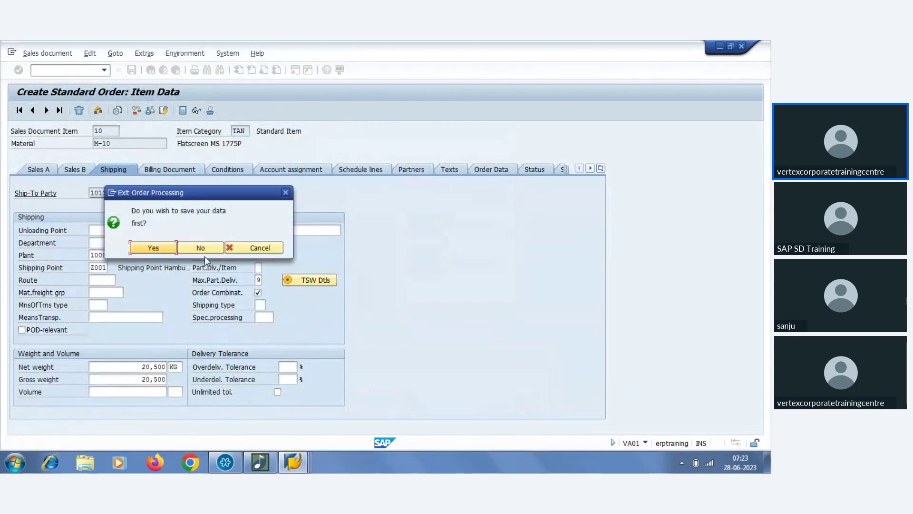
left_click(194, 248)
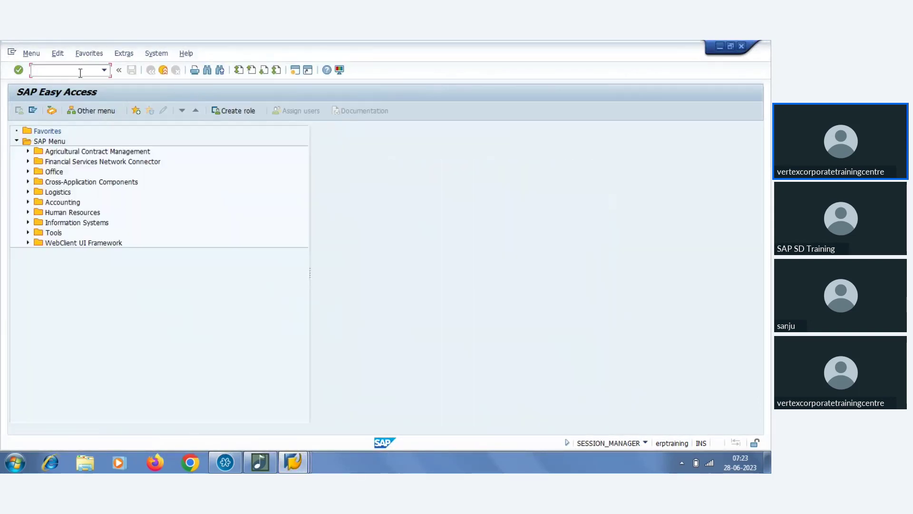
Display the customer master record with transaction XD03 for sales organization 1000, distribution channel 12 and division 00
key("Return")
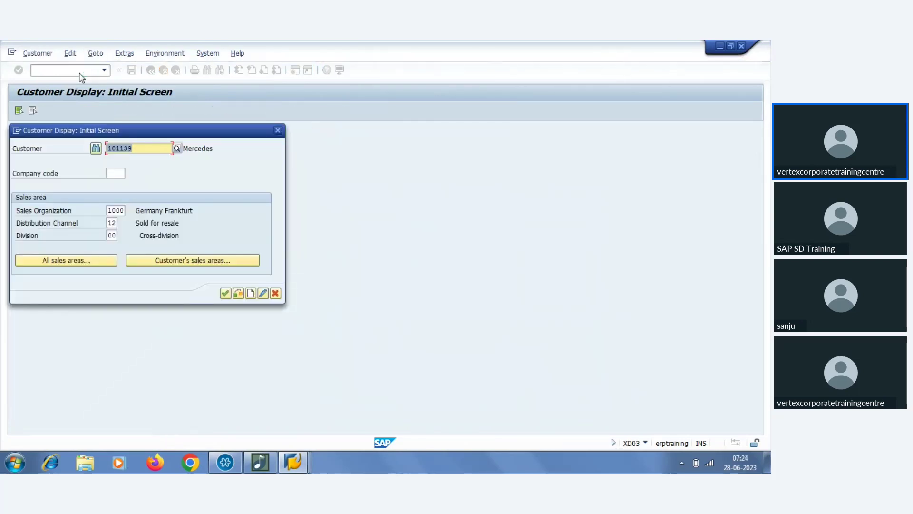
left_click(178, 261)
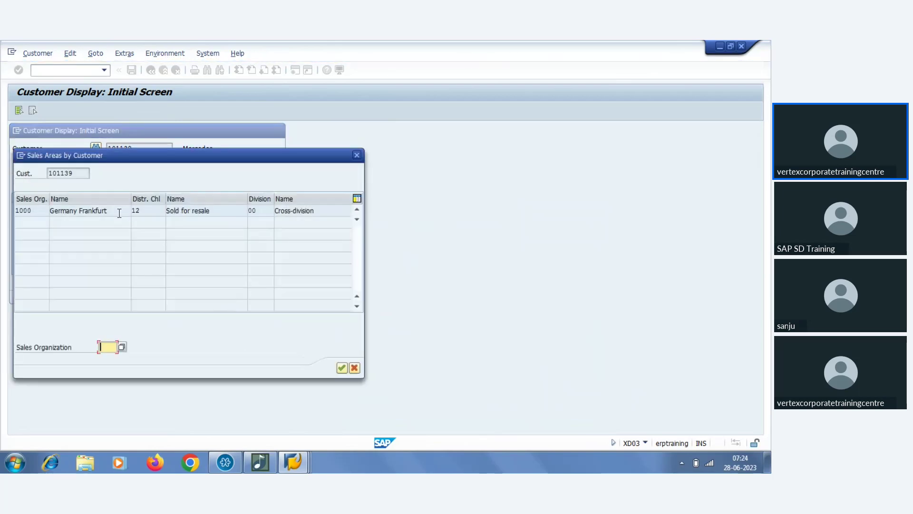
double_click(116, 213)
left_click(224, 294)
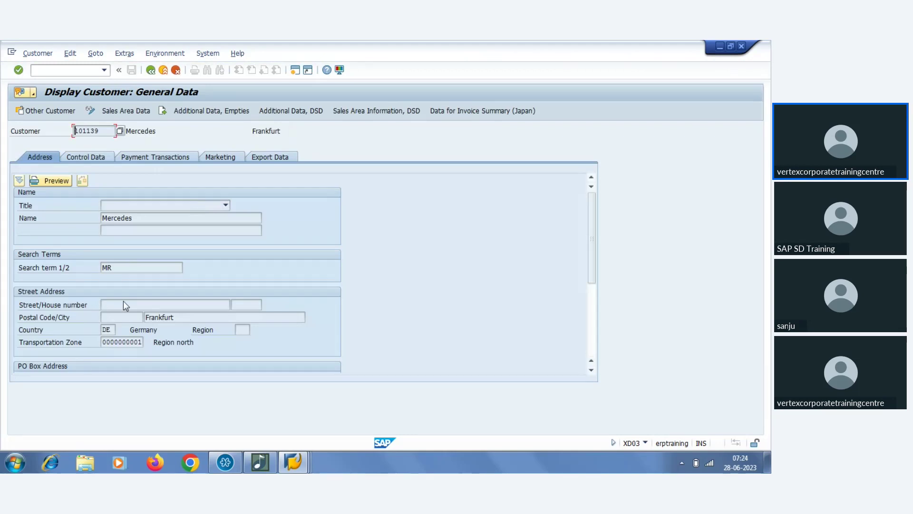
Enter the customer's country DE as the destination country of the new route determination entry
double_click(114, 332)
mouse_move(294, 464)
left_click(286, 398)
left_click(329, 155)
type("DE")
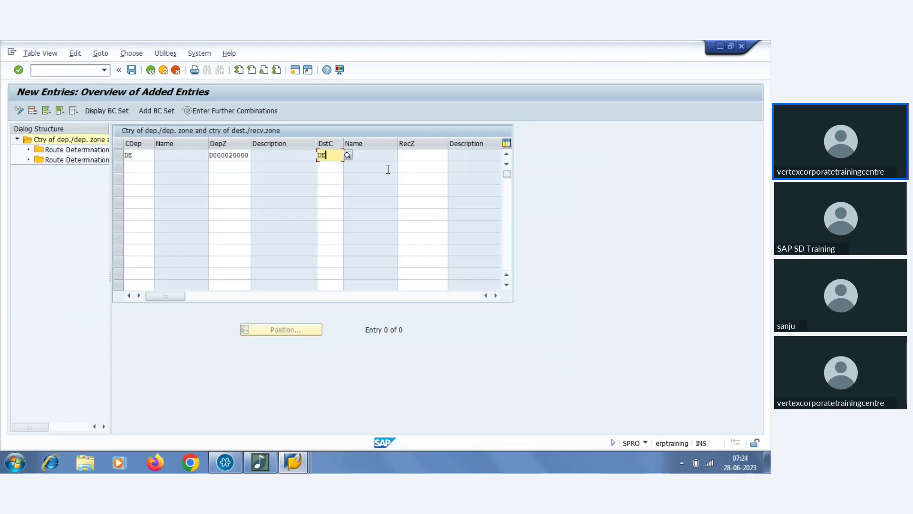
left_click(414, 155)
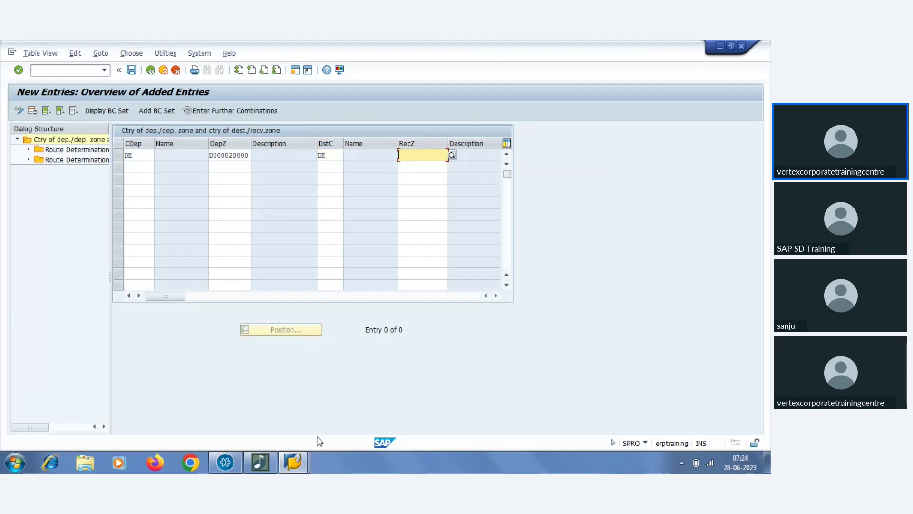
mouse_move(293, 462)
left_click(478, 395)
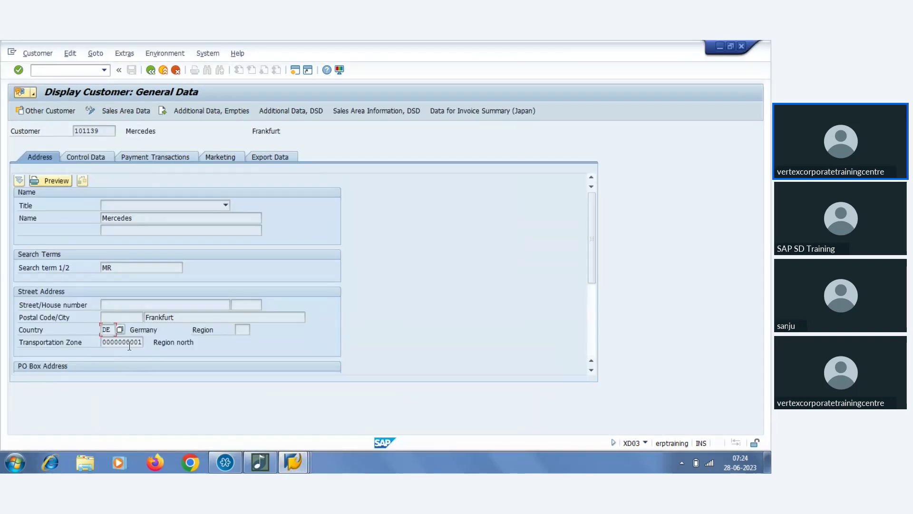
left_click(136, 342)
key("ctrl+c")
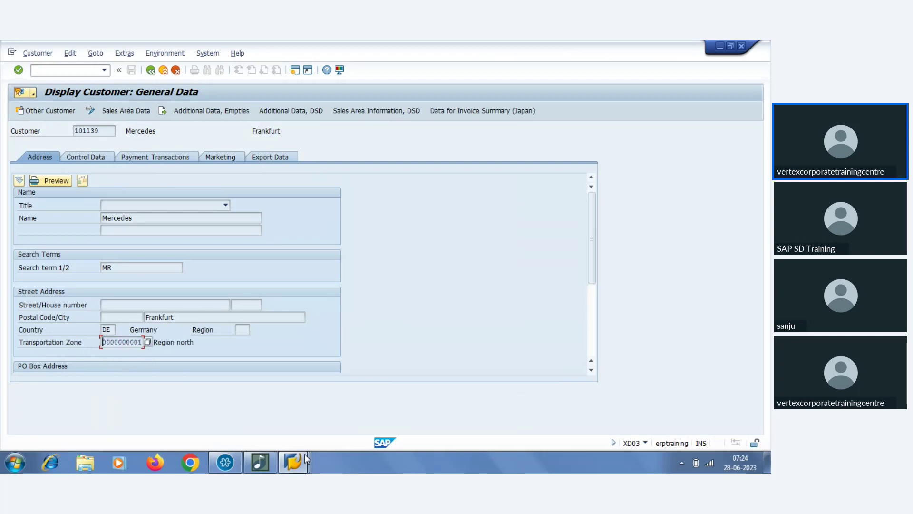
mouse_move(293, 463)
left_click(278, 390)
left_click(431, 159)
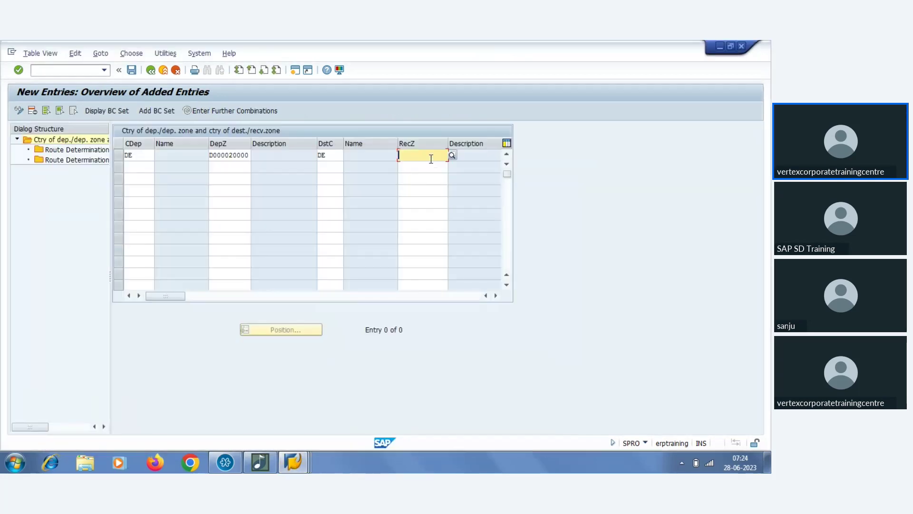
key("ctrl+v")
key("Return")
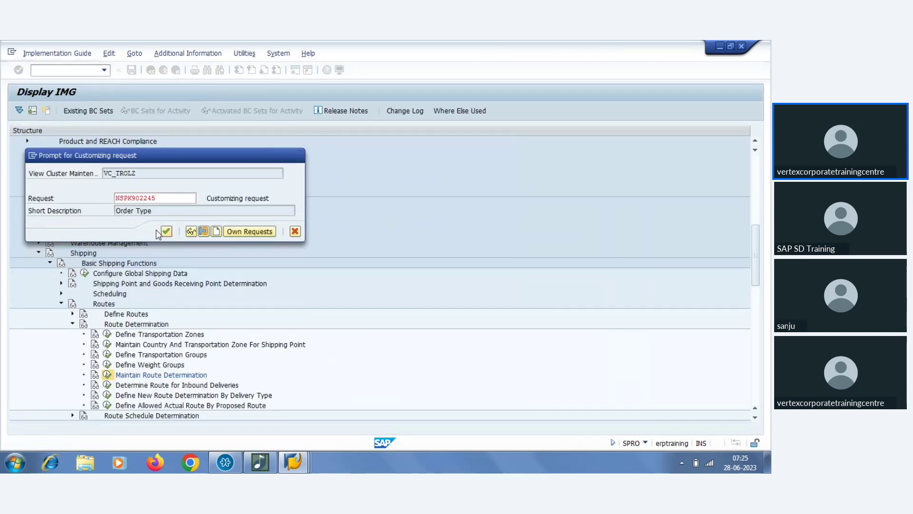
left_click(166, 231)
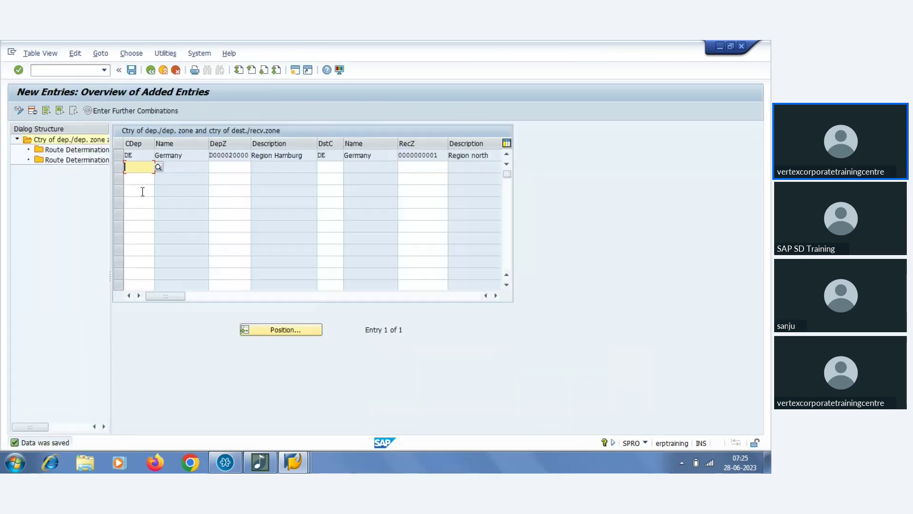
Open Route Determination Without Weight Group (Order) for the saved Germany-to-Germany zone combination and start new entries
left_click_drag(111, 186, 233, 187)
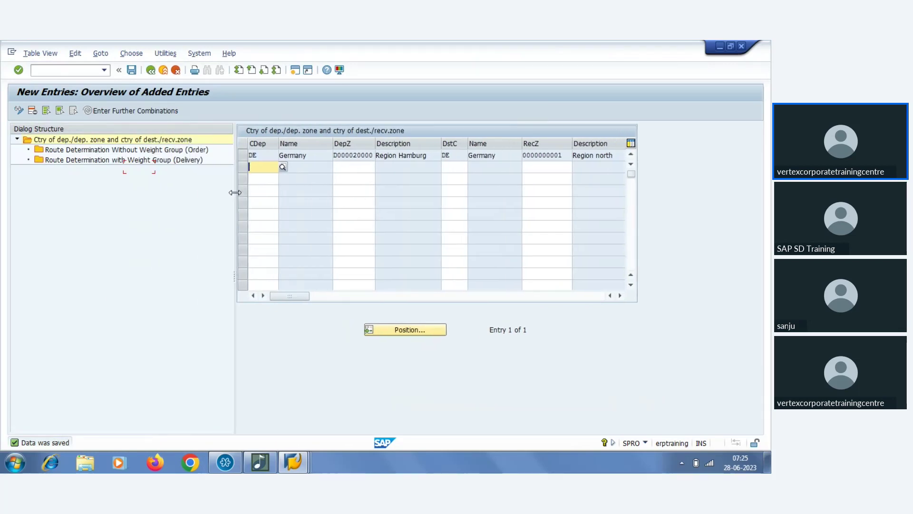
left_click(243, 156)
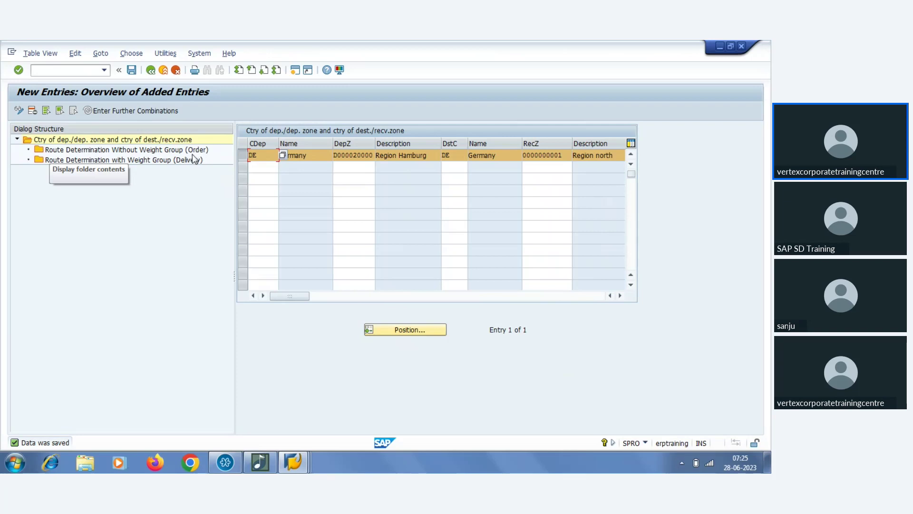
double_click(126, 151)
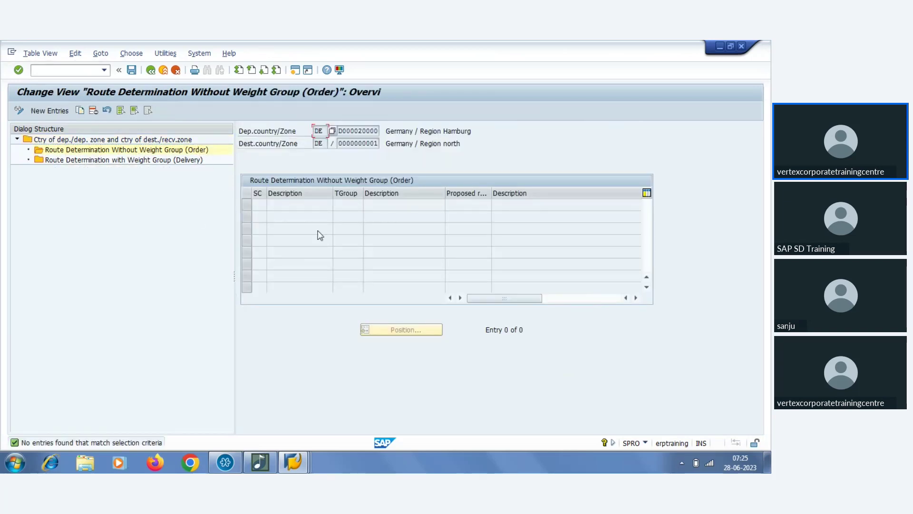
left_click(64, 111)
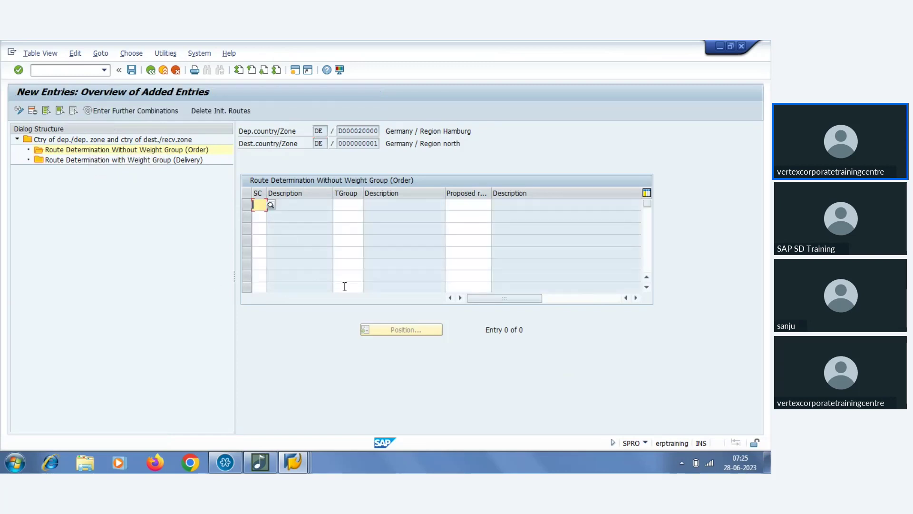
Widen the shipping condition and proposed route columns in the new entries table and select the first shipping condition cell
left_click_drag(266, 201, 282, 200)
left_click(364, 204)
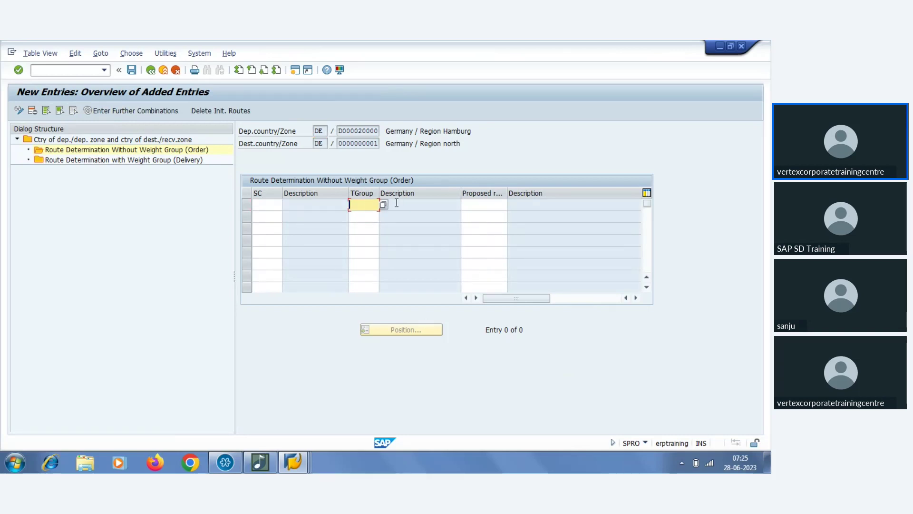
left_click_drag(507, 192, 539, 192)
left_click(490, 205)
left_click(255, 206)
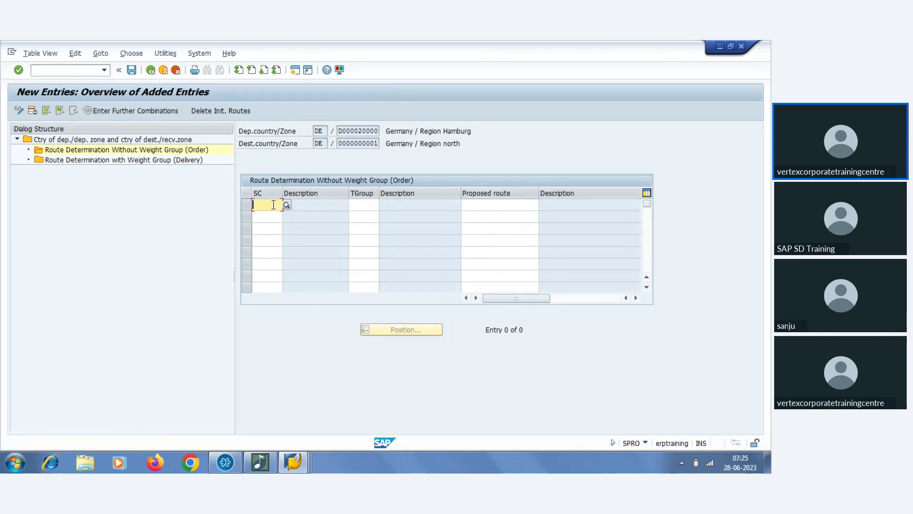
Copy shipping condition 51 from the customer's sales area shipping data into the first new route determination entry
left_click(295, 461)
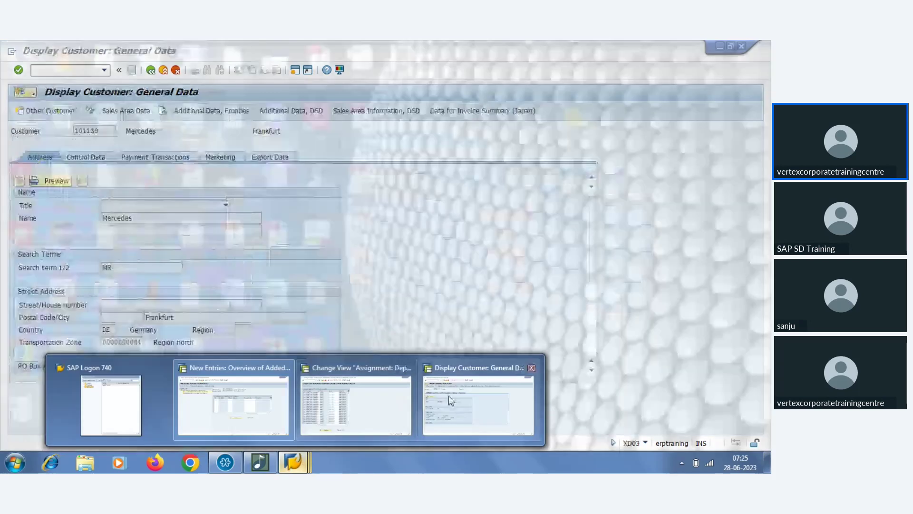
left_click(478, 404)
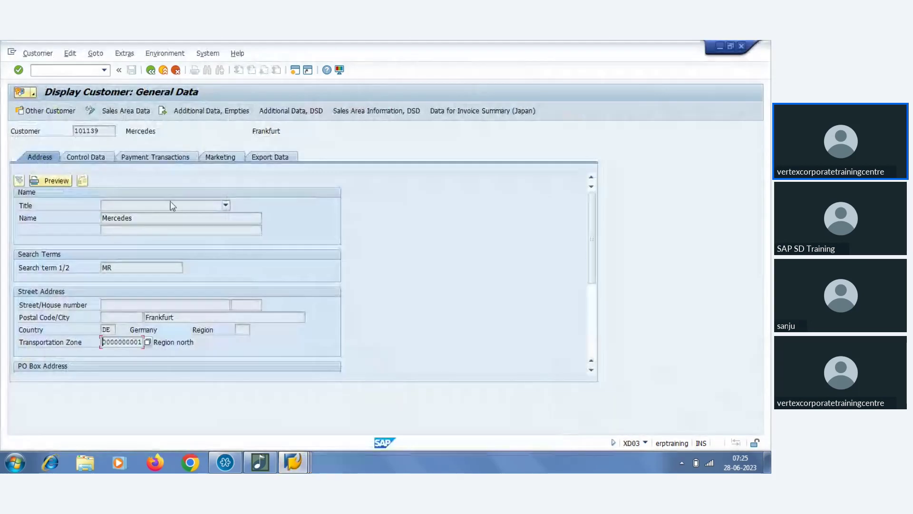
left_click(126, 111)
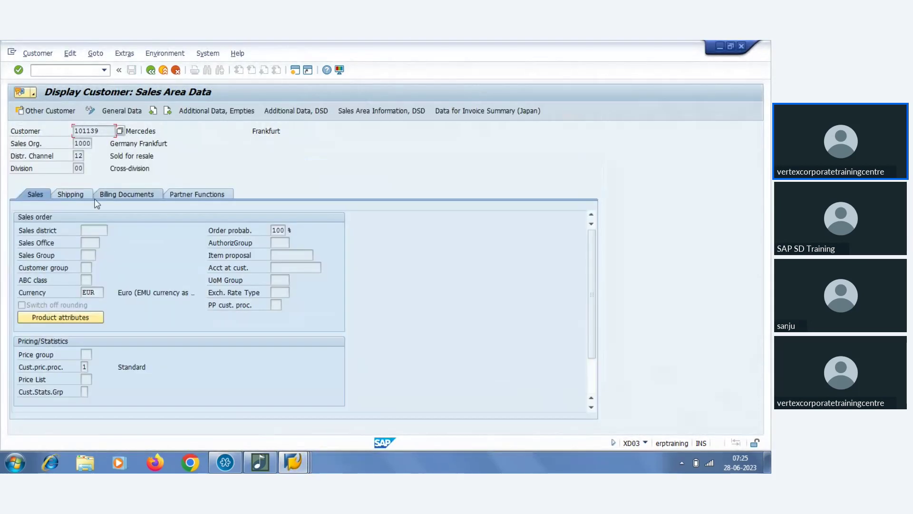
left_click(71, 194)
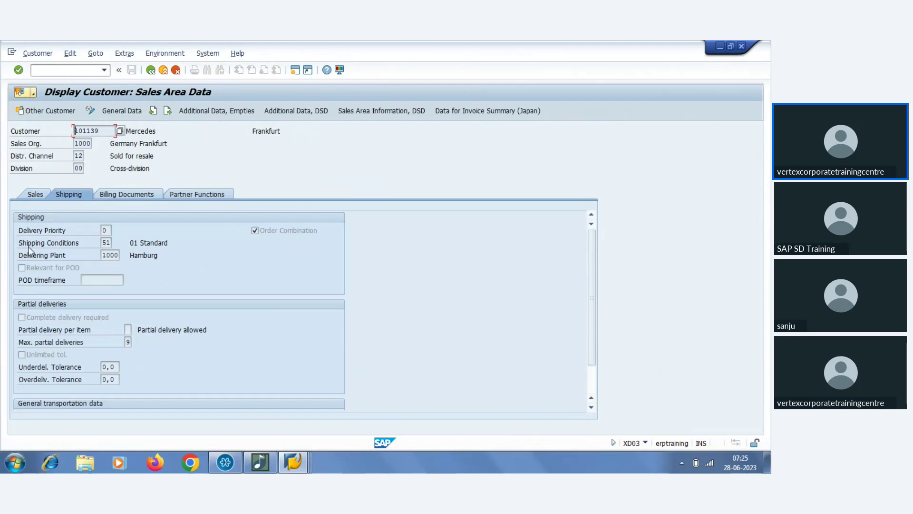
left_click(111, 243)
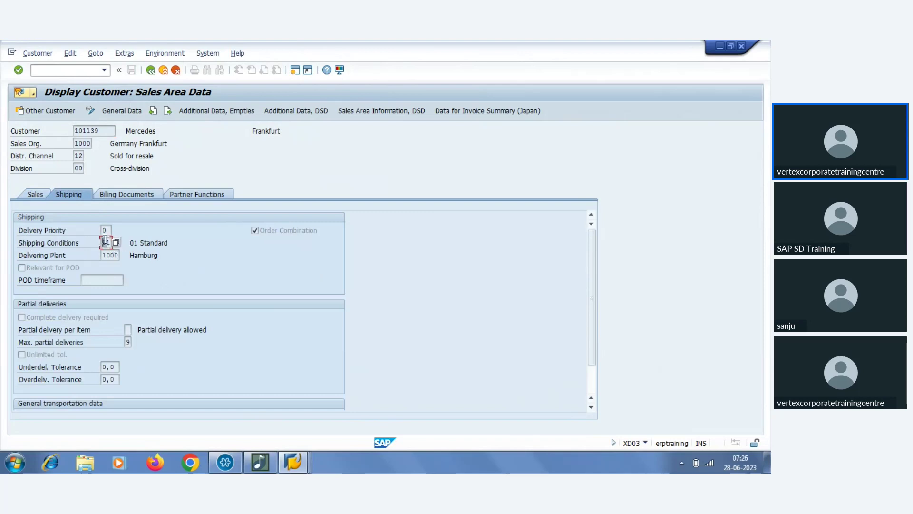
left_click_drag(103, 242, 115, 243)
key("ctrl+c")
left_click(293, 461)
left_click(238, 381)
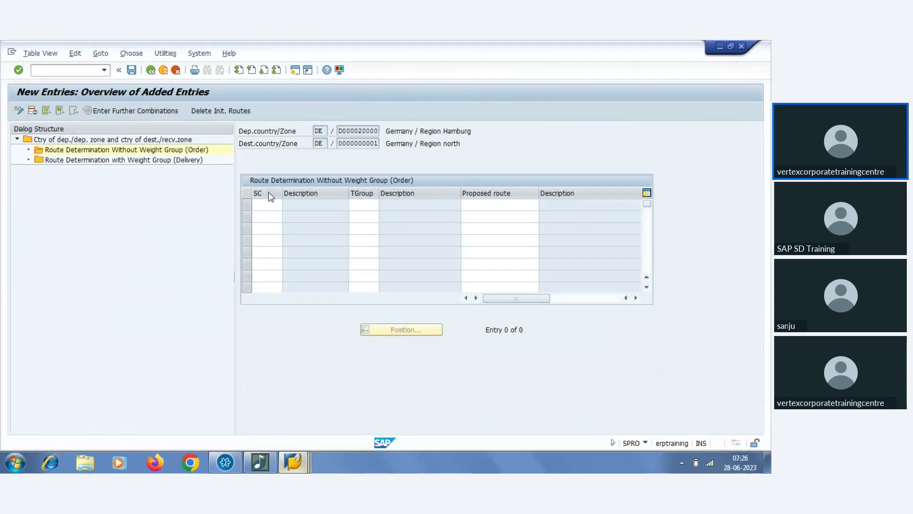
key("ctrl+v")
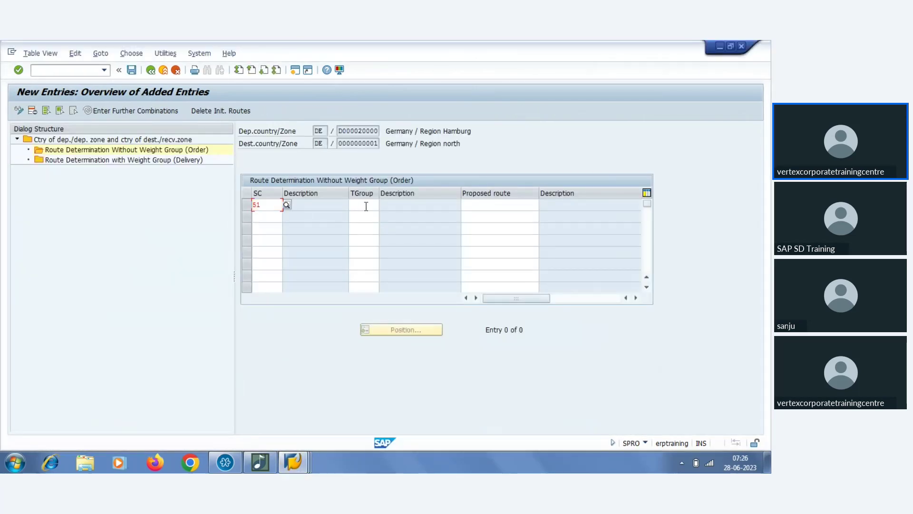
left_click(364, 205)
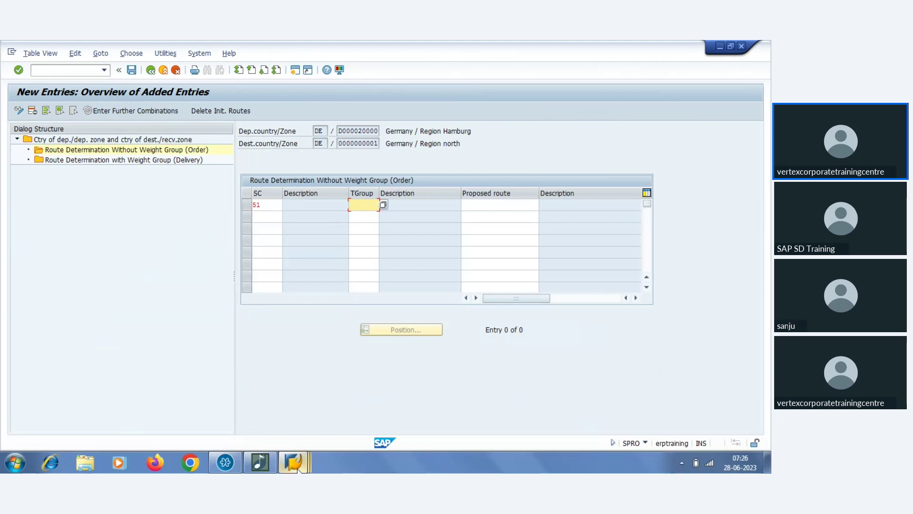
Close the customer display and open material M-10 for display with transaction MM03
mouse_move(292, 462)
left_click(483, 402)
key("F3")
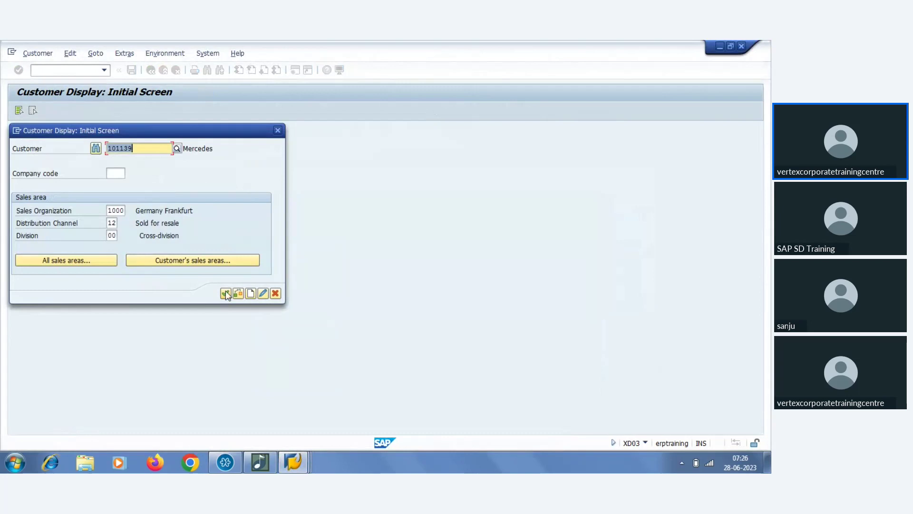
left_click(278, 131)
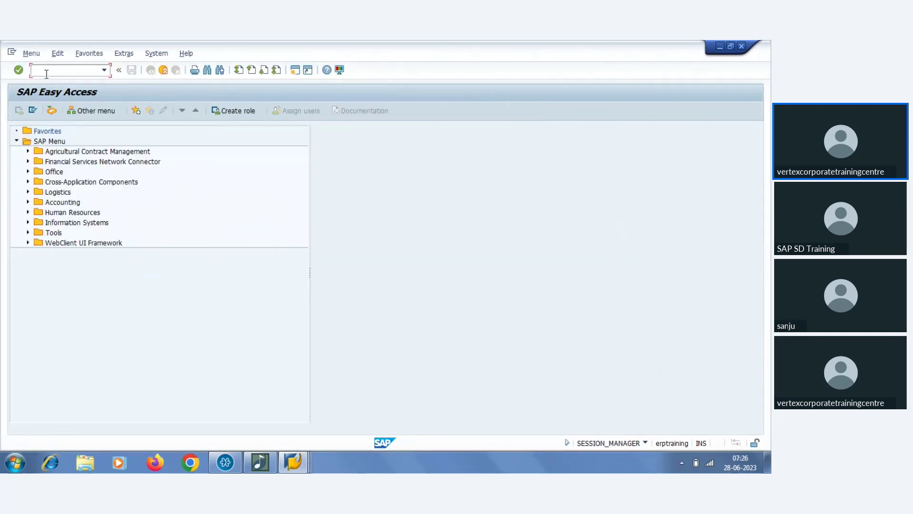
type("m03")
key("Return")
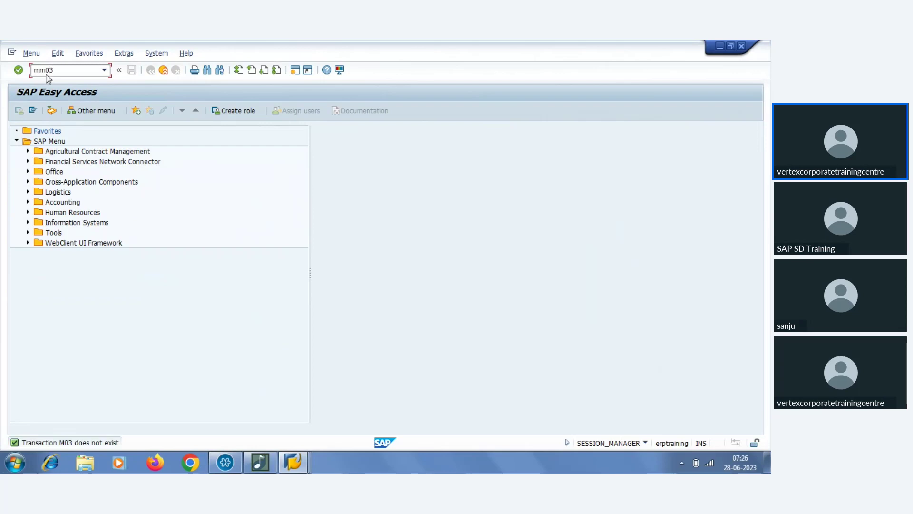
key("Return")
type("m-10")
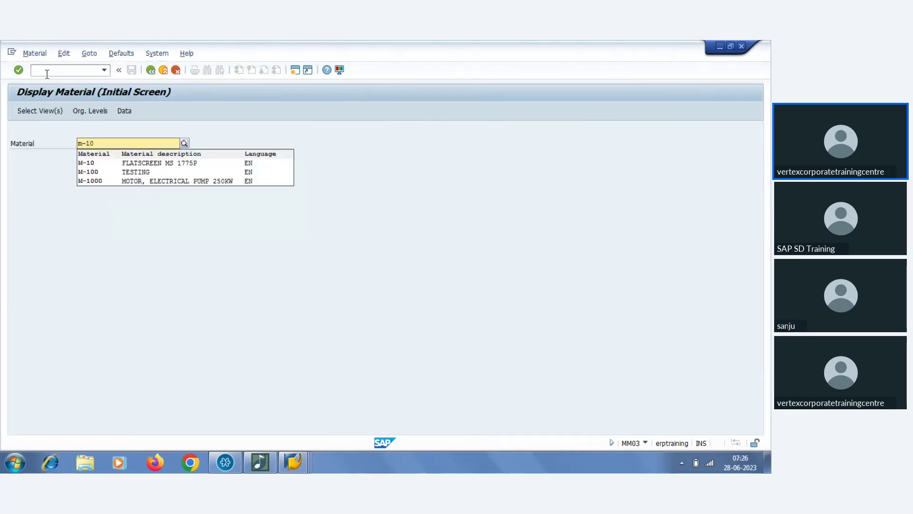
key("Return")
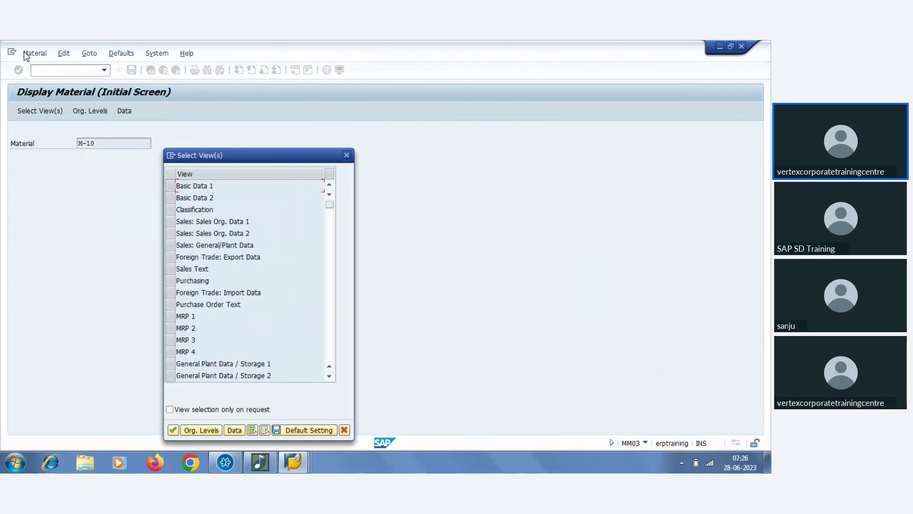
left_click_drag(169, 224, 170, 245)
left_click(172, 430)
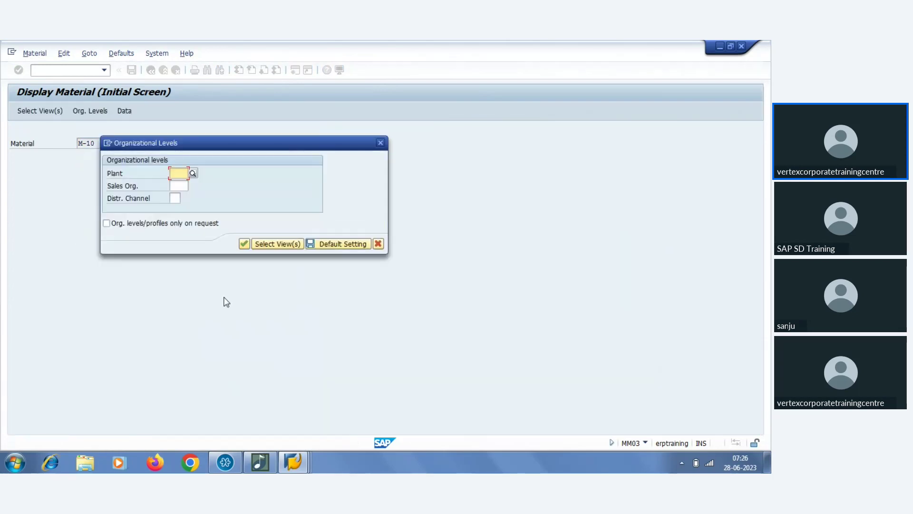
type("1000")
key("Tab")
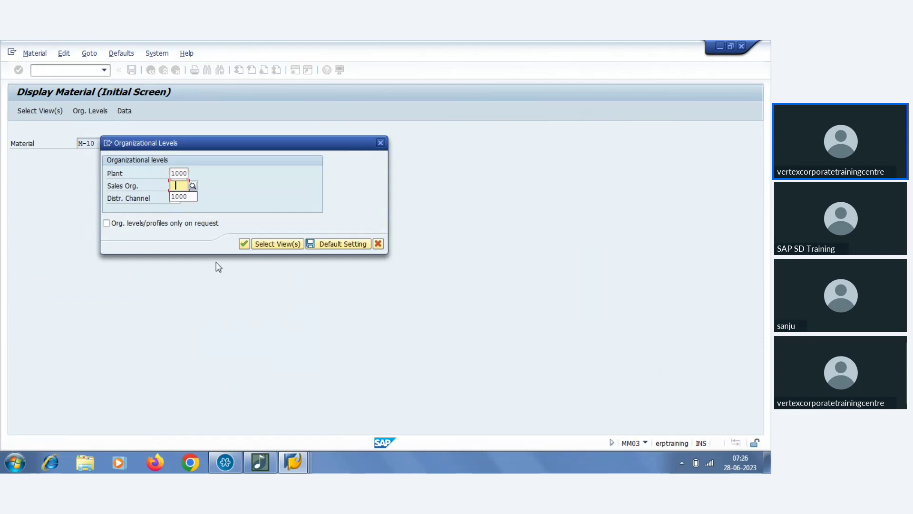
key("Return")
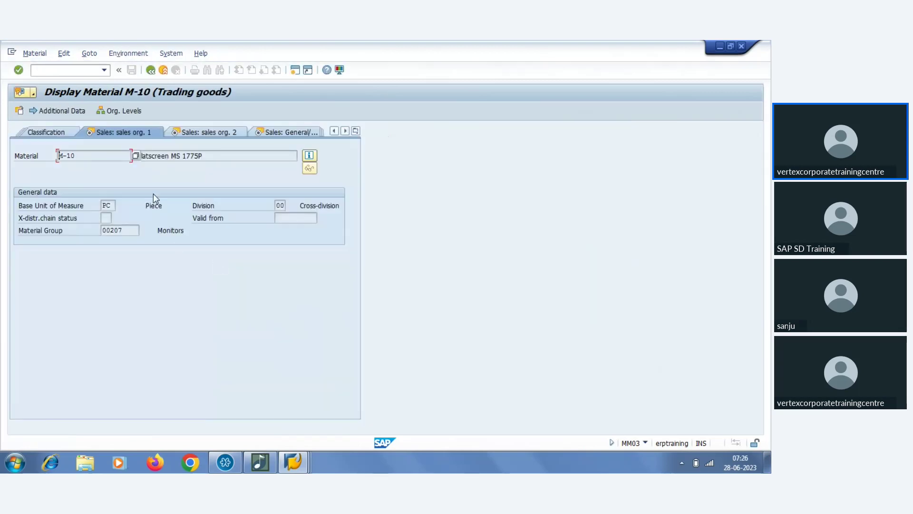
left_click(151, 70)
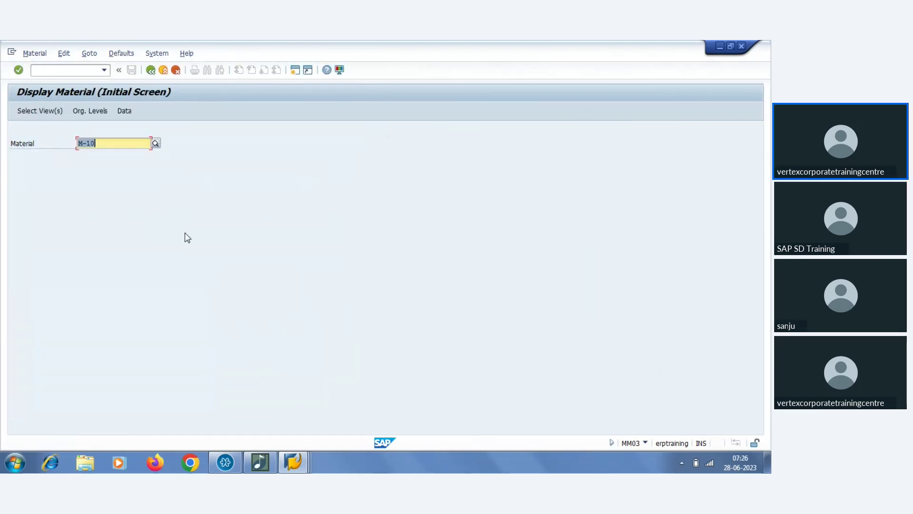
Display material M-10's three sales views for plant 1000, sales organization 1000 and distribution channel 12
key("Return")
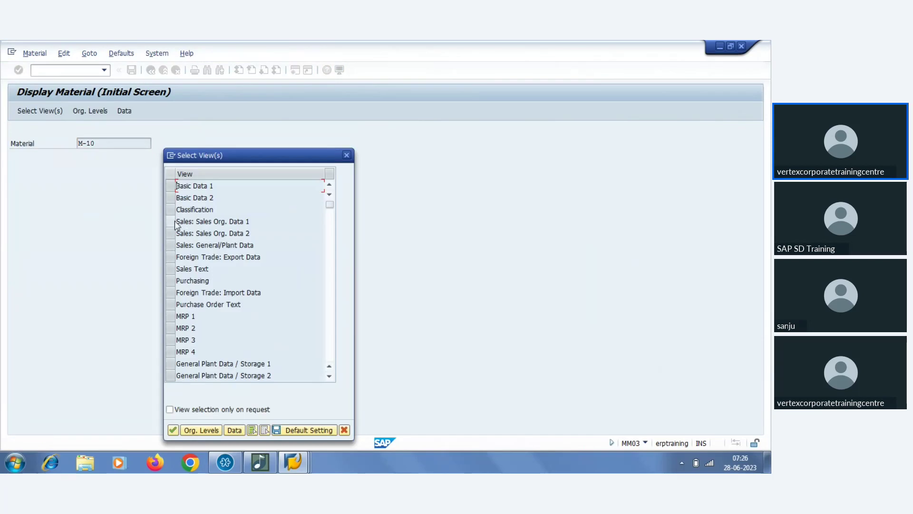
left_click(173, 222)
left_click(172, 233)
left_click(173, 245)
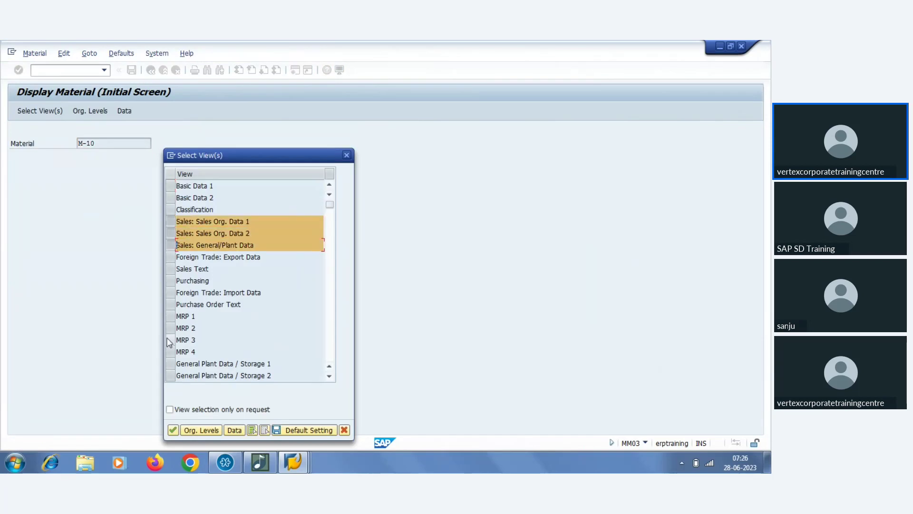
left_click(173, 430)
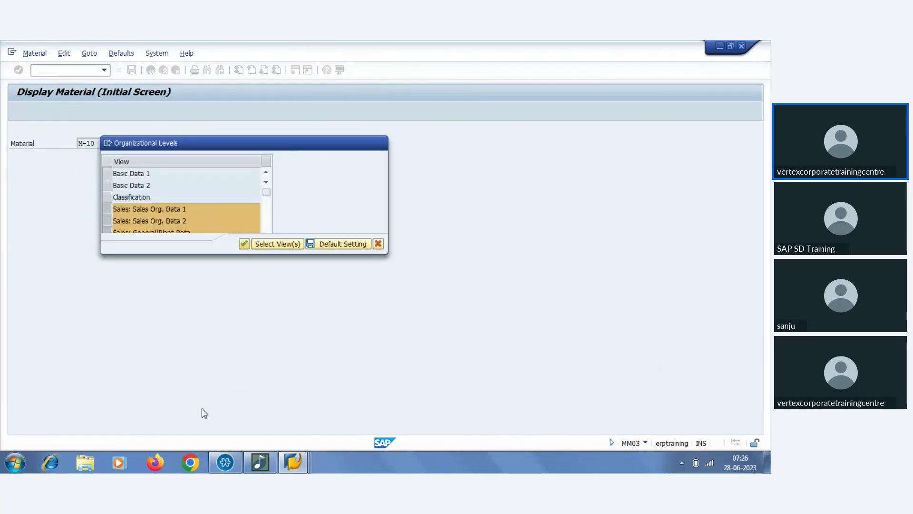
type("1000")
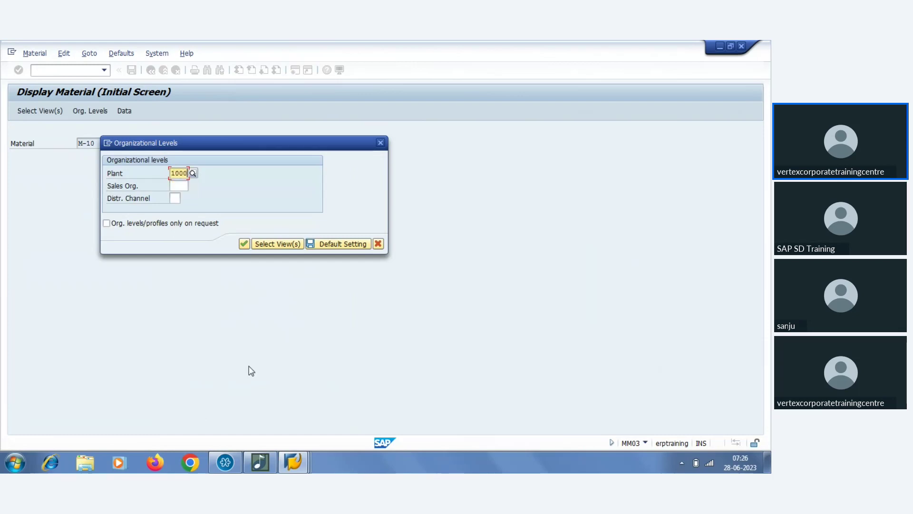
key("Tab")
type("1000")
key("Tab")
type("12")
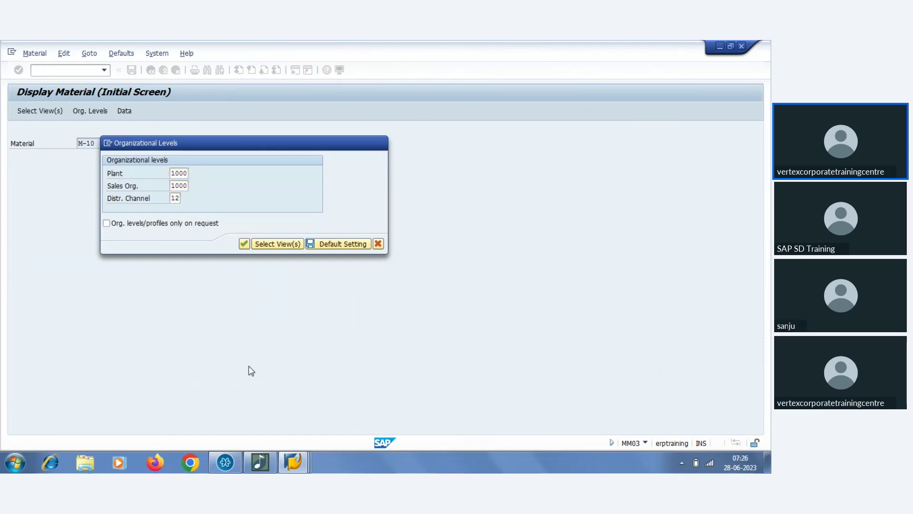
key("Return")
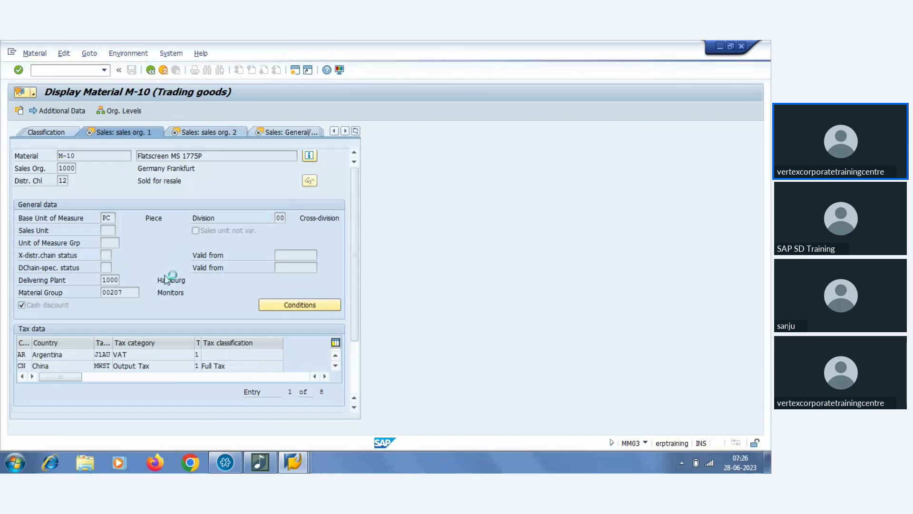
Copy transportation group 0001 from the material's general/plant sales data into the first new route determination entry
left_click(209, 133)
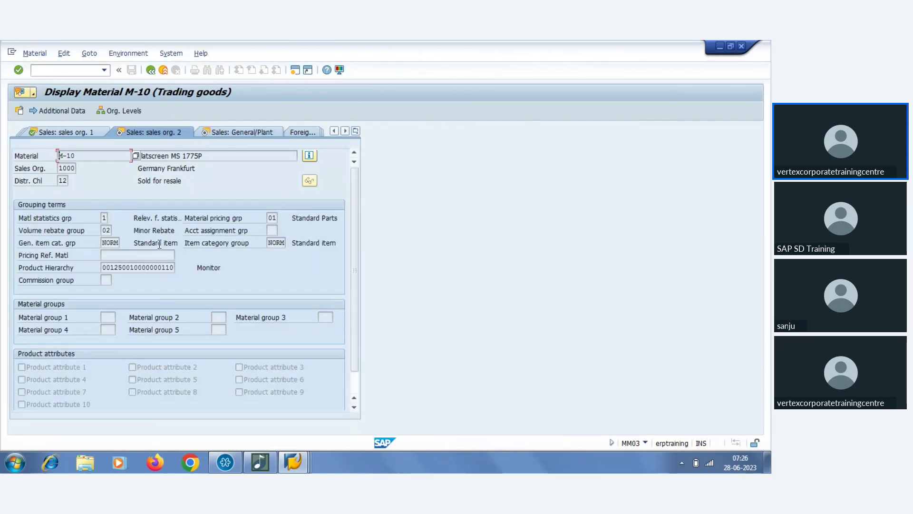
left_click(250, 133)
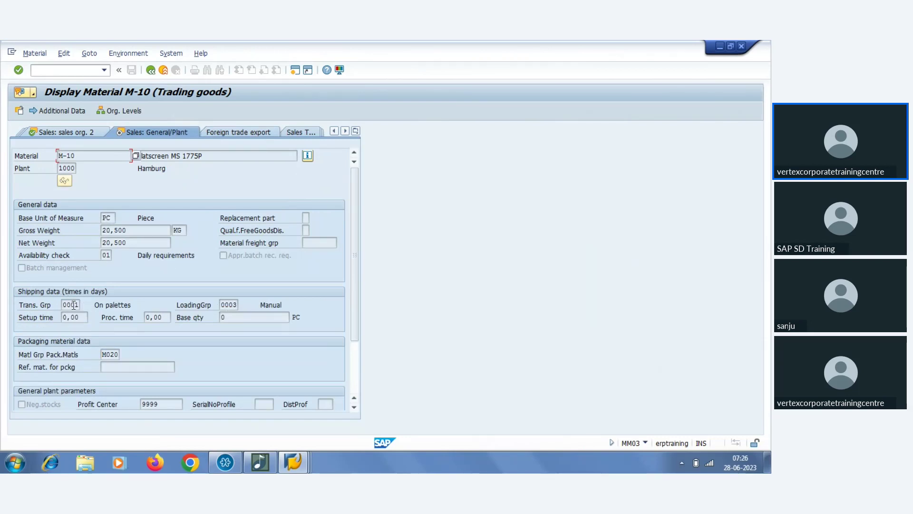
double_click(238, 303)
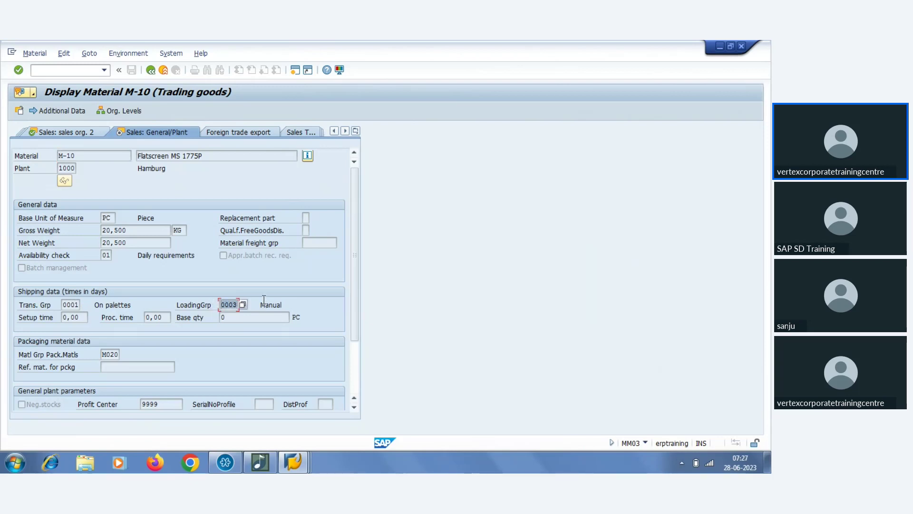
left_click(79, 304)
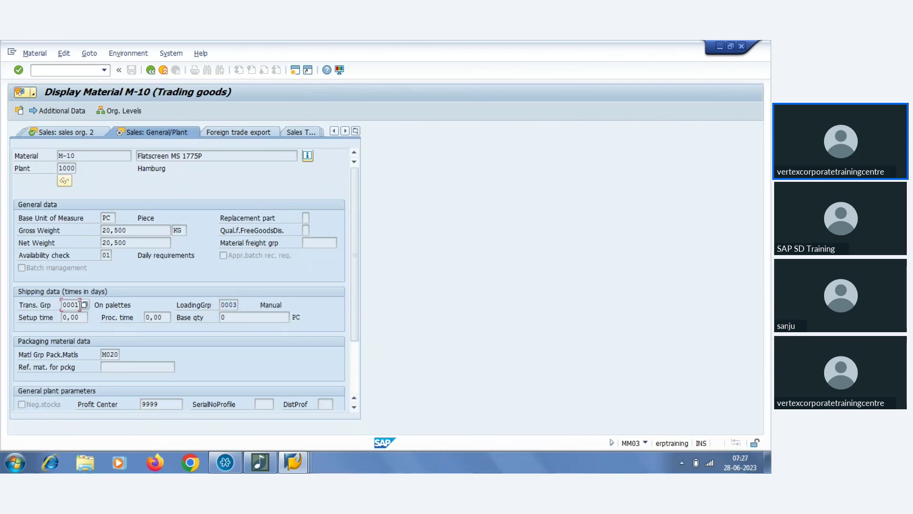
double_click(78, 304)
left_click(79, 304)
left_click_drag(80, 304, 57, 304)
key("ctrl+c")
left_click(294, 462)
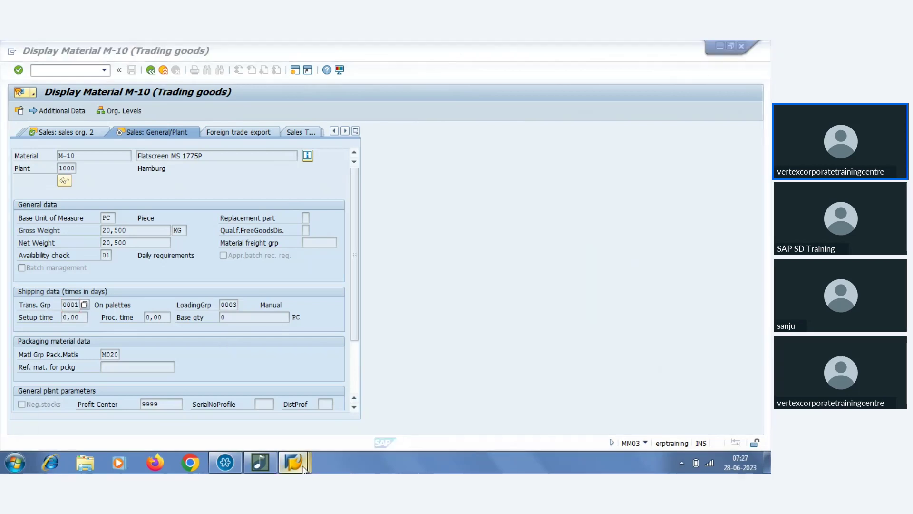
left_click(256, 381)
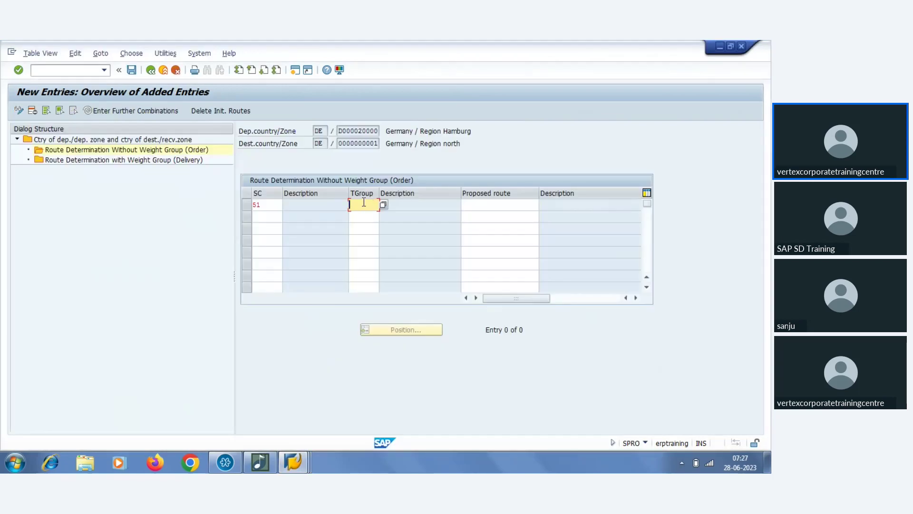
key("ctrl+v")
Assign proposed route Z00026 to the shipping condition 51 entry and save the route determination
left_click(490, 203)
type("Z")
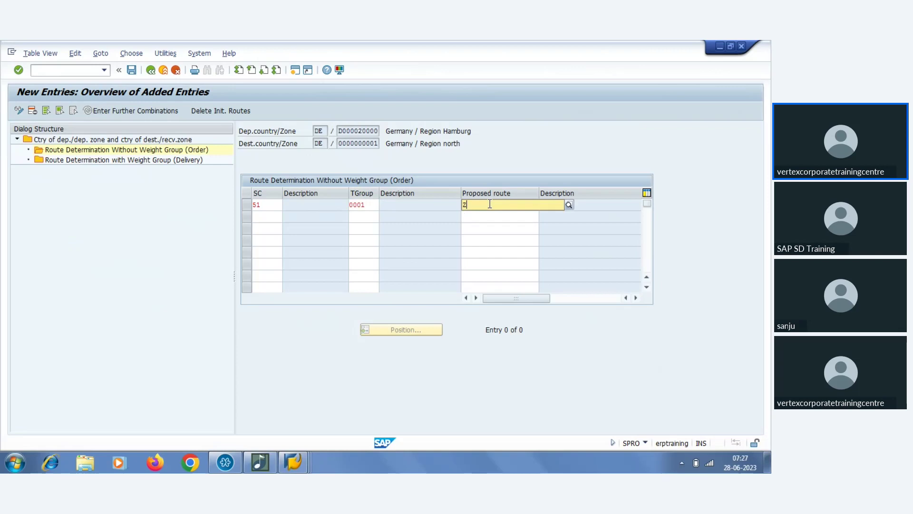
type("00026")
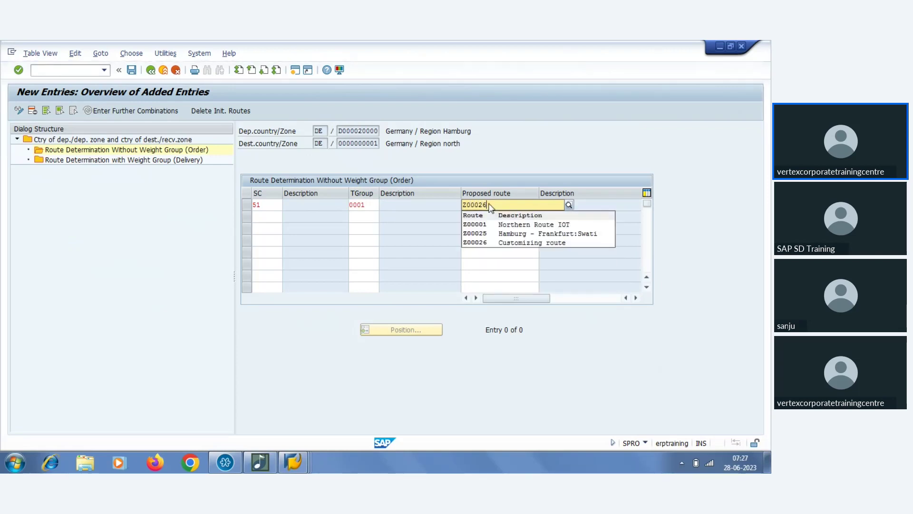
left_click(506, 225)
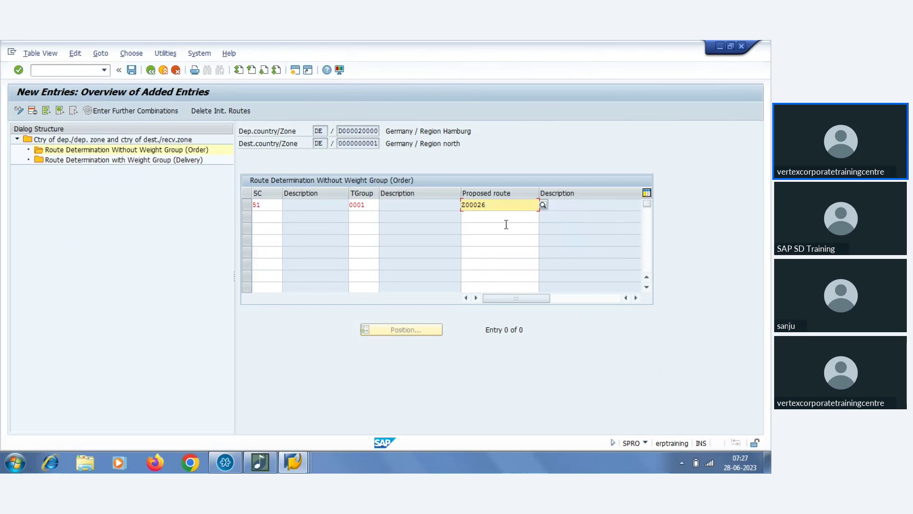
key("Return")
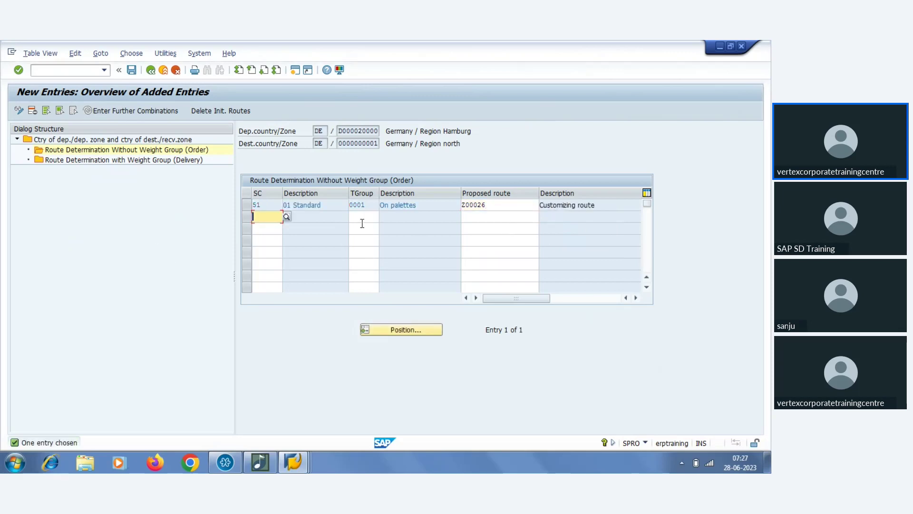
left_click(132, 70)
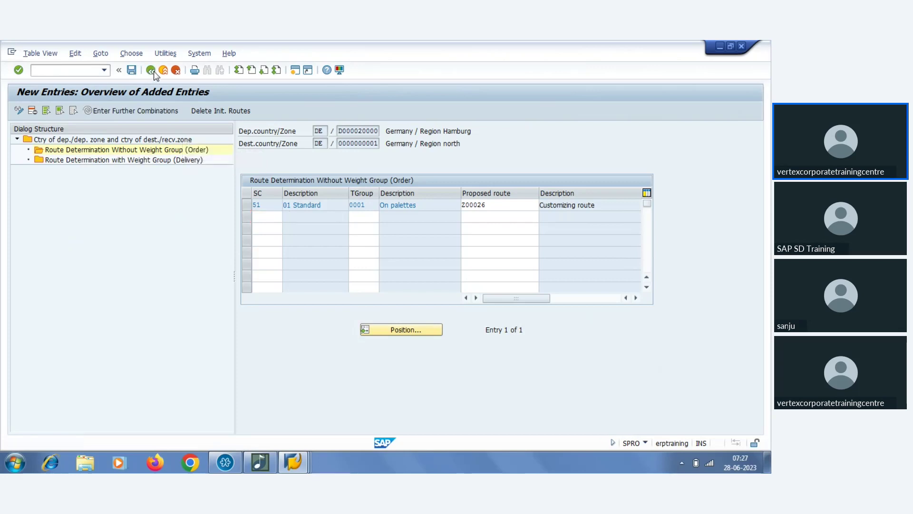
Leave the route determination customizing and return to the SAP Easy Access screen
left_click(151, 71)
left_click(151, 72)
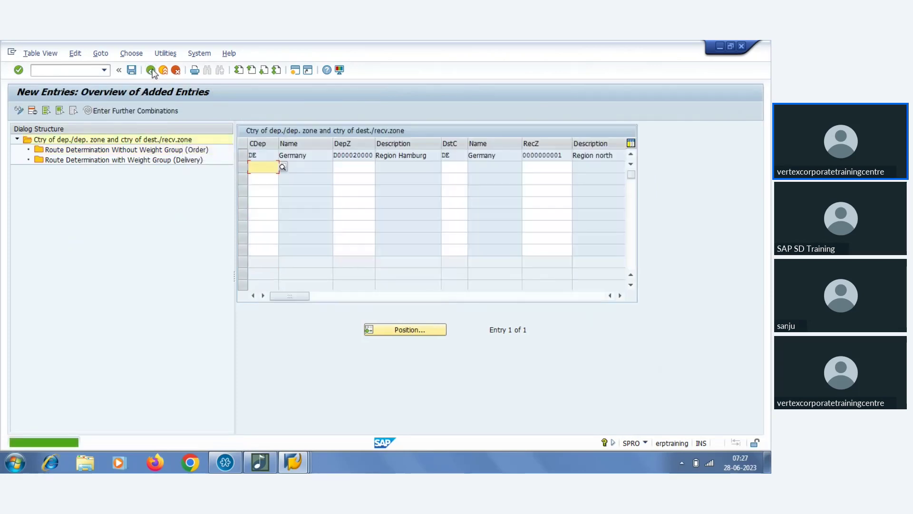
left_click(151, 71)
left_click(151, 72)
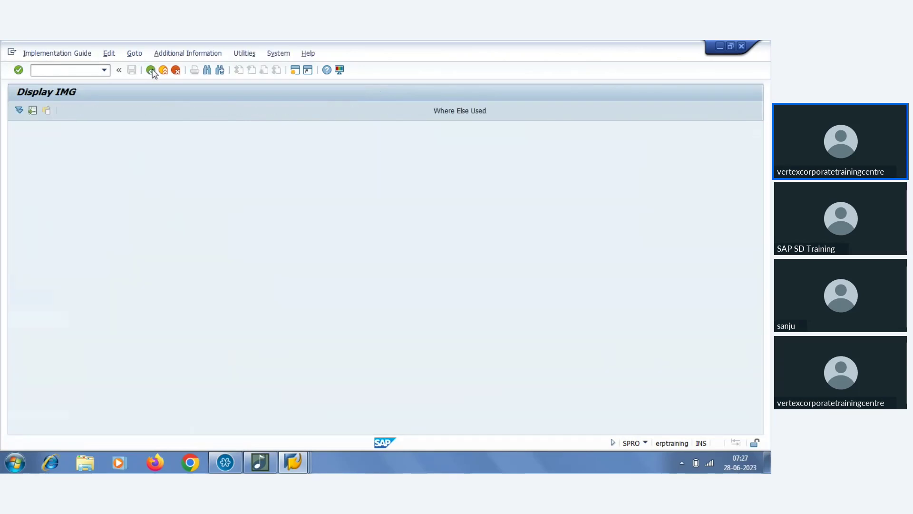
left_click(151, 72)
left_click(152, 71)
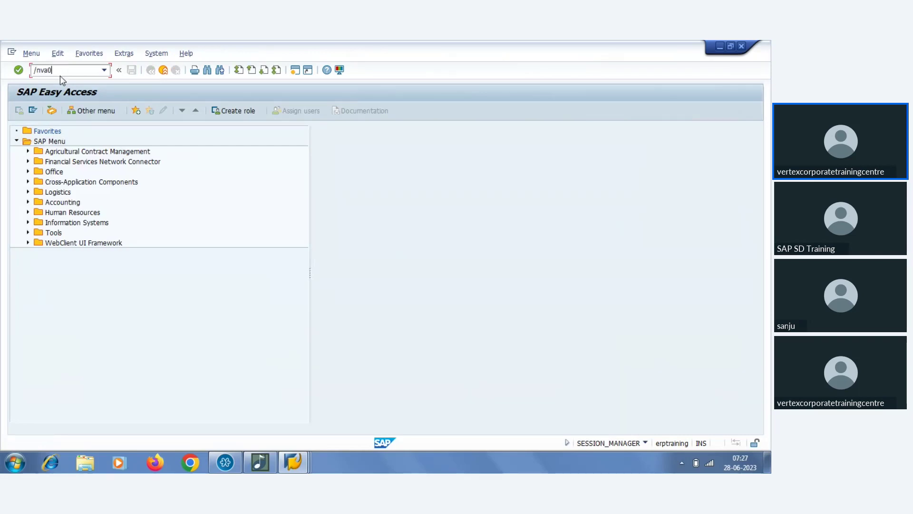
Start a standard order with transaction VA01 for the sold-to customer, with material M-10 and order quantity 1
key("Return")
key("Return")
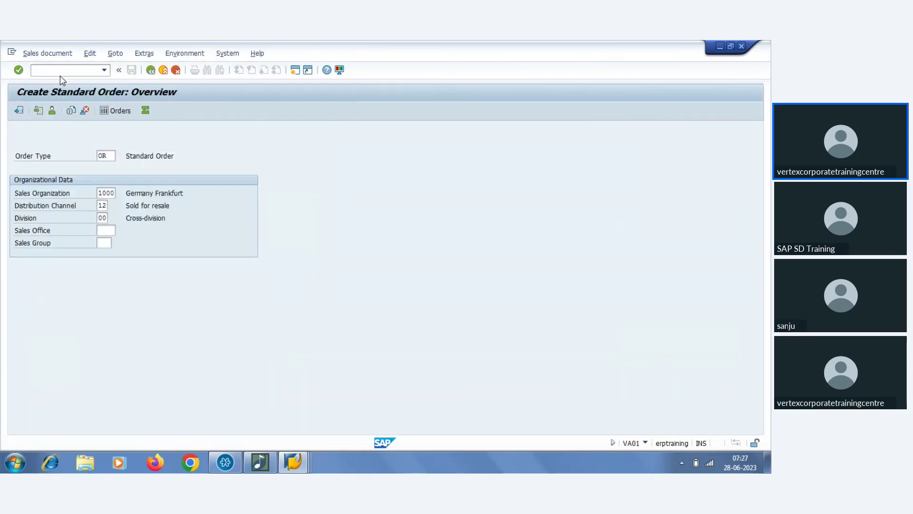
type("101139")
key("Return")
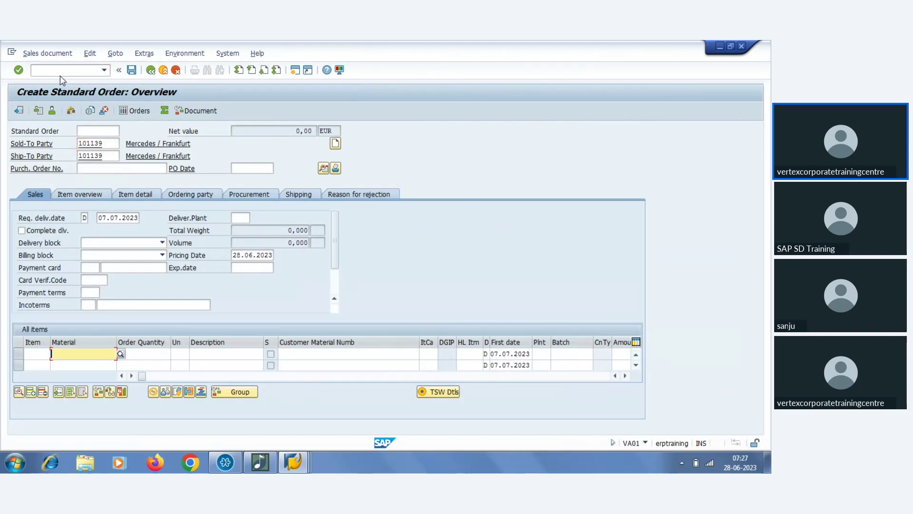
key("Return")
key("Tab")
type("1")
key("Return")
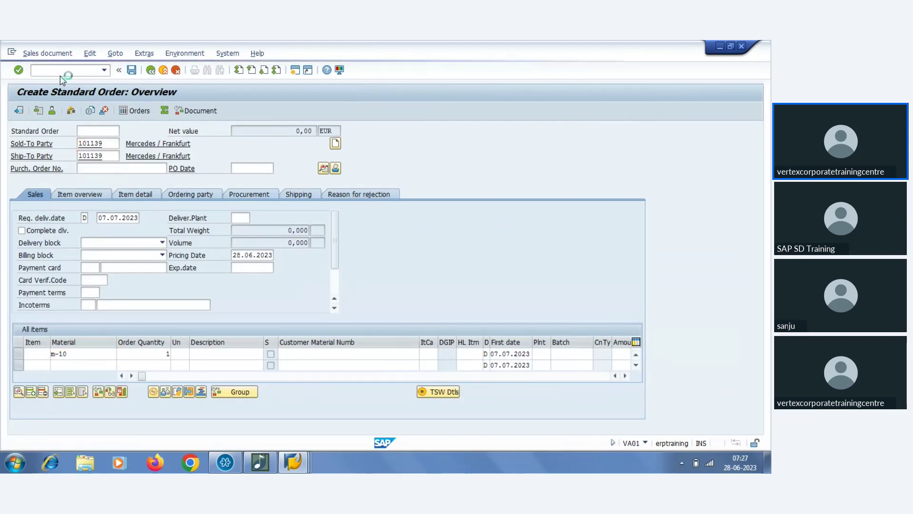
Open the shipping data of the M-10 order item and check which route was determined
double_click(76, 354)
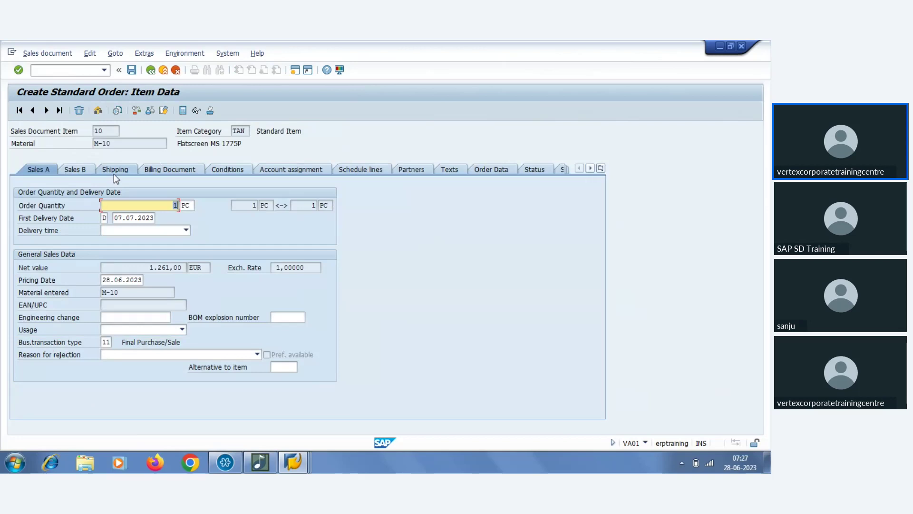
left_click(113, 169)
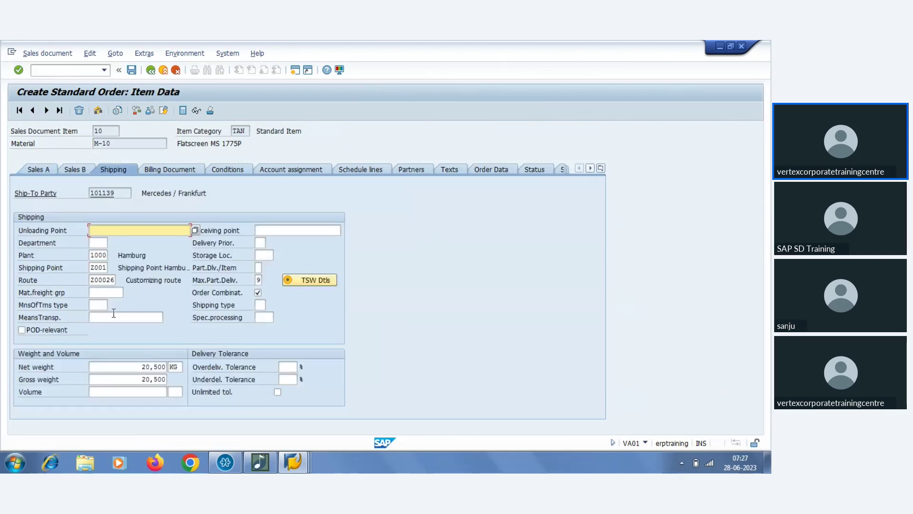
double_click(93, 280)
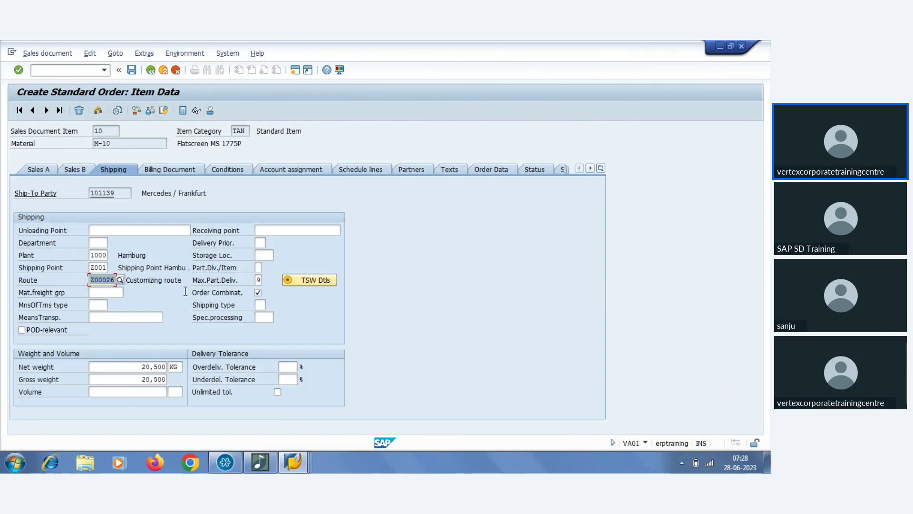
Switch to the customizing session and leave the departure country/zone assignment for shipping points without saving the changes
left_click(300, 467)
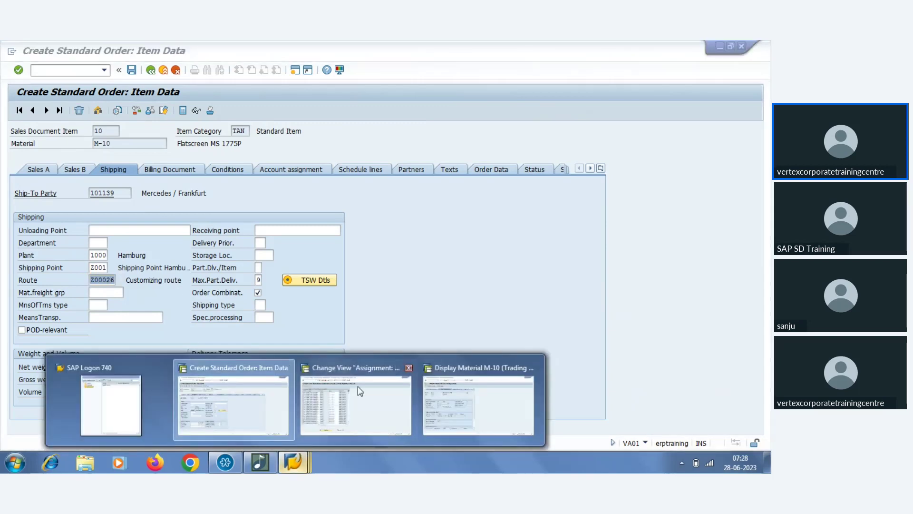
left_click(370, 385)
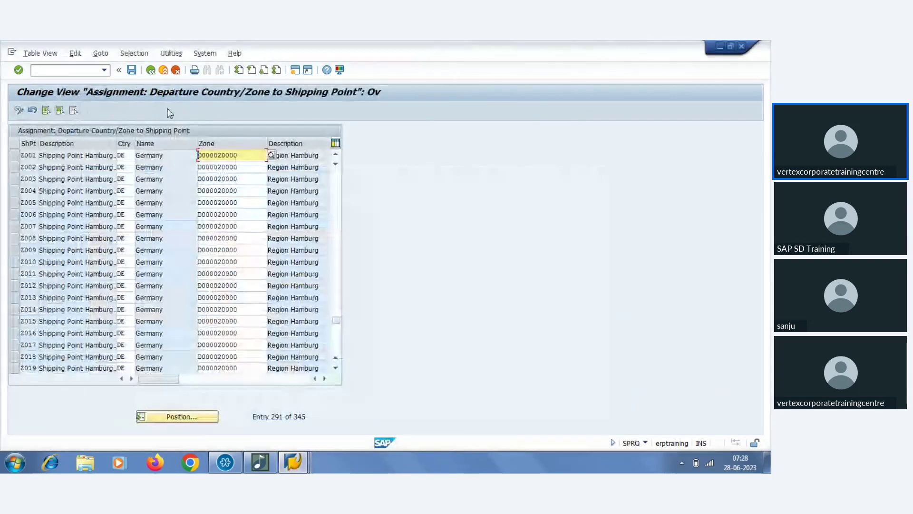
left_click(150, 71)
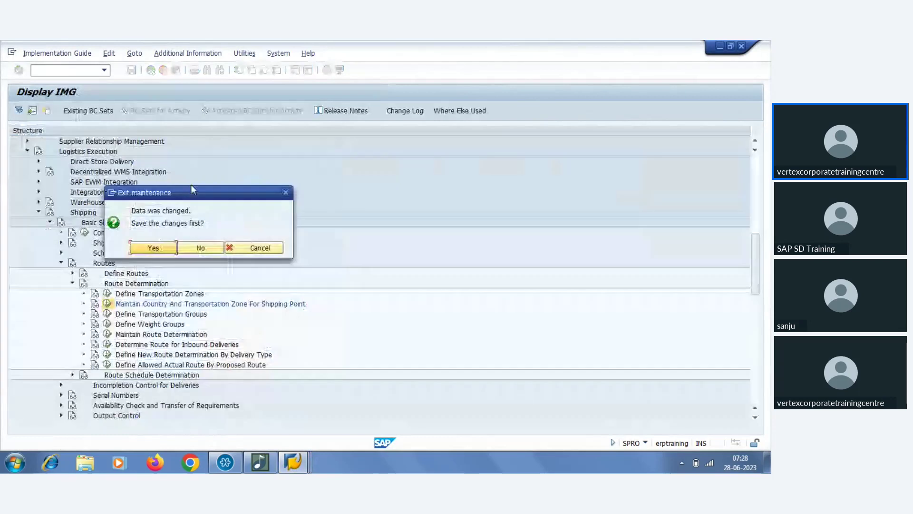
left_click(199, 247)
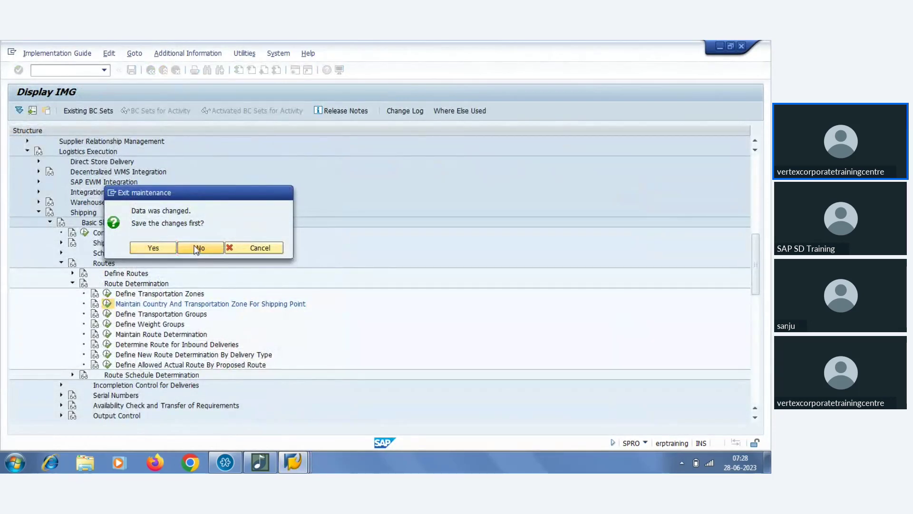
Review the customizing activities under Define Routes and Route Determination in the implementation guide
left_click(72, 283)
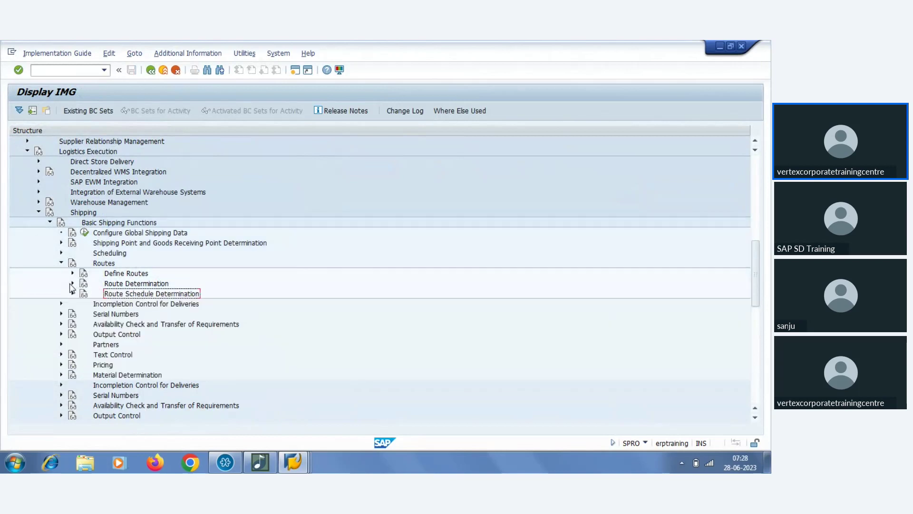
left_click(72, 273)
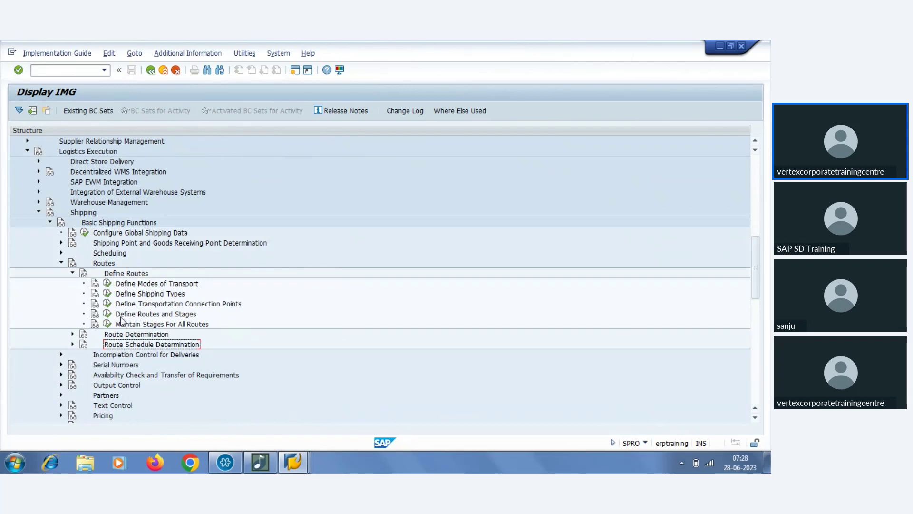
left_click(73, 273)
left_click(73, 283)
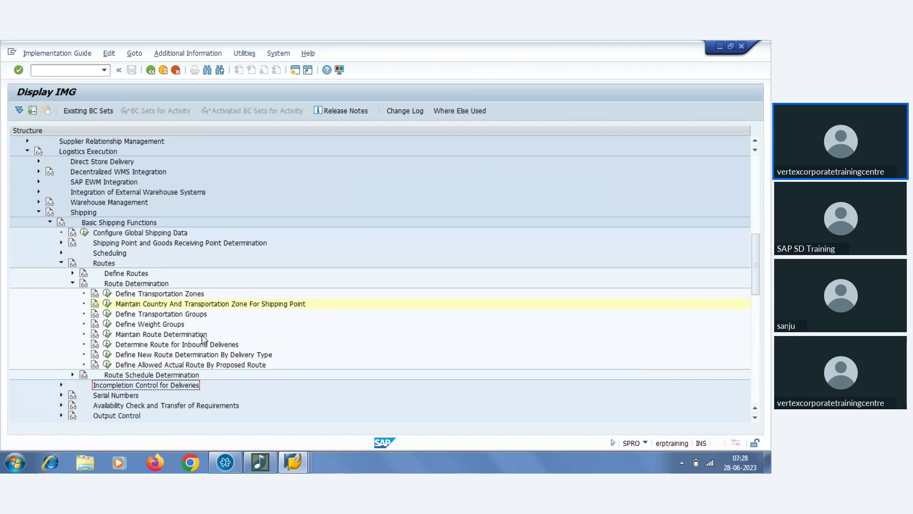
left_click(73, 284)
left_click(73, 273)
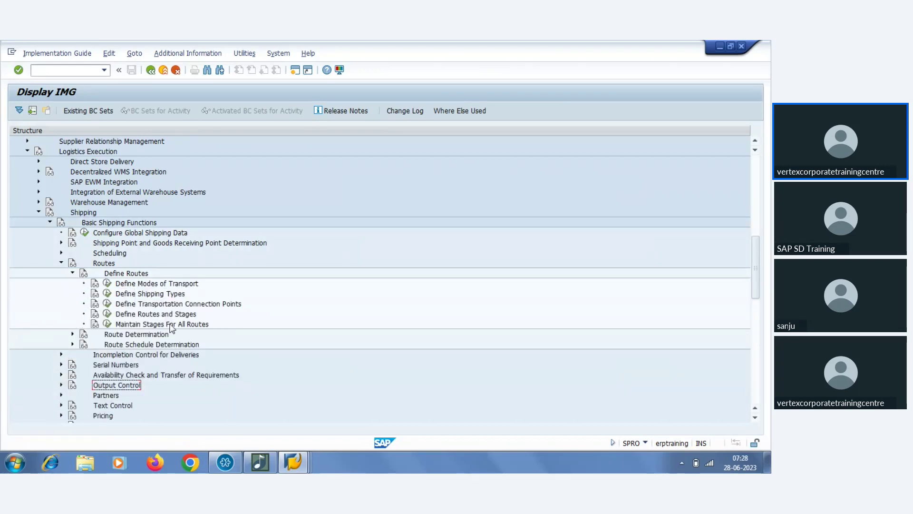
Open Define Modes of Transport, examine the road, rail, sea, inland waterway and air entries, and return to the implementation guide
left_click(108, 285)
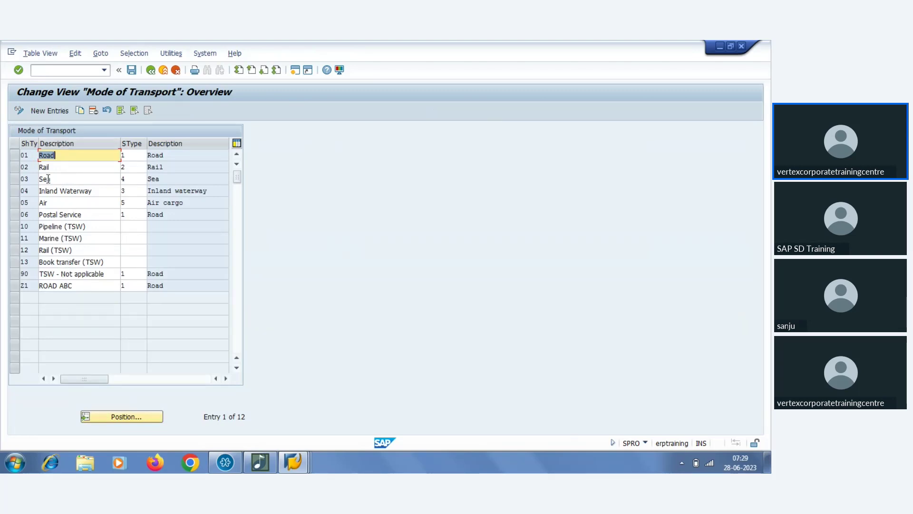
left_click(150, 70)
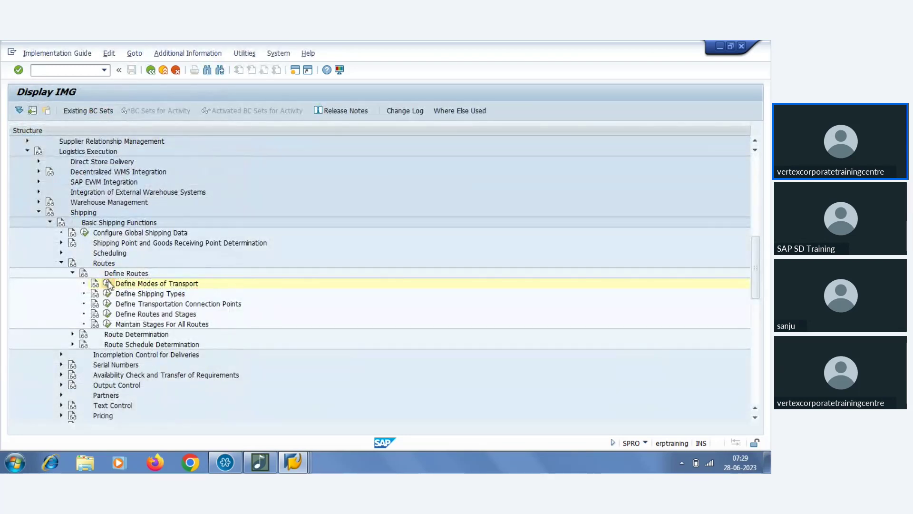
left_click(107, 283)
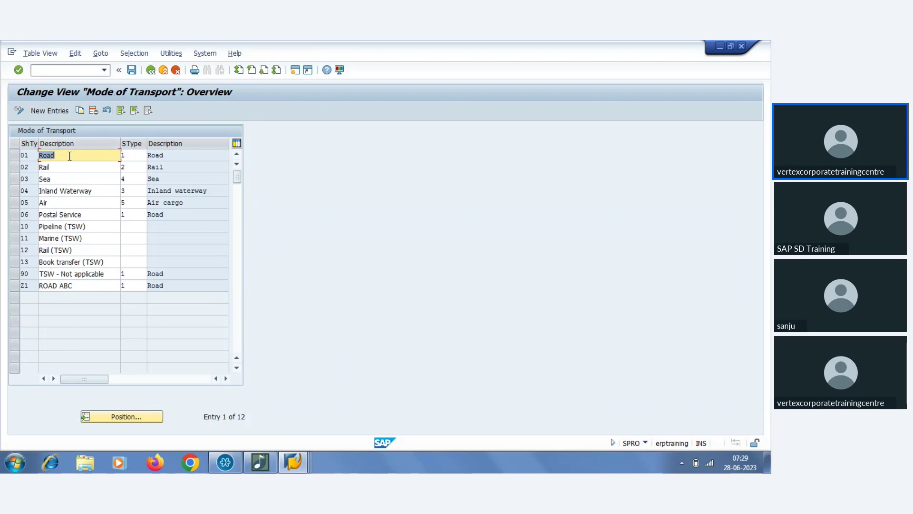
left_click(53, 166)
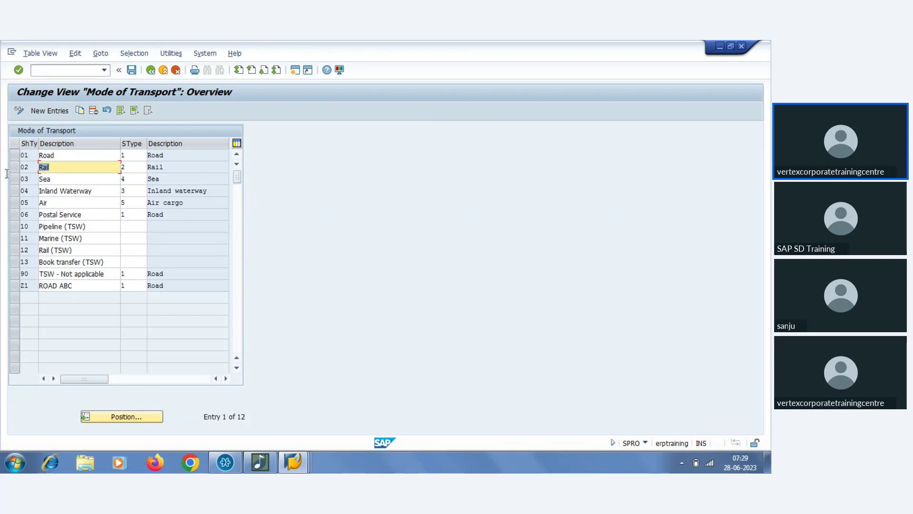
left_click(65, 179)
left_click(75, 192)
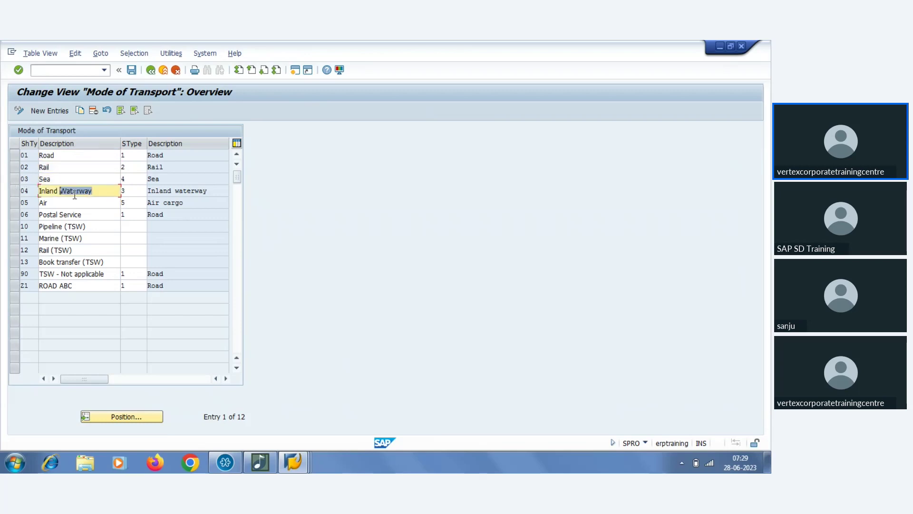
left_click(65, 202)
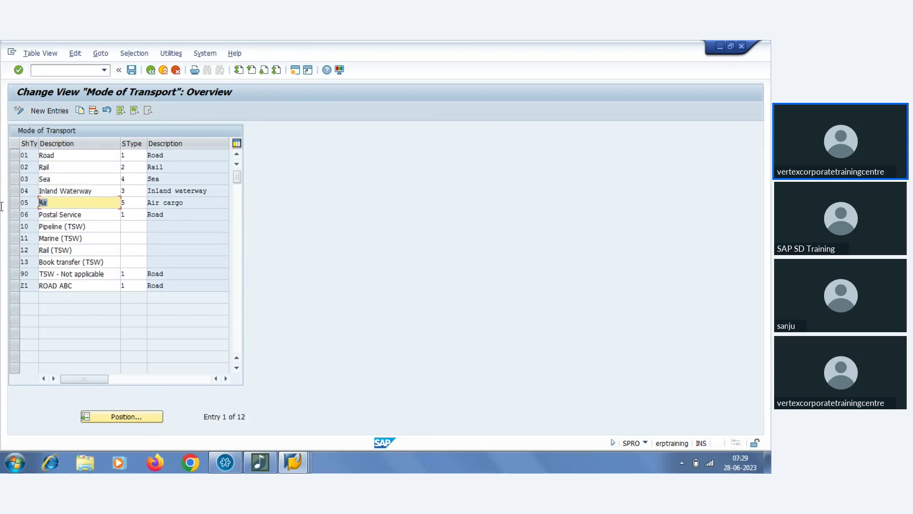
left_click(150, 71)
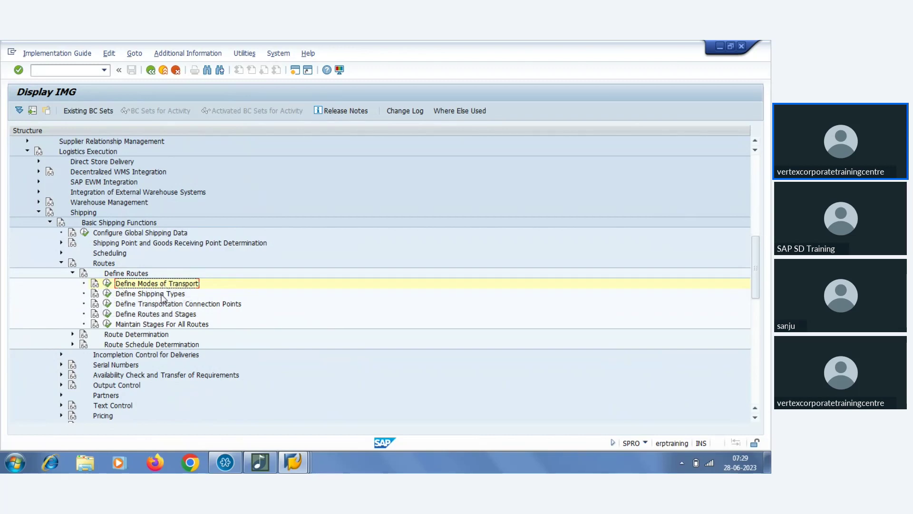
Open Define Transportation Zones under Route Determination and position the list at country DE
left_click(73, 274)
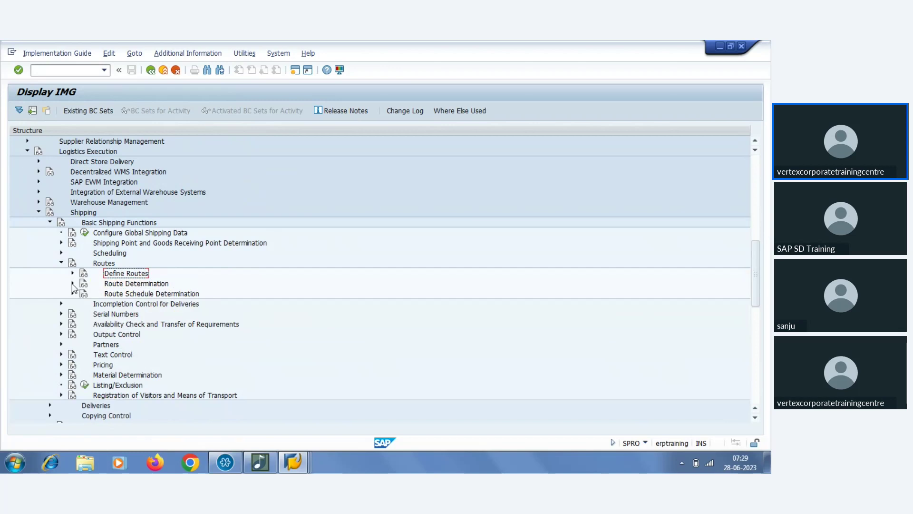
left_click(73, 283)
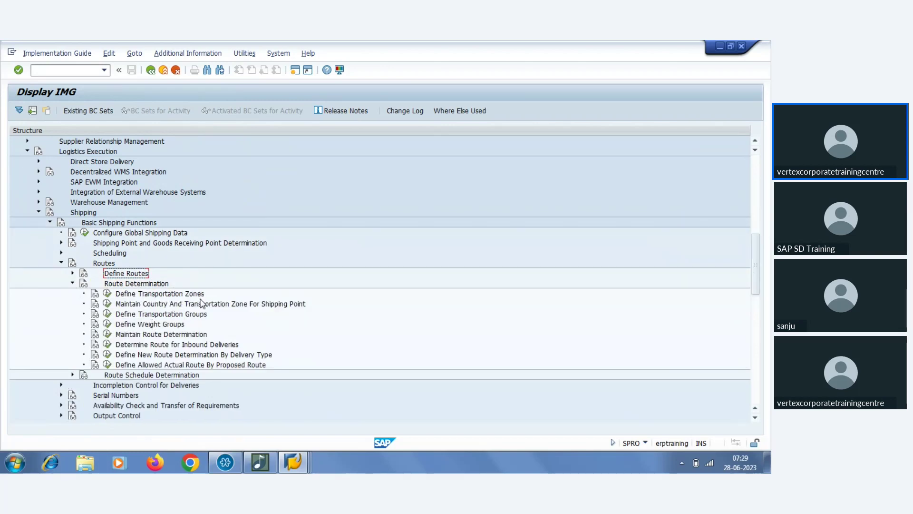
left_click(107, 294)
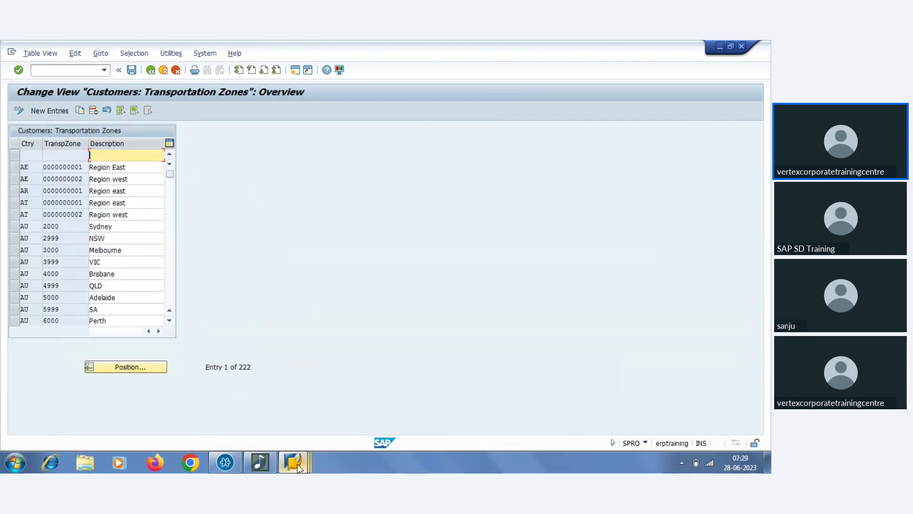
mouse_move(299, 467)
left_click(472, 399)
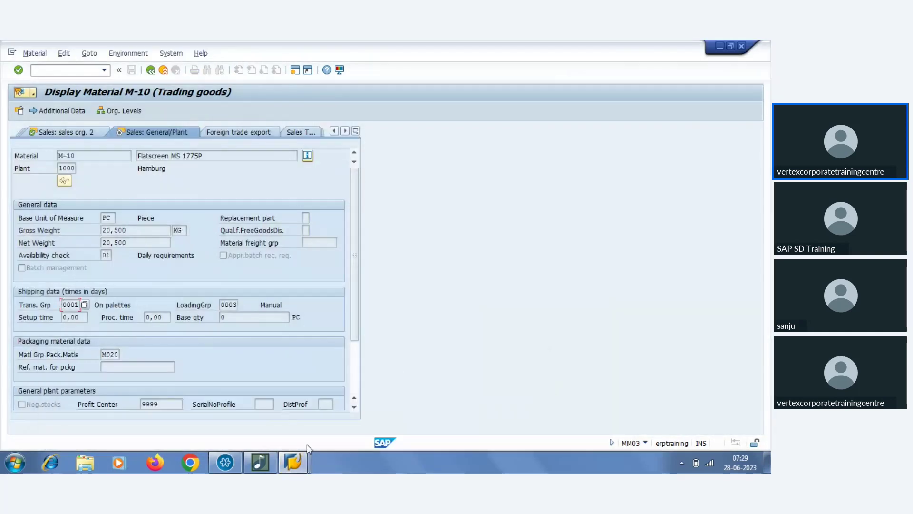
mouse_move(310, 451)
mouse_move(330, 404)
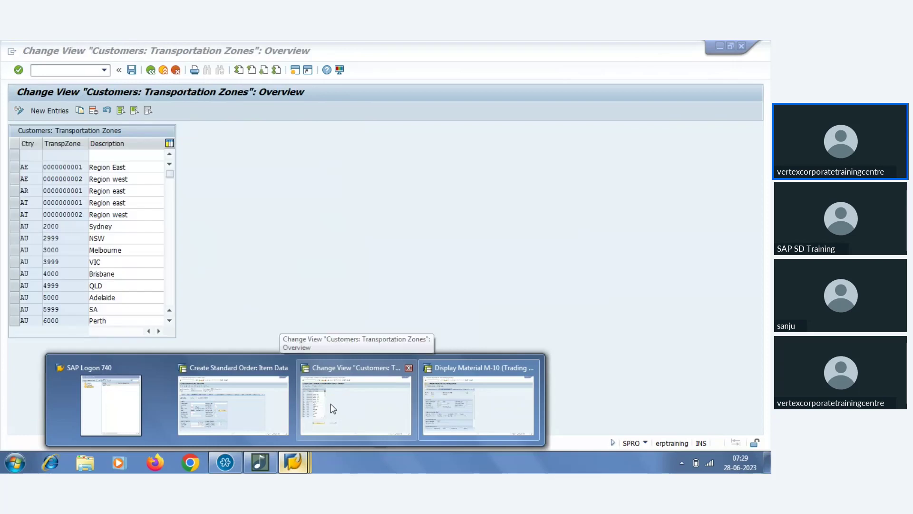
left_click(331, 405)
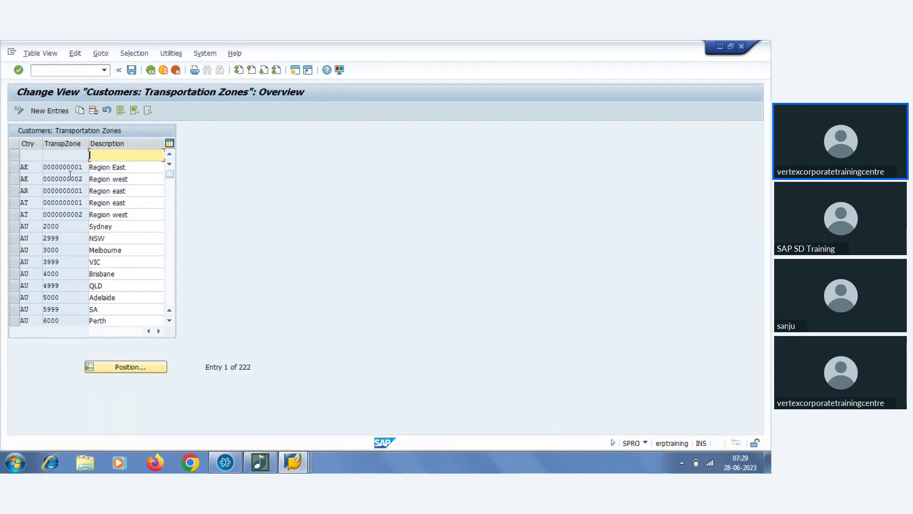
left_click(128, 367)
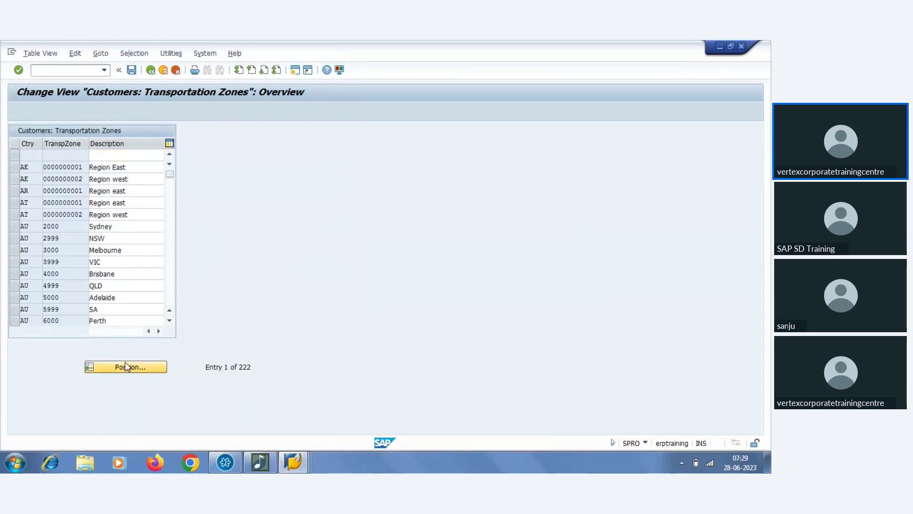
type("De")
key("Return")
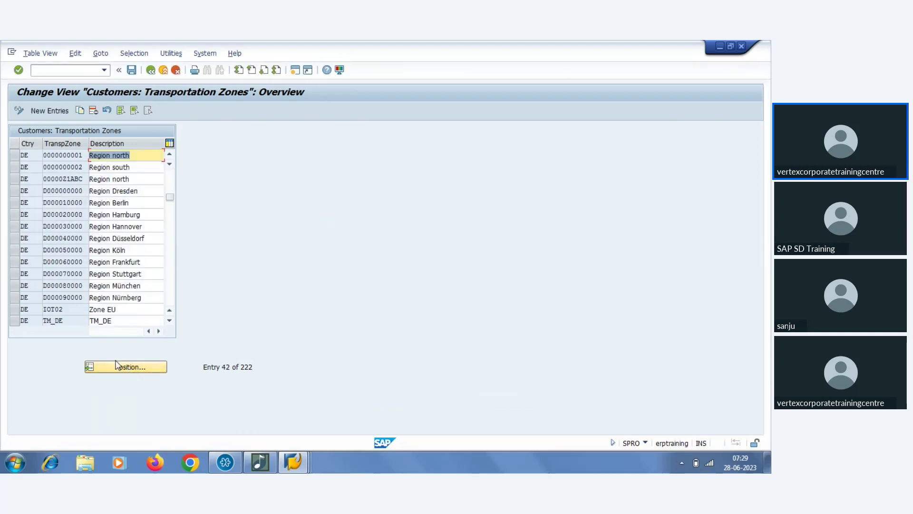
Examine the country, transportation zone and description of the first German zone entry, and return to the implementation guide
left_click_drag(85, 155, 3, 156)
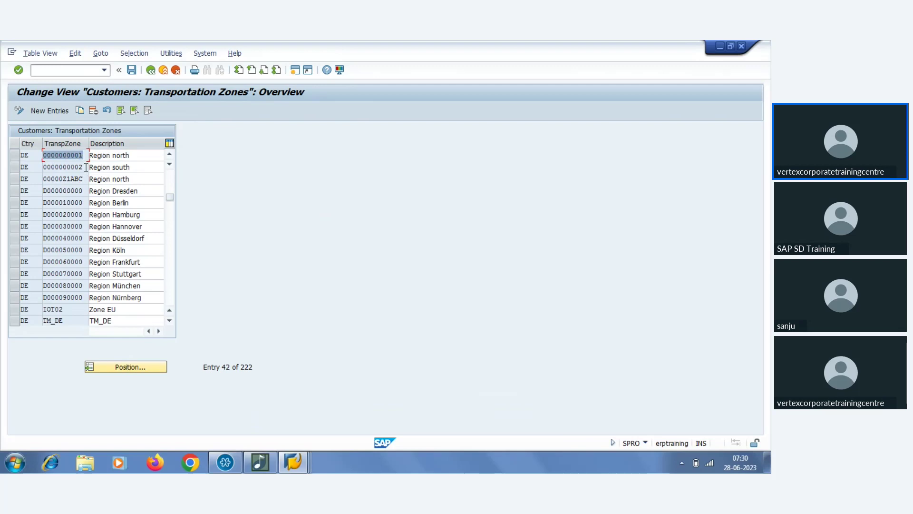
left_click(28, 156)
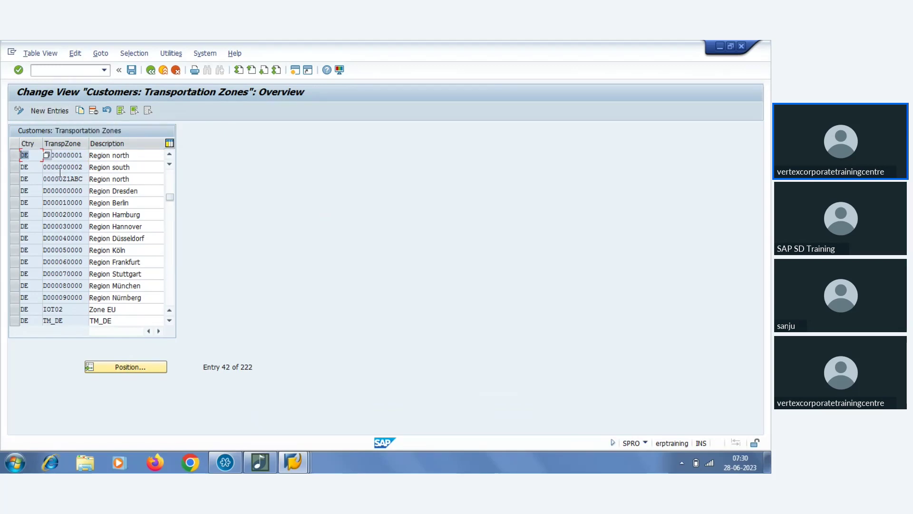
key("Tab")
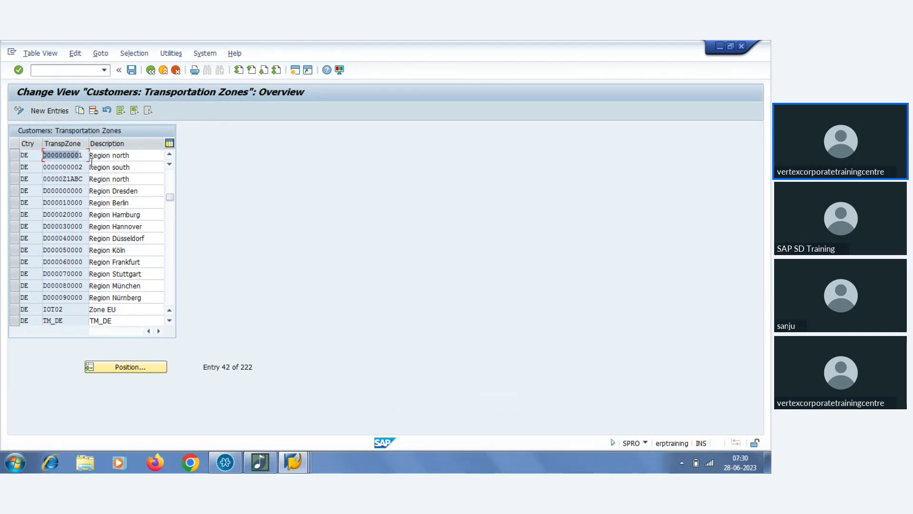
key("Tab")
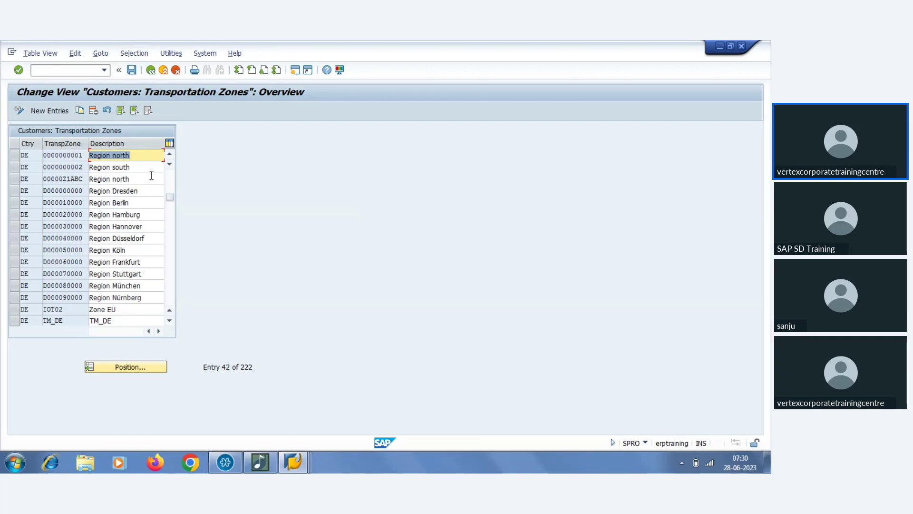
left_click(151, 71)
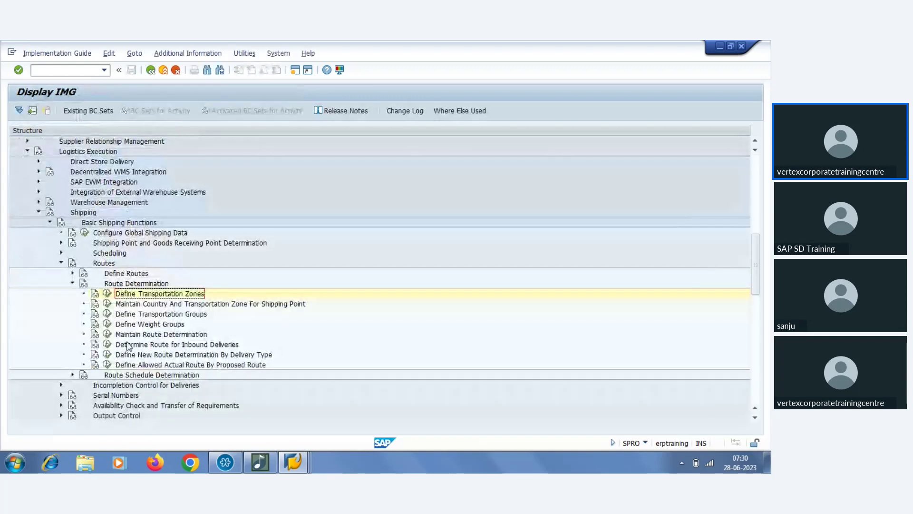
Open Define Transportation Groups, compare group 0001 with the transportation group in material M-10, and return to the implementation guide
scroll(129, 348, "down", 2)
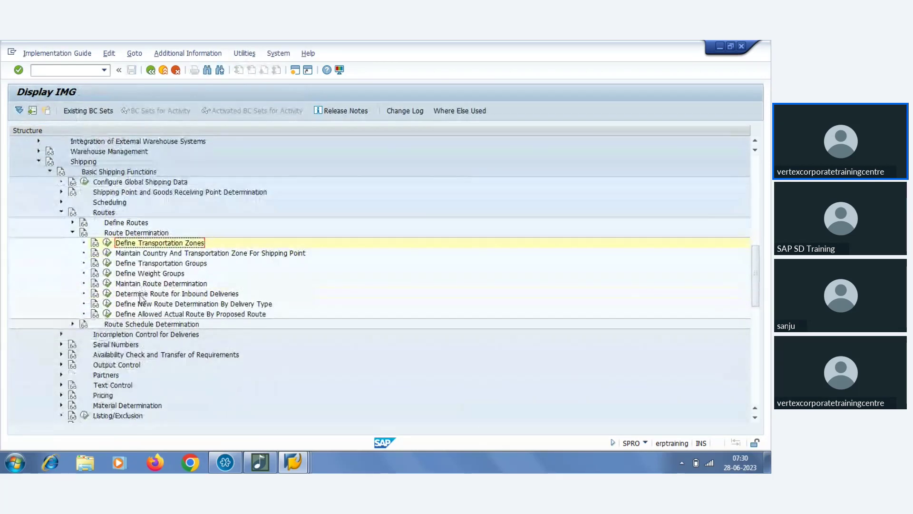
left_click(107, 265)
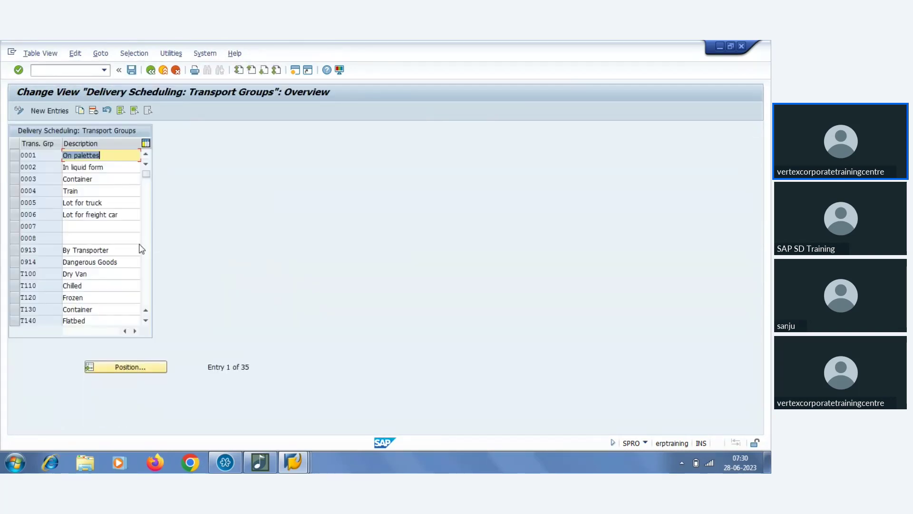
left_click(42, 151)
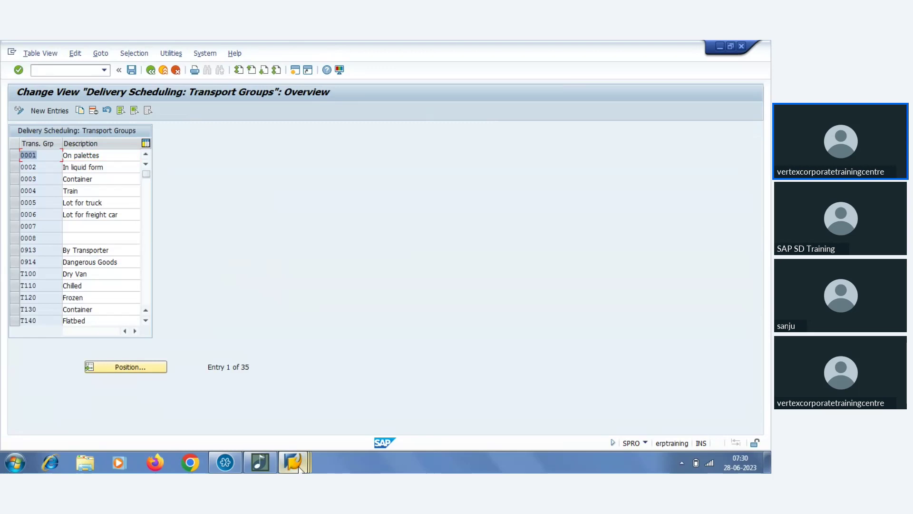
mouse_move(293, 461)
left_click(478, 404)
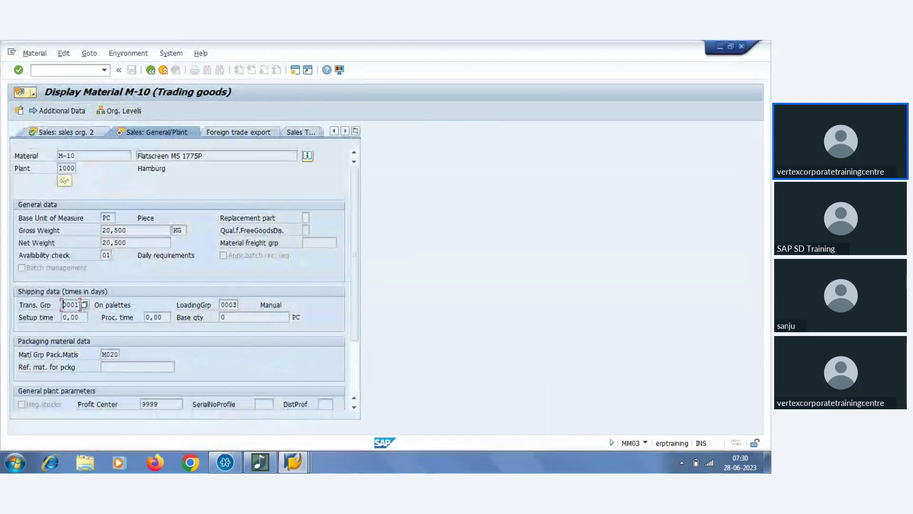
left_click_drag(79, 305, 60, 305)
mouse_move(293, 462)
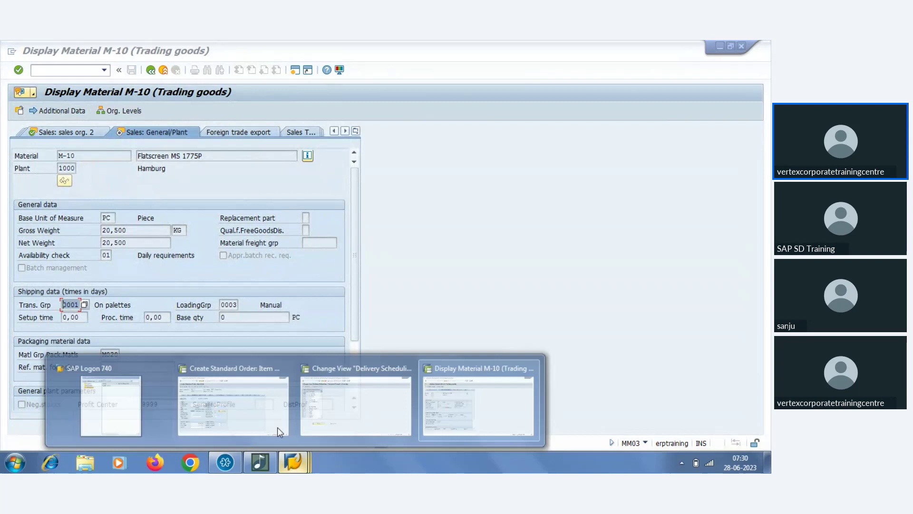
left_click(252, 396)
left_click(359, 399)
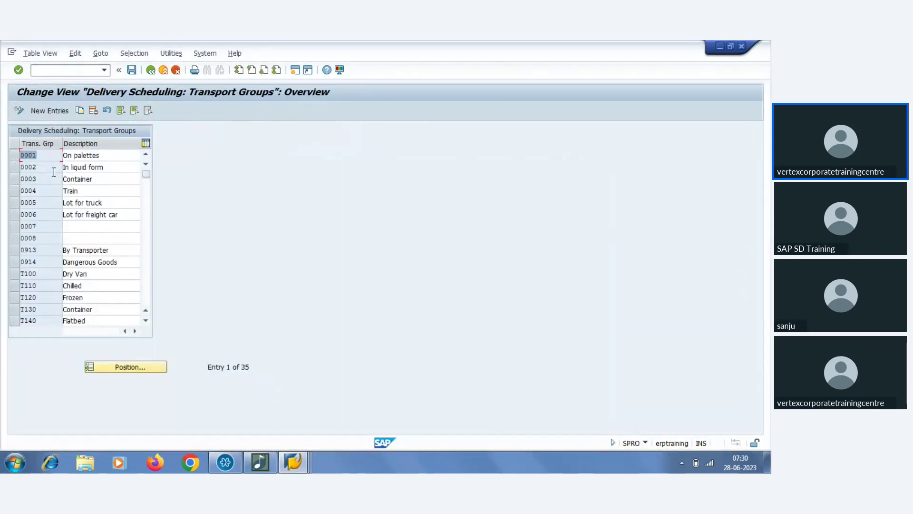
left_click(151, 70)
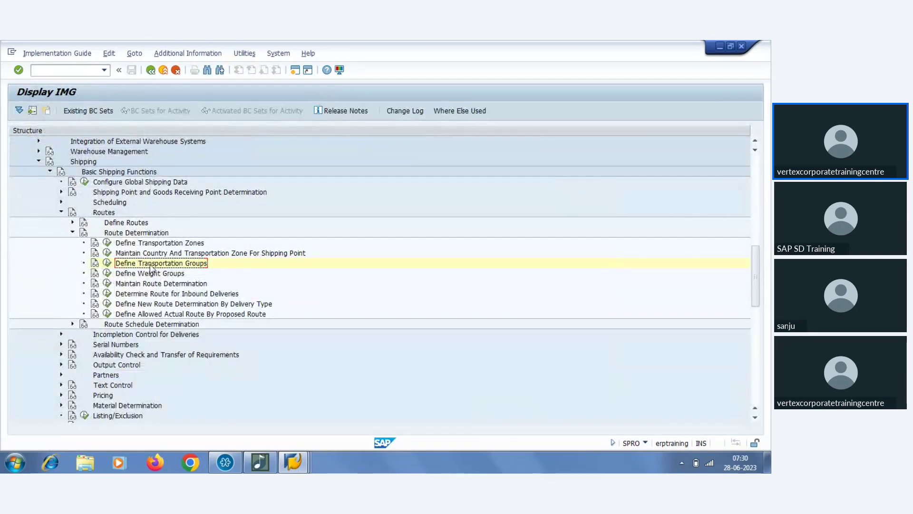
Enter a new transportation group ZZ01 with description Test Trans Grp in Define Transportation Groups, and return to the implementation guide
left_click(107, 263)
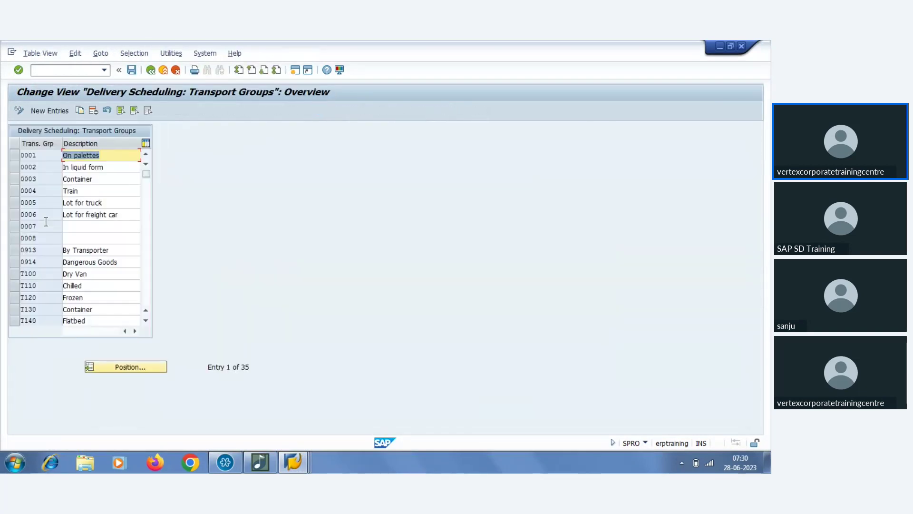
left_click(50, 110)
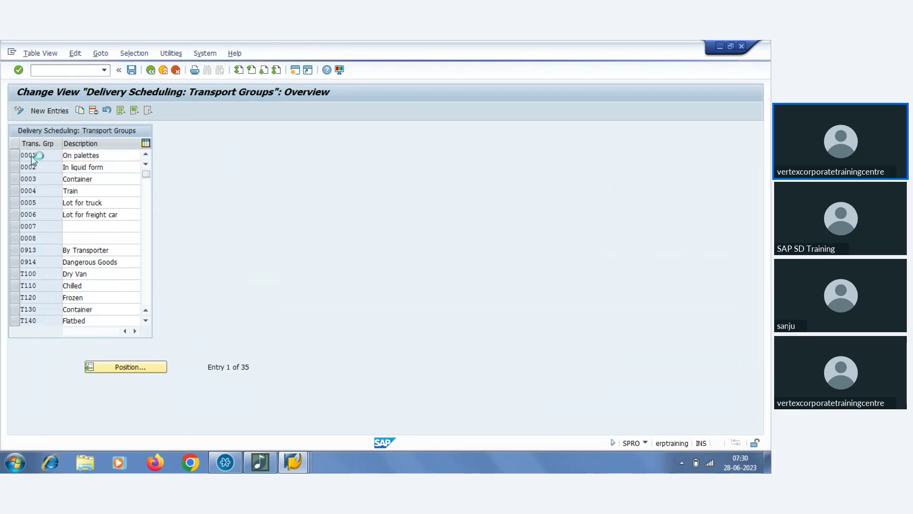
type("ZZ0")
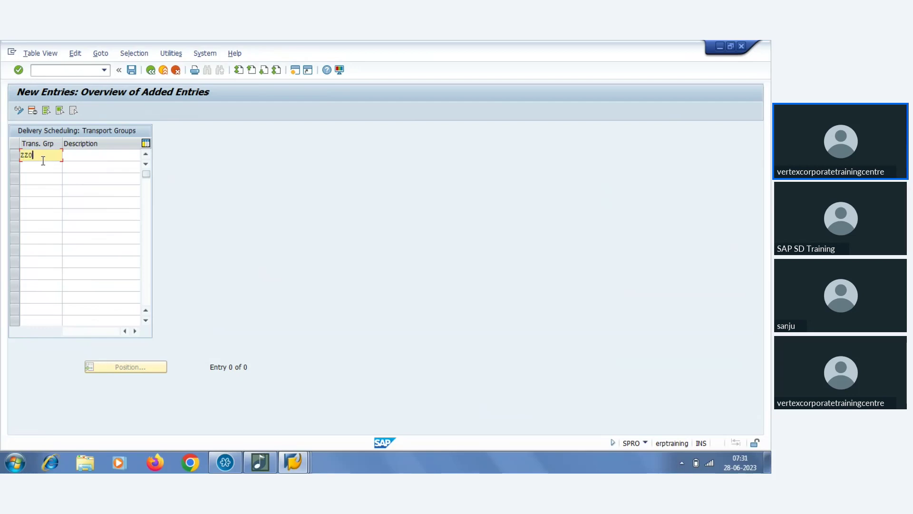
type("1")
key("Tab")
type("T")
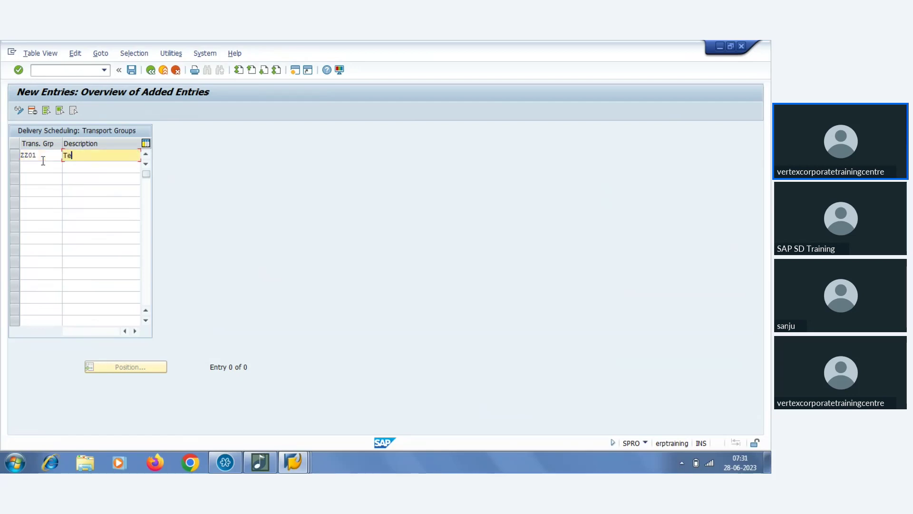
type("est Trans Grp")
key("Return")
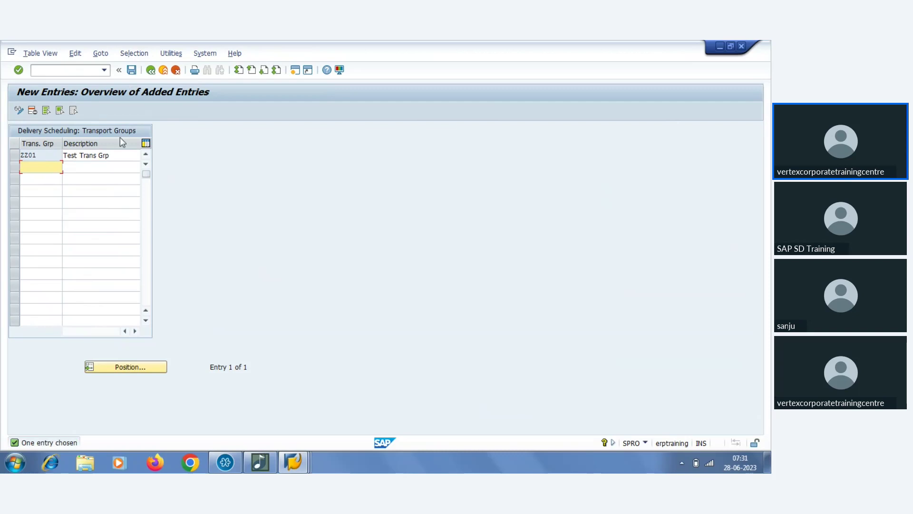
left_click(150, 71)
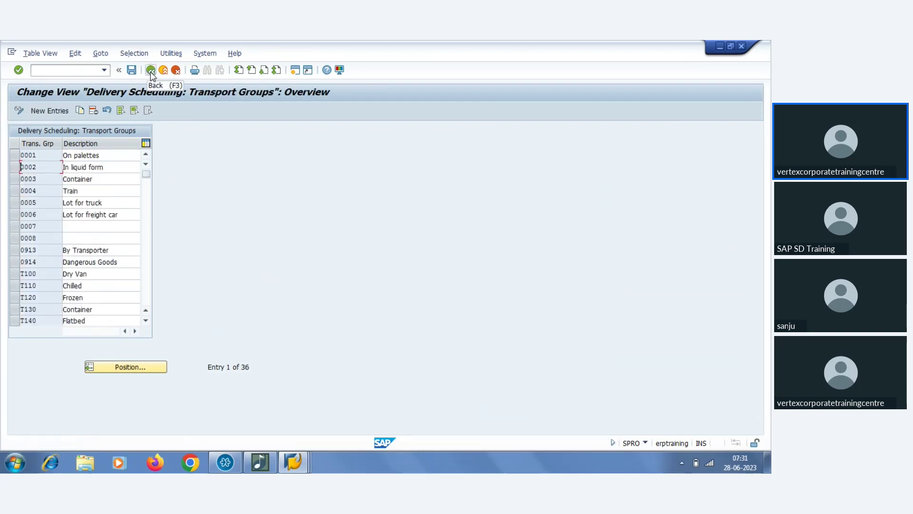
left_click(151, 70)
left_click(199, 248)
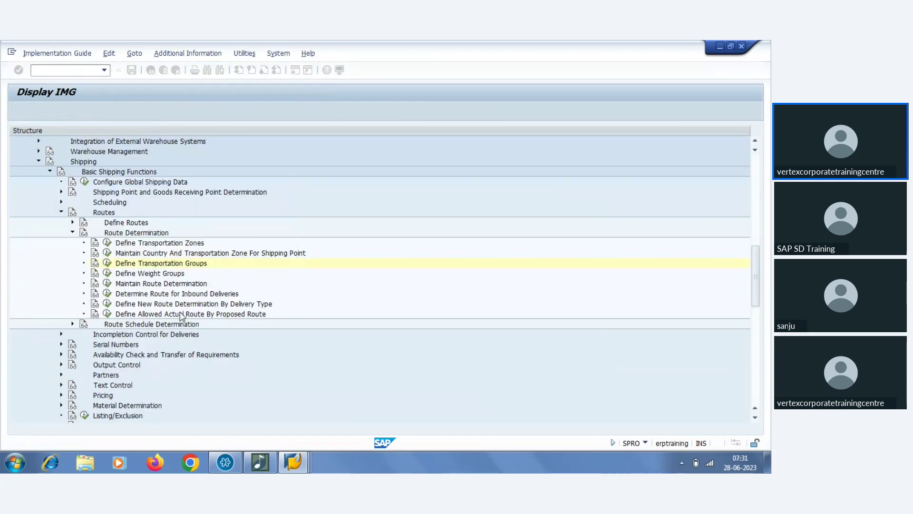
Collapse the Route Determination and Routes nodes and look over the remaining Basic Shipping Functions activities
left_click(73, 232)
left_click(60, 211)
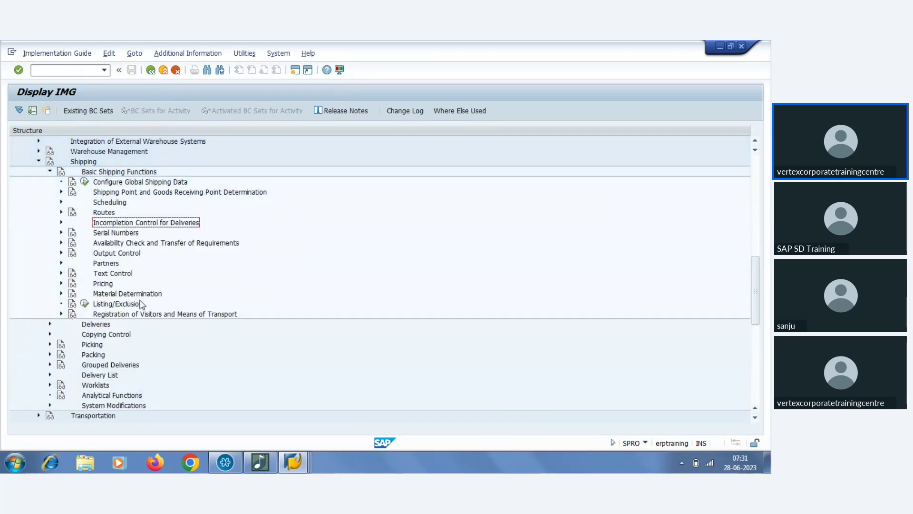
scroll(138, 307, "up", 3)
scroll(126, 311, "down", 2)
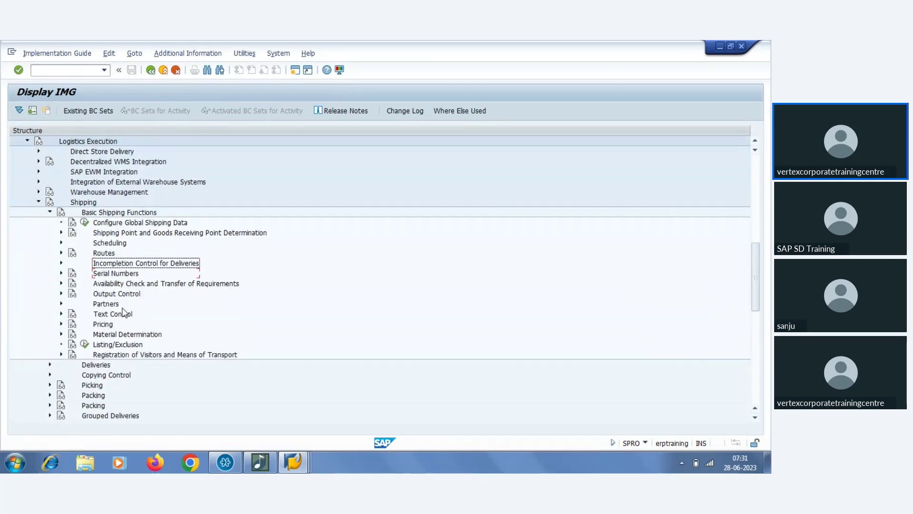
scroll(125, 311, "up", 1)
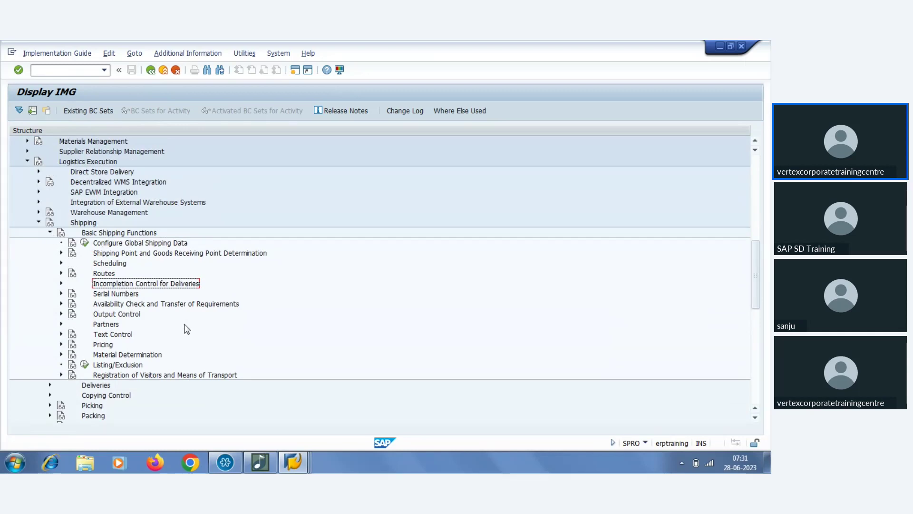
left_click(225, 463)
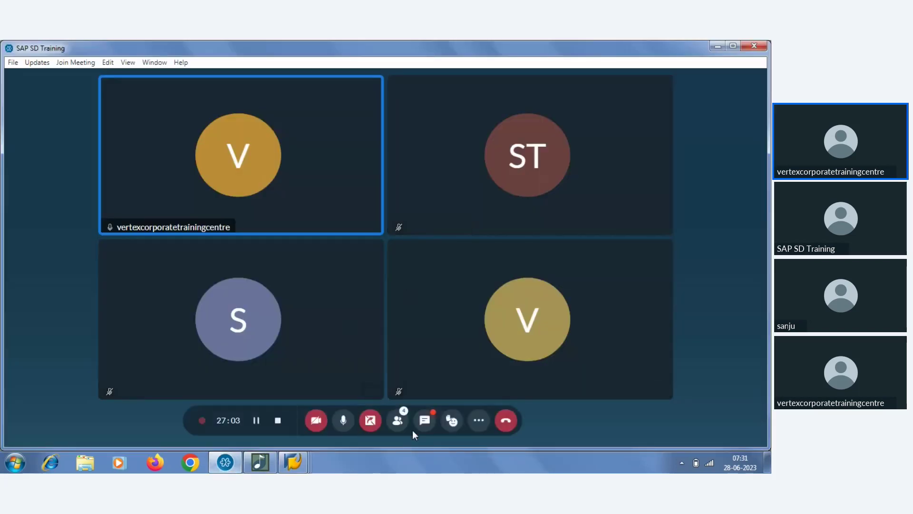
left_click(478, 420)
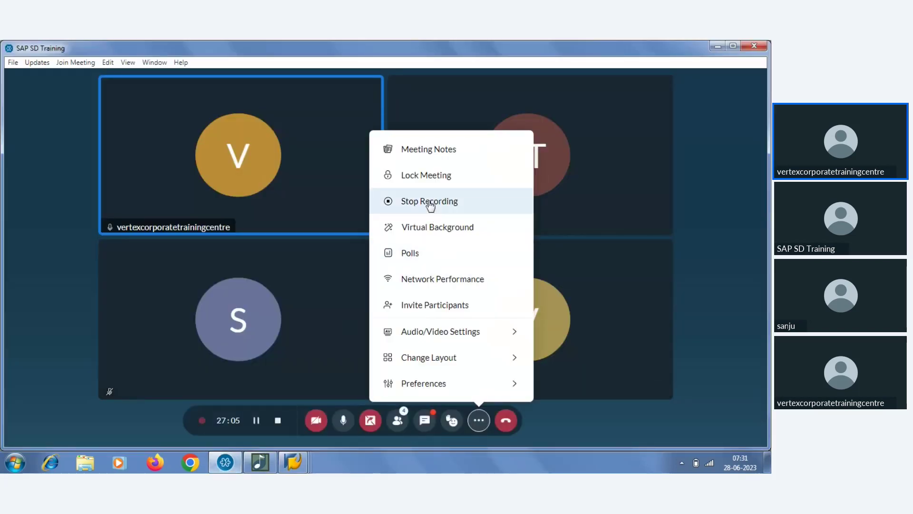